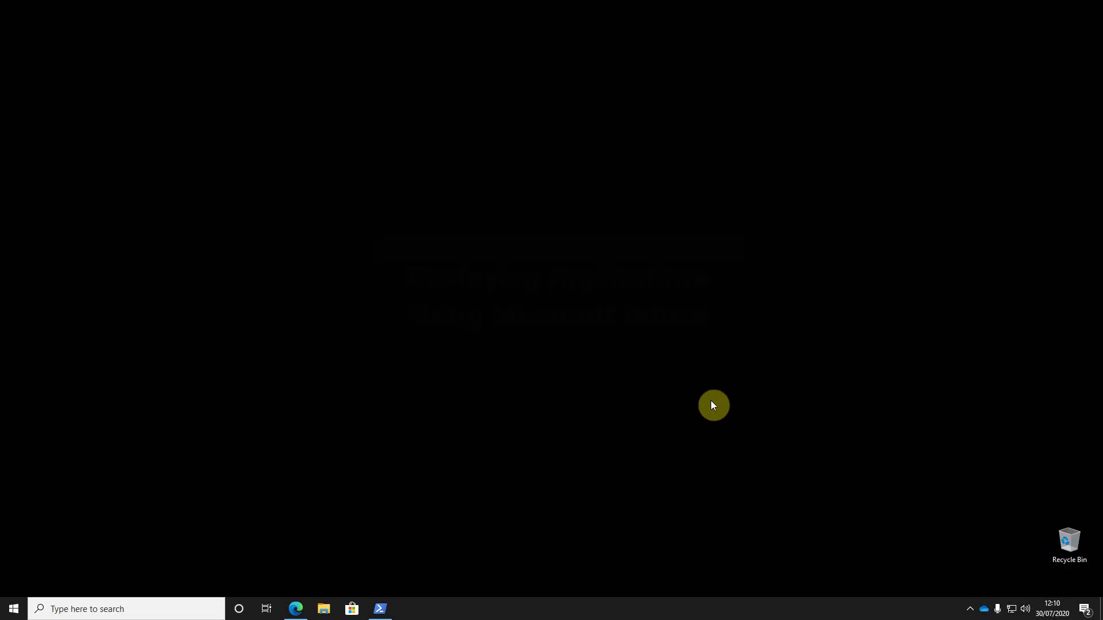
# Browse in File Explorer through C:\Support\Intune\Apps\Adobe\Lightroom\Build to examine the Lightroom installer files, return to the Intune folder and minimize the window
pyautogui.click(324, 608)
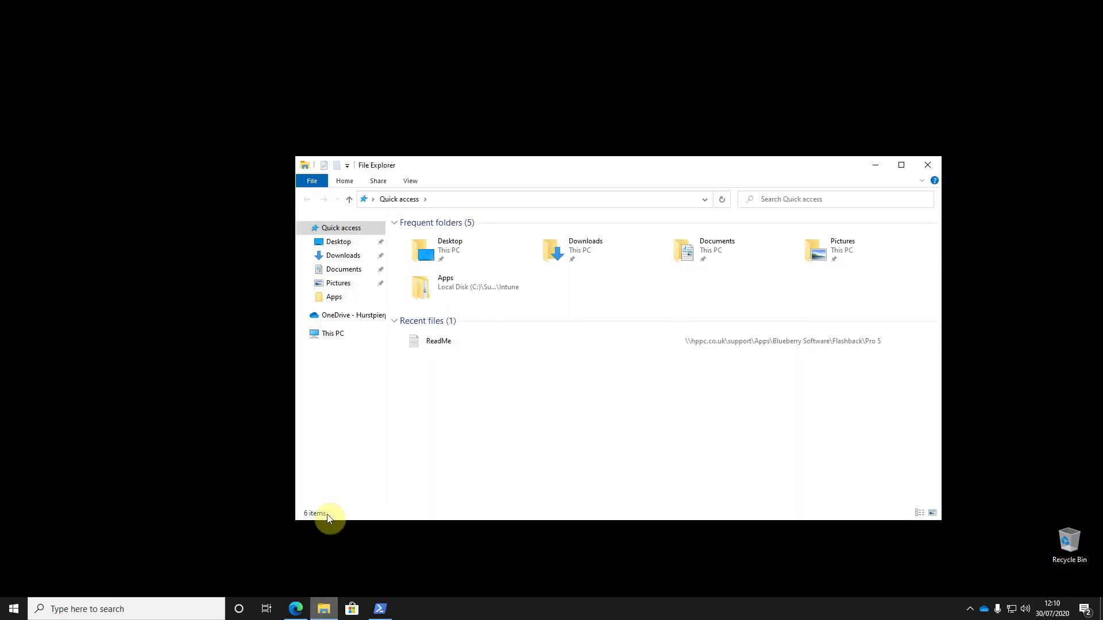
pyautogui.click(333, 333)
pyautogui.doubleClick(449, 353)
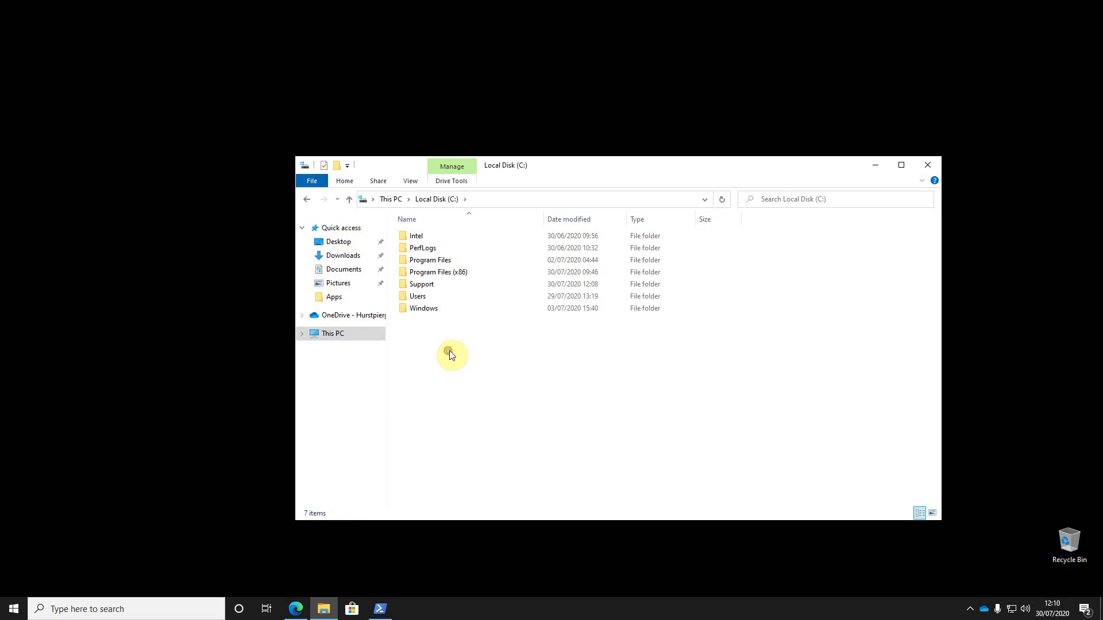
pyautogui.doubleClick(422, 284)
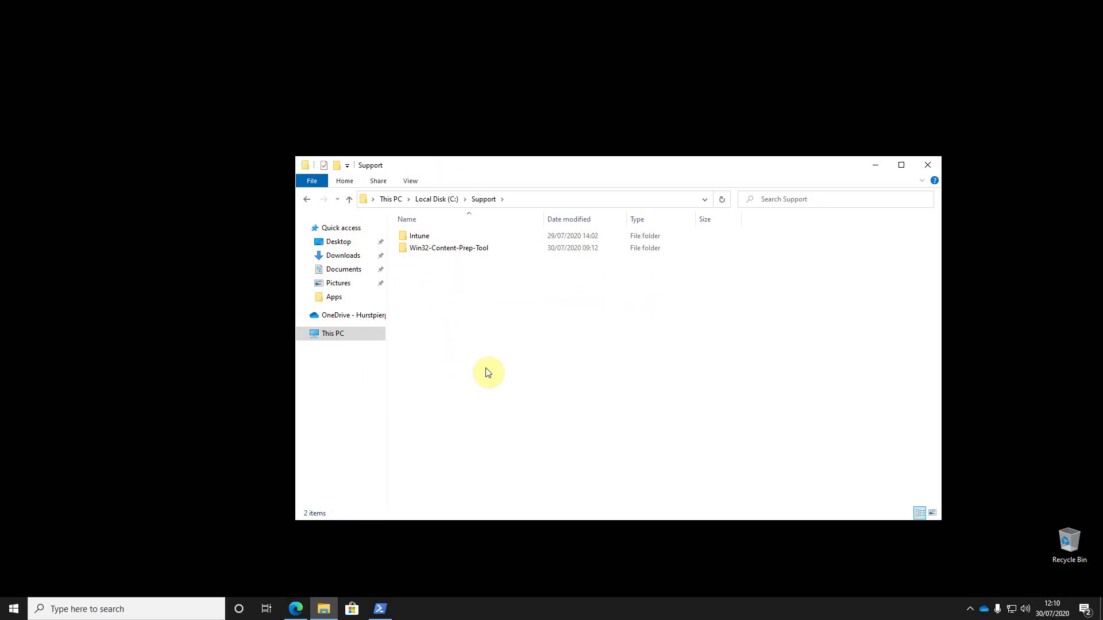
pyautogui.doubleClick(423, 236)
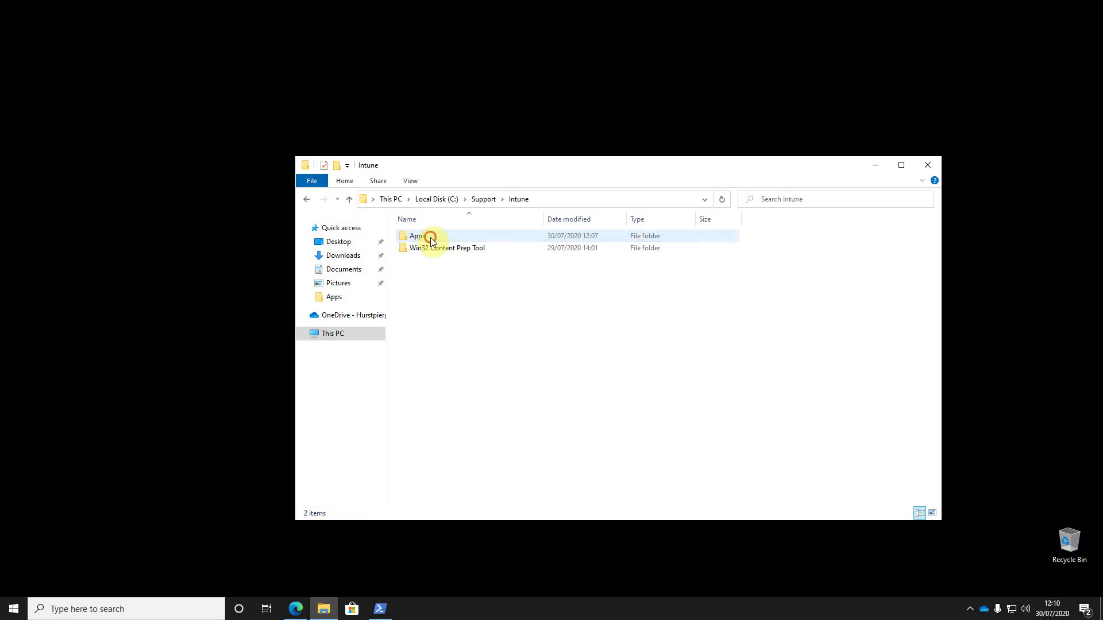
pyautogui.click(425, 237)
pyautogui.doubleClick(422, 235)
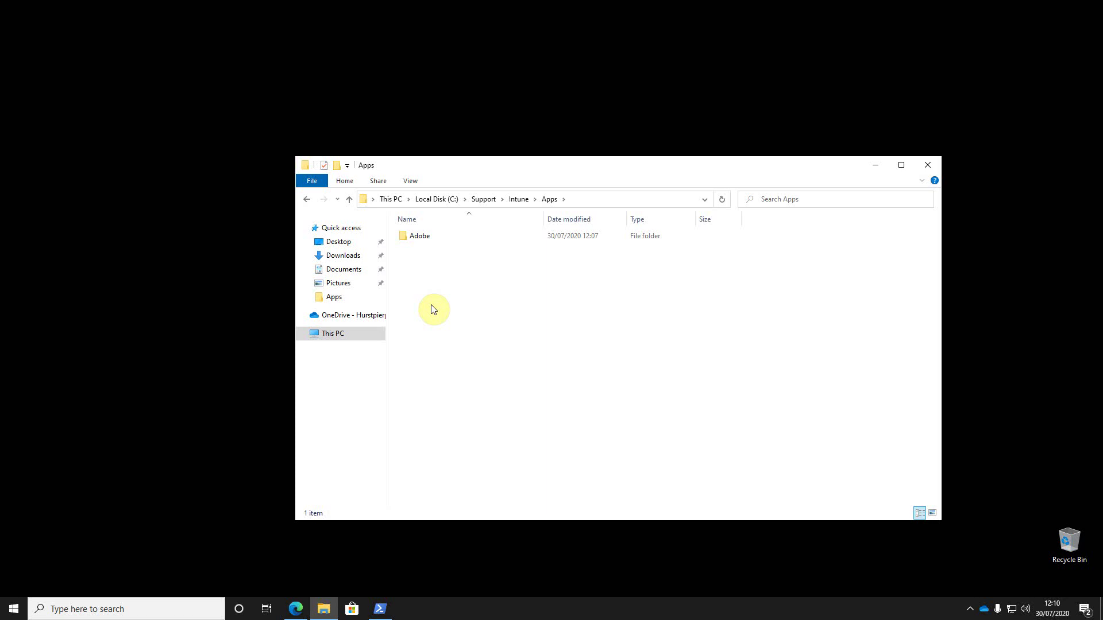
pyautogui.doubleClick(414, 238)
pyautogui.doubleClick(448, 237)
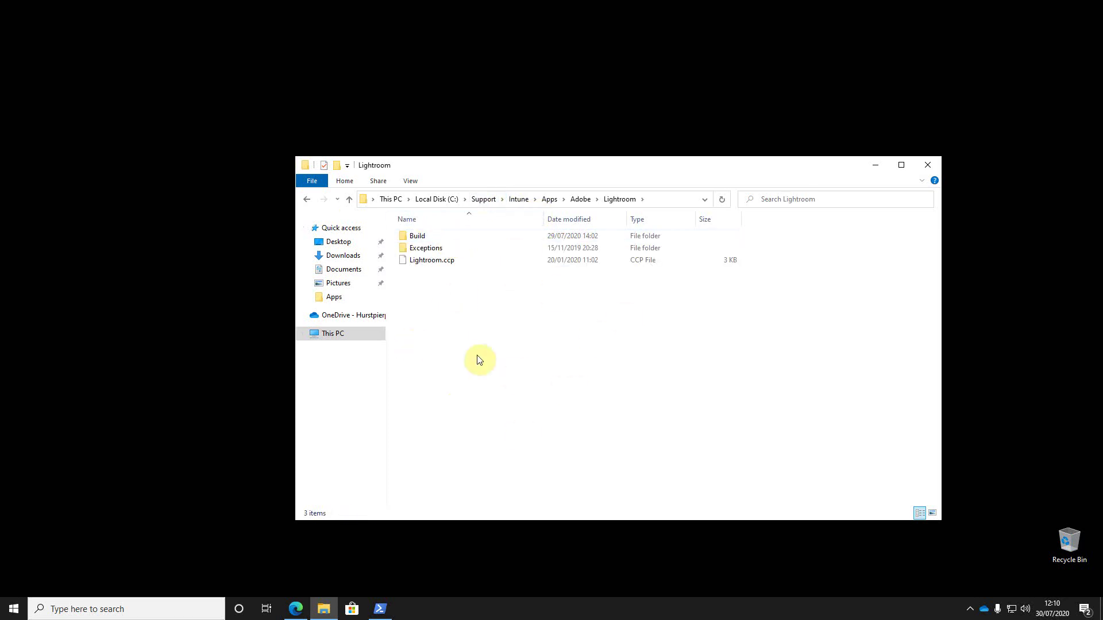
pyautogui.doubleClick(418, 236)
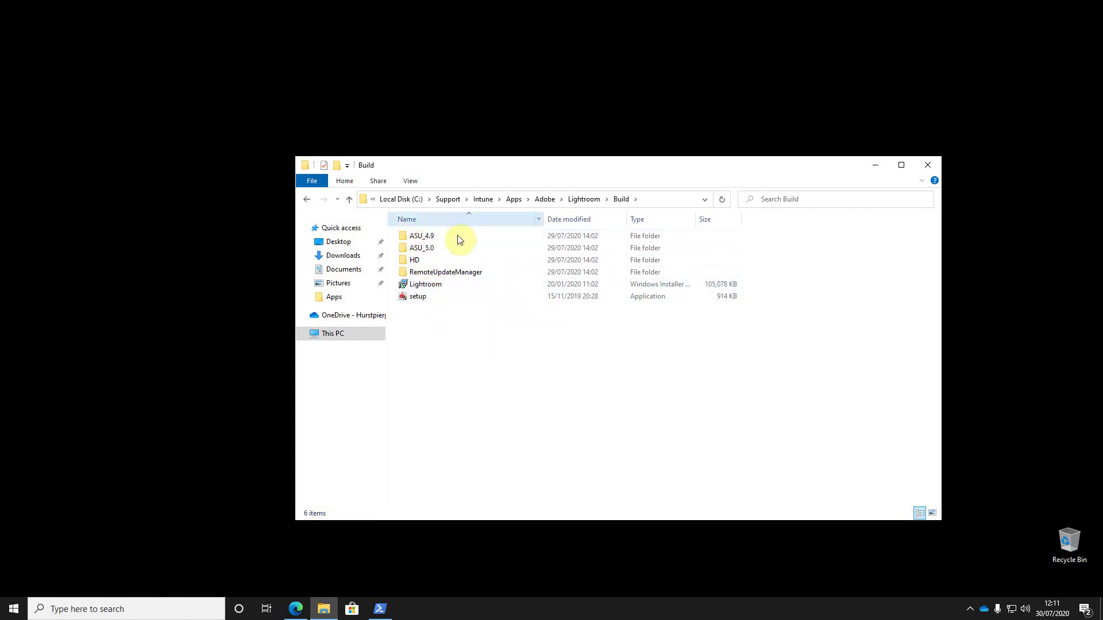
pyautogui.click(489, 202)
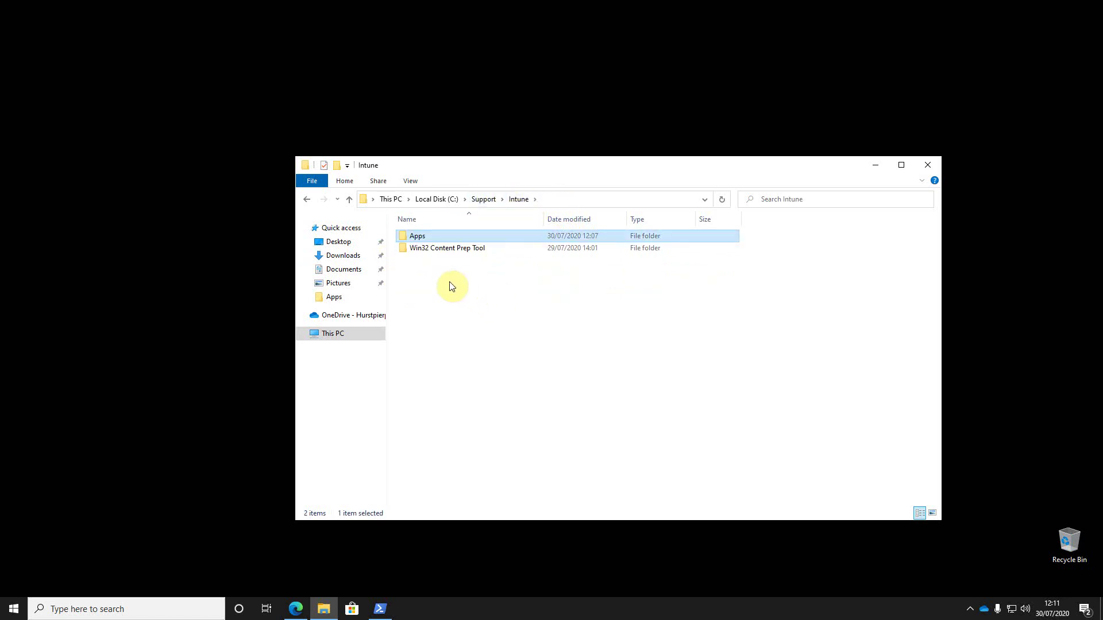
pyautogui.click(874, 166)
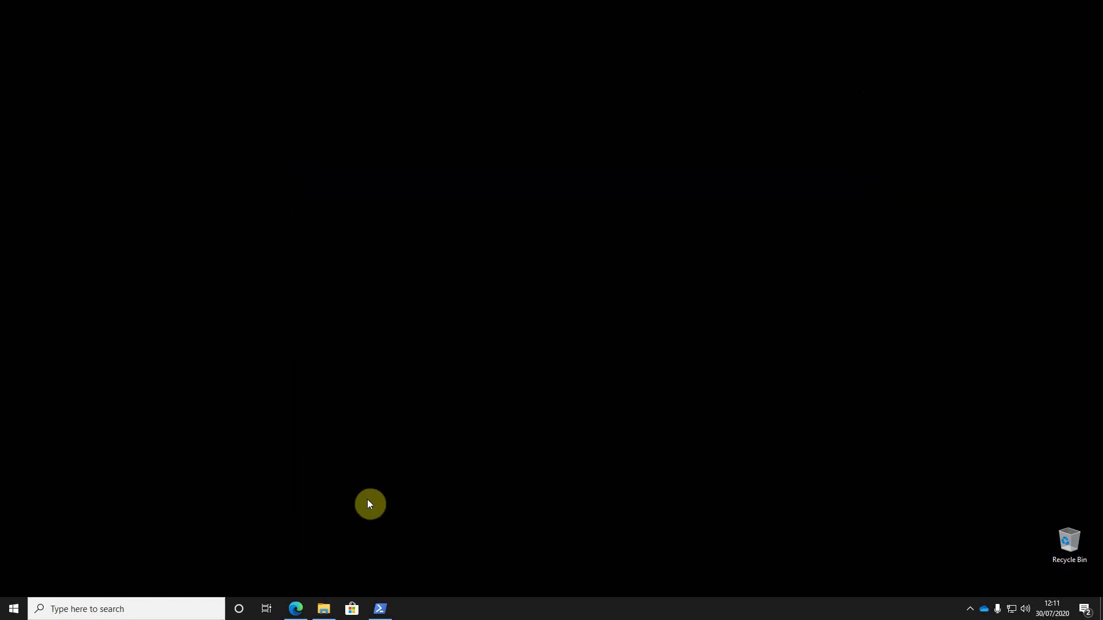
# Review the Microsoft-Win32-Content-Prep-Tool page on GitHub in Edge and the tool's local folder, ending in C:\Support in File Explorer
pyautogui.click(309, 613)
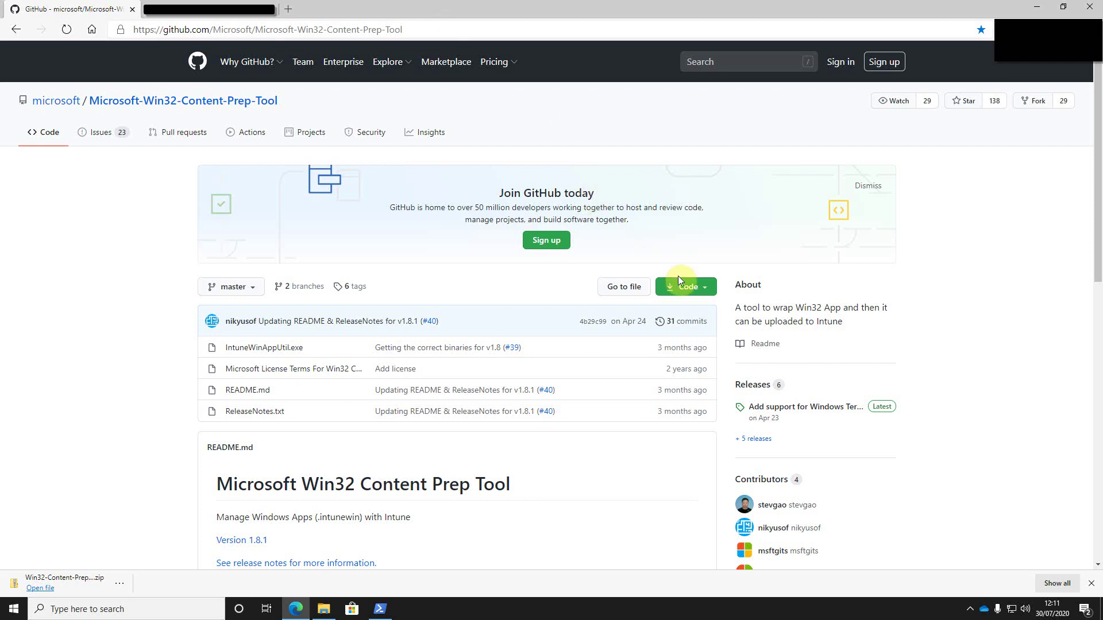
pyautogui.click(1037, 6)
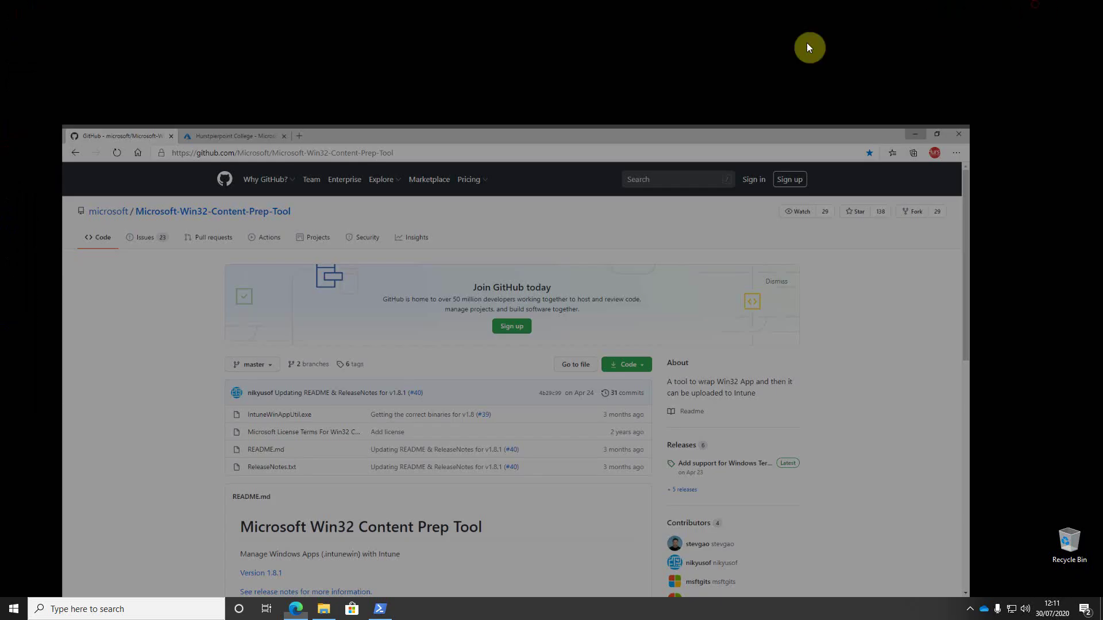
pyautogui.click(332, 613)
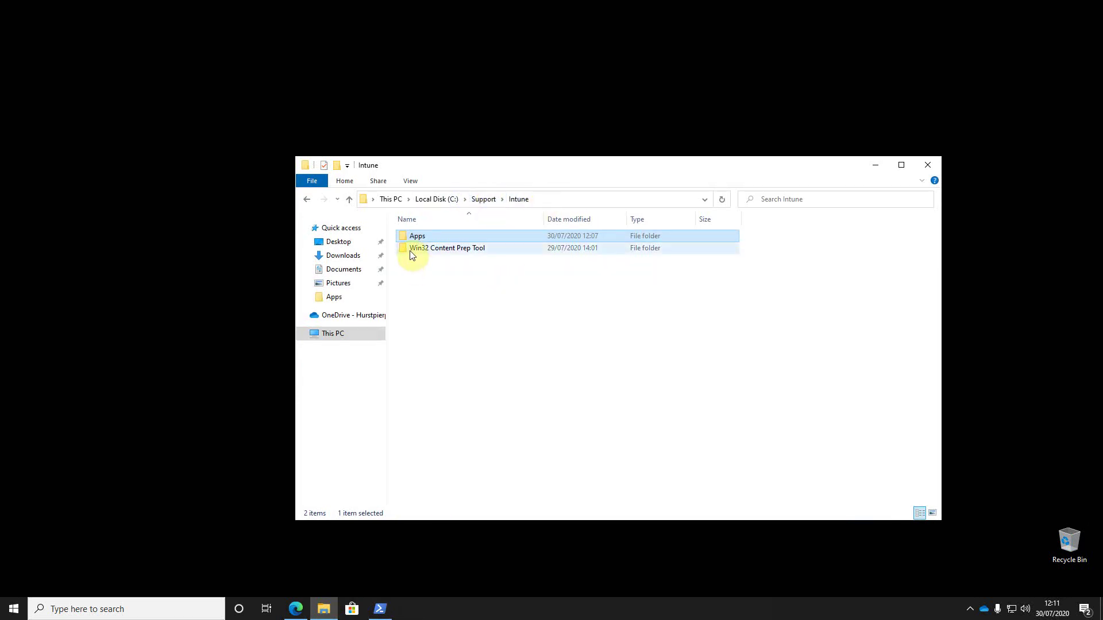
pyautogui.doubleClick(465, 251)
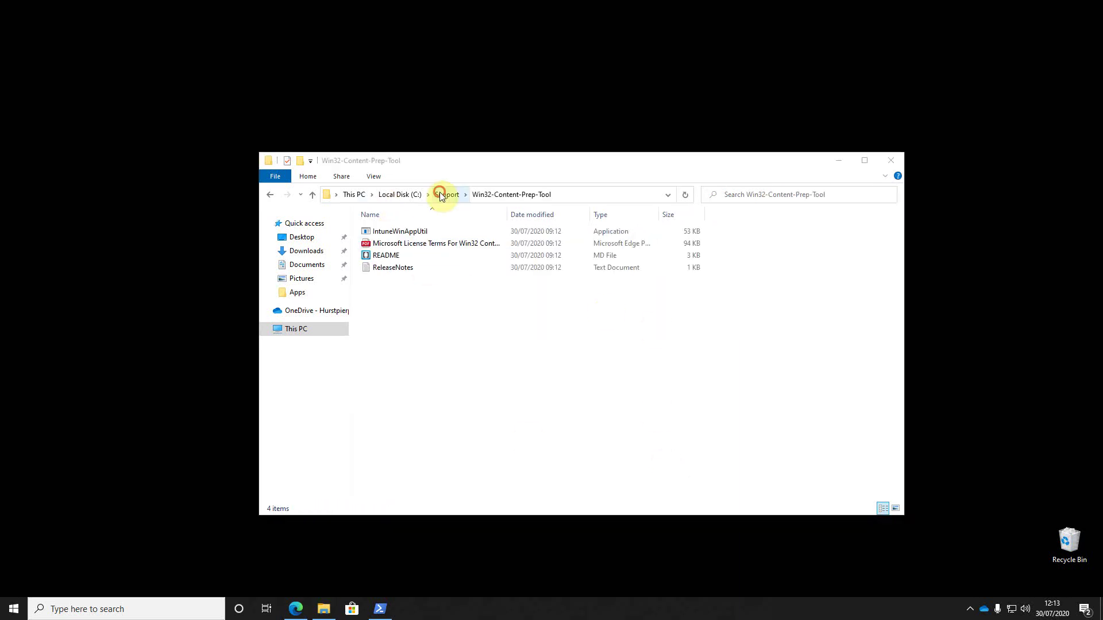
pyautogui.click(440, 195)
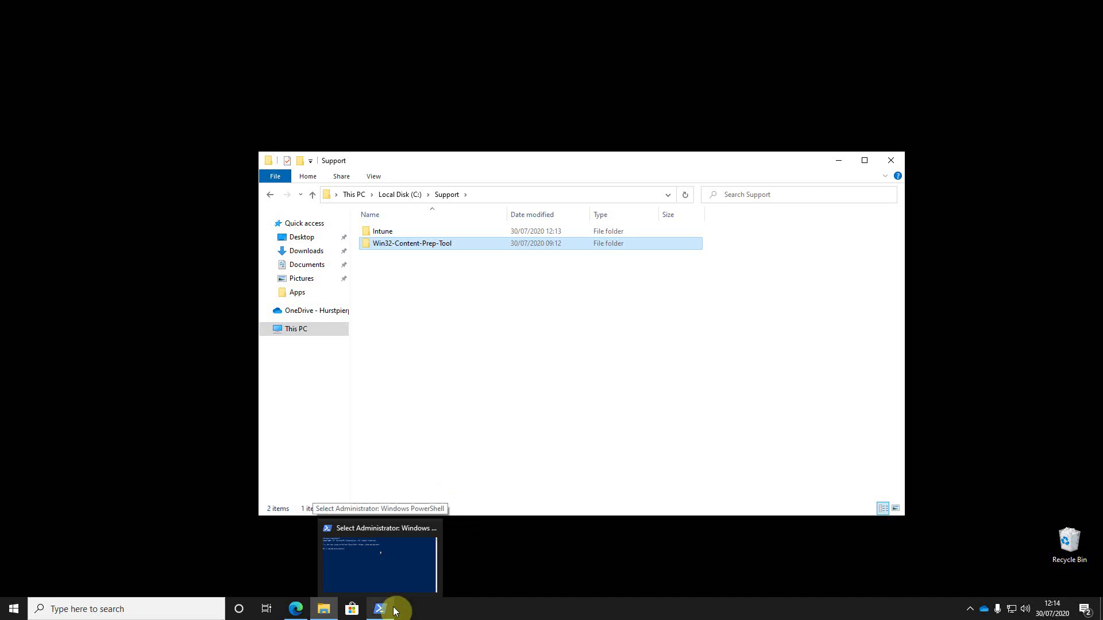
# In the administrator PowerShell window, change to C:\Support\Win32-Content-Prep-Tool and list the directory with dir
pyautogui.click(380, 591)
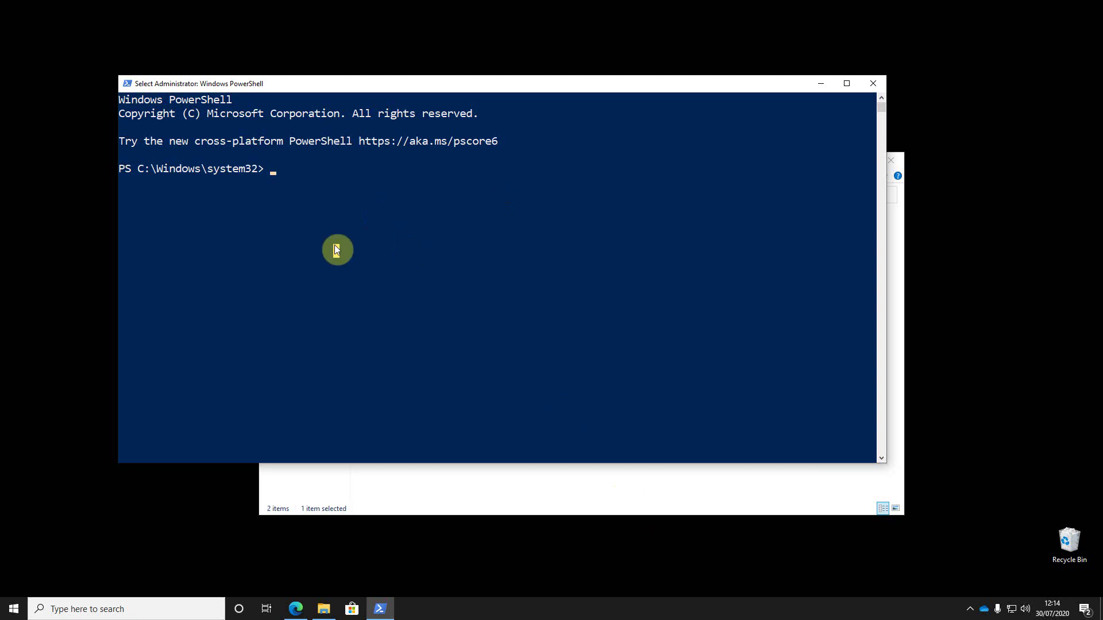
pyautogui.rightClick(335, 245)
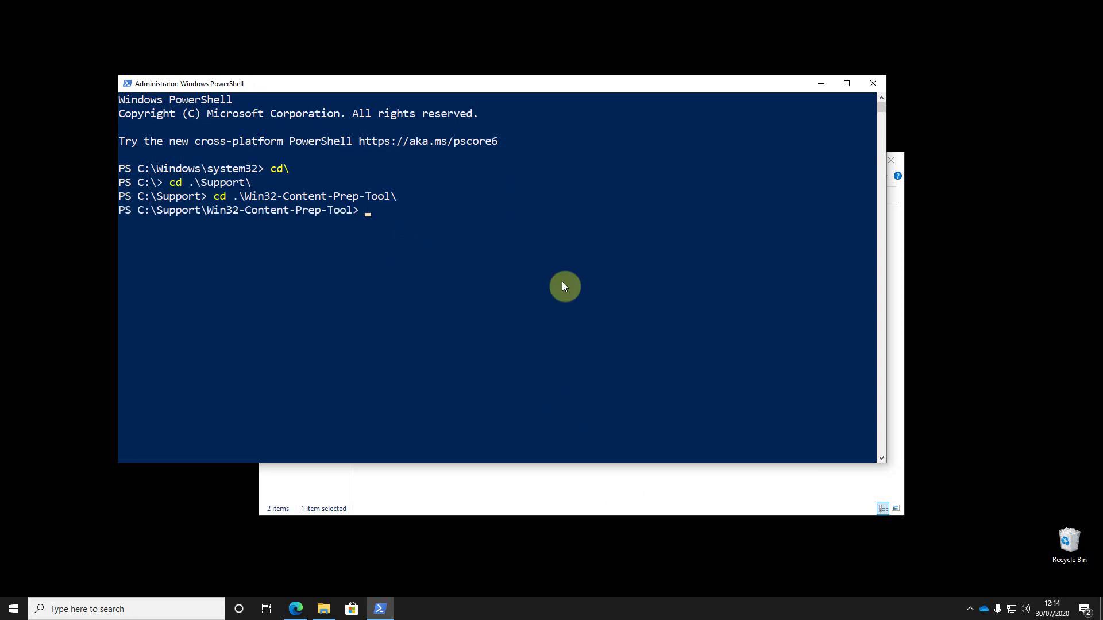
pyautogui.write('dir')
pyautogui.press('Return')
# Run .\IntuneWinAppUtil.exe from the Win32-Content-Prep-Tool directory
pyautogui.write('.\\int')
pyautogui.press('Tab')
pyautogui.press('Return')
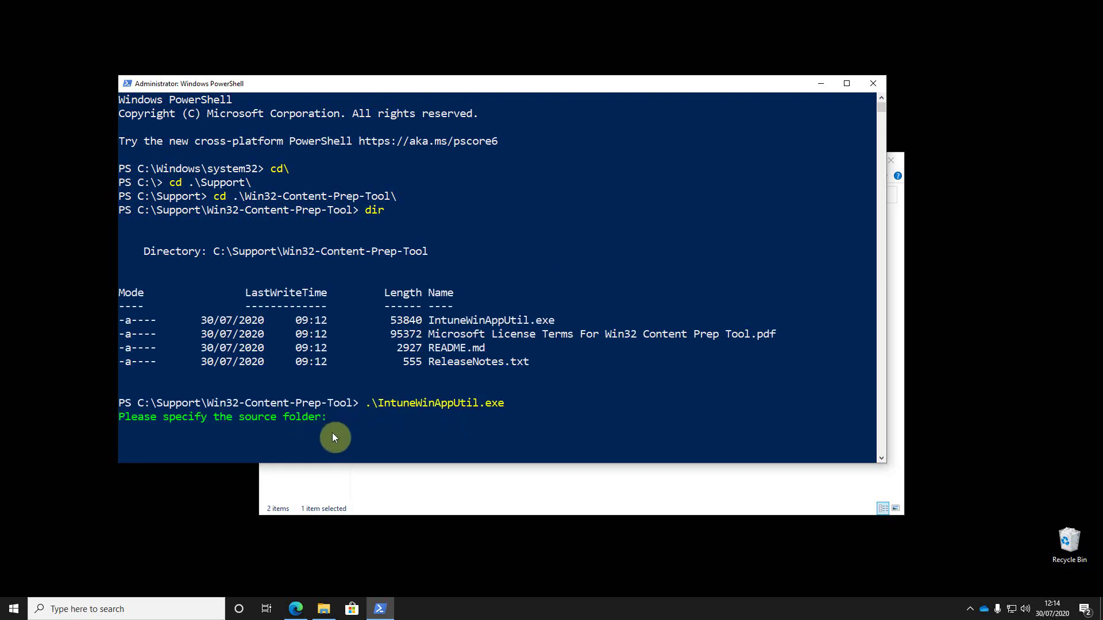
# Switch to File Explorer, open C:\Support\Intune\Apps\Adobe\Lightroom and copy the folder's full path
pyautogui.click(401, 495)
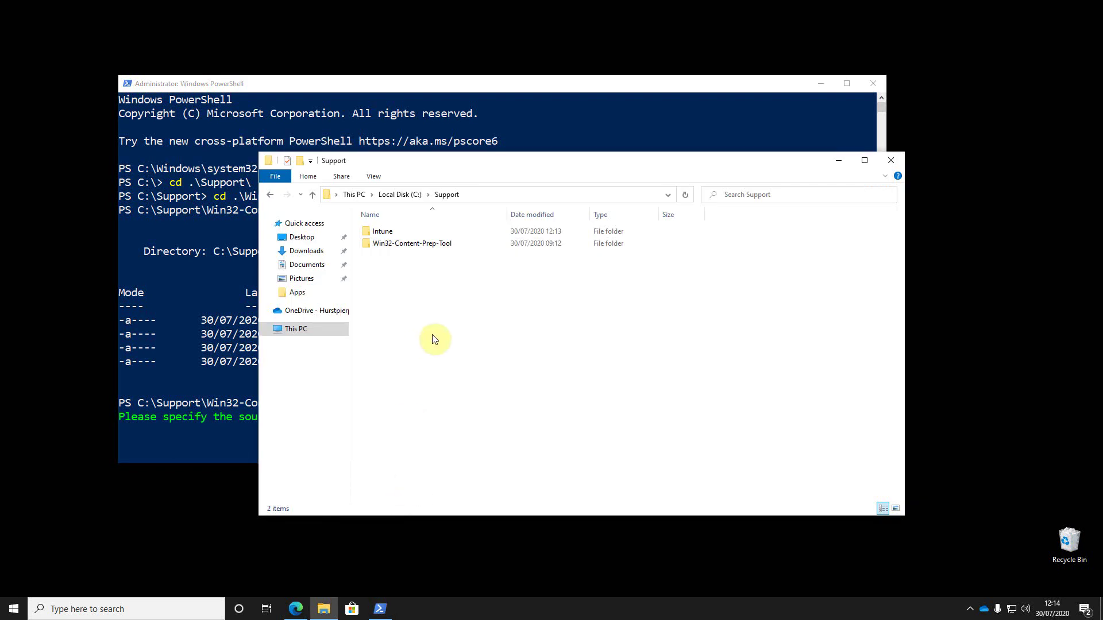
pyautogui.doubleClick(395, 232)
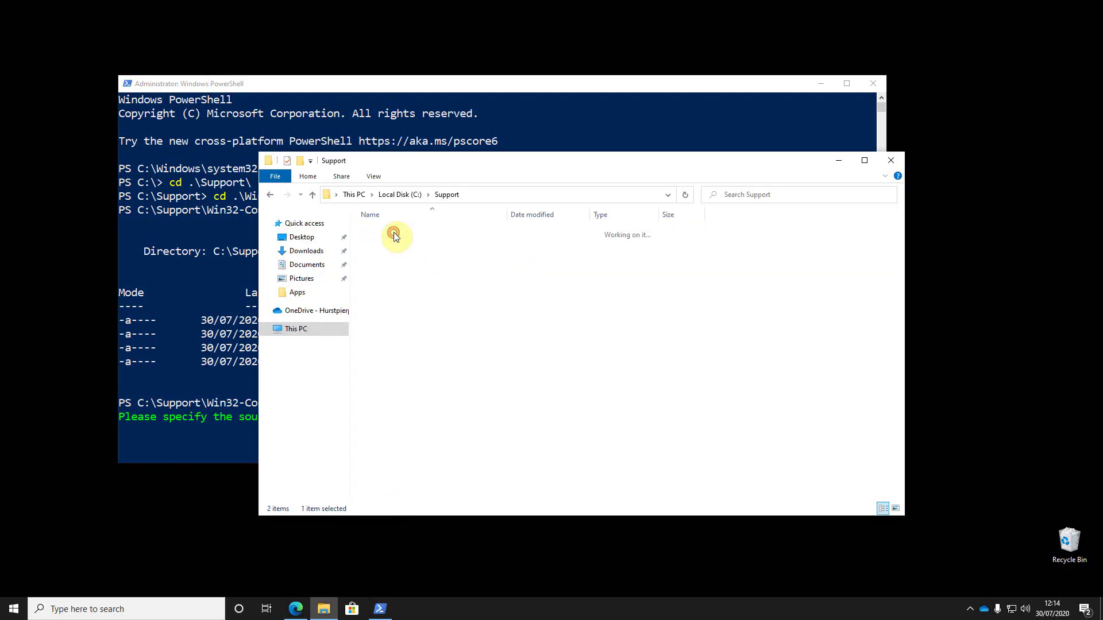
pyautogui.doubleClick(394, 233)
pyautogui.doubleClick(394, 233)
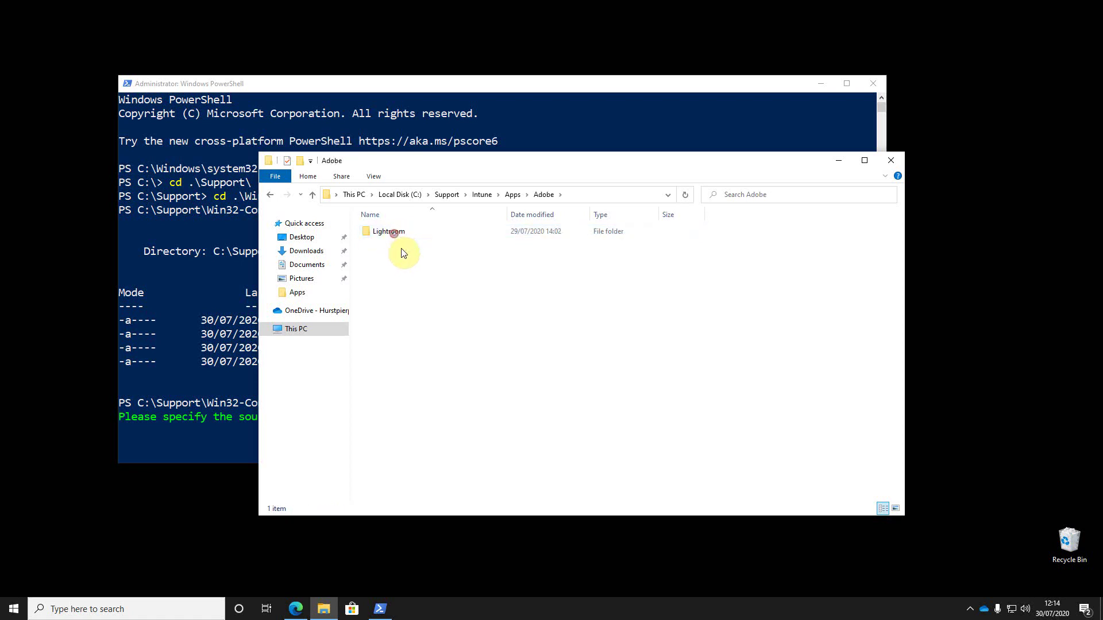
pyautogui.doubleClick(397, 233)
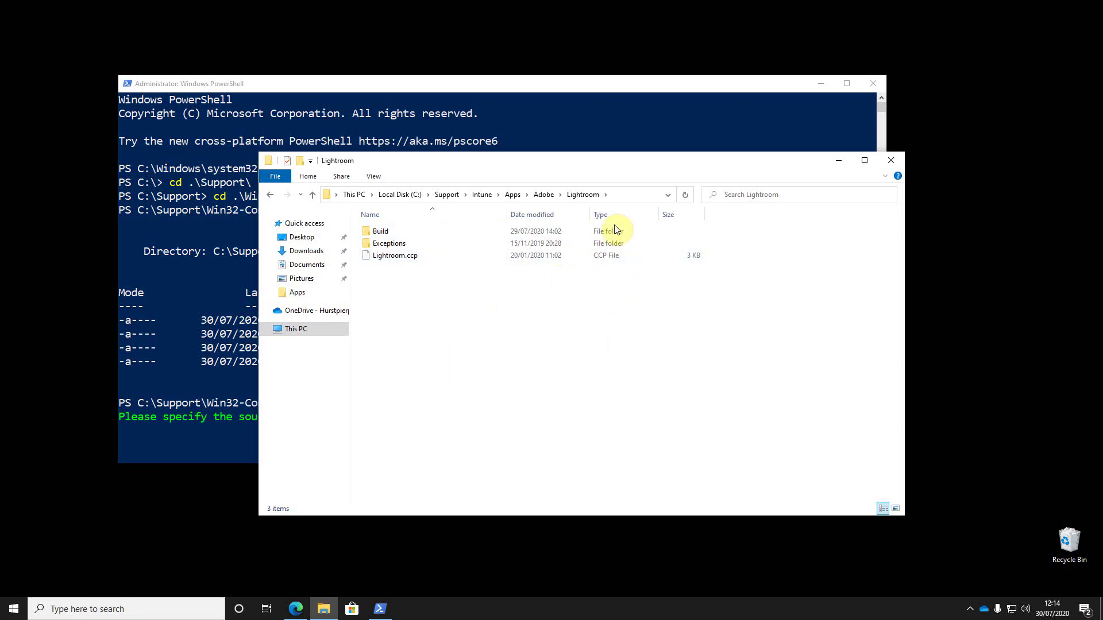
pyautogui.click(628, 196)
pyautogui.hotkey('ctrl', 'c')
pyautogui.rightClick(467, 198)
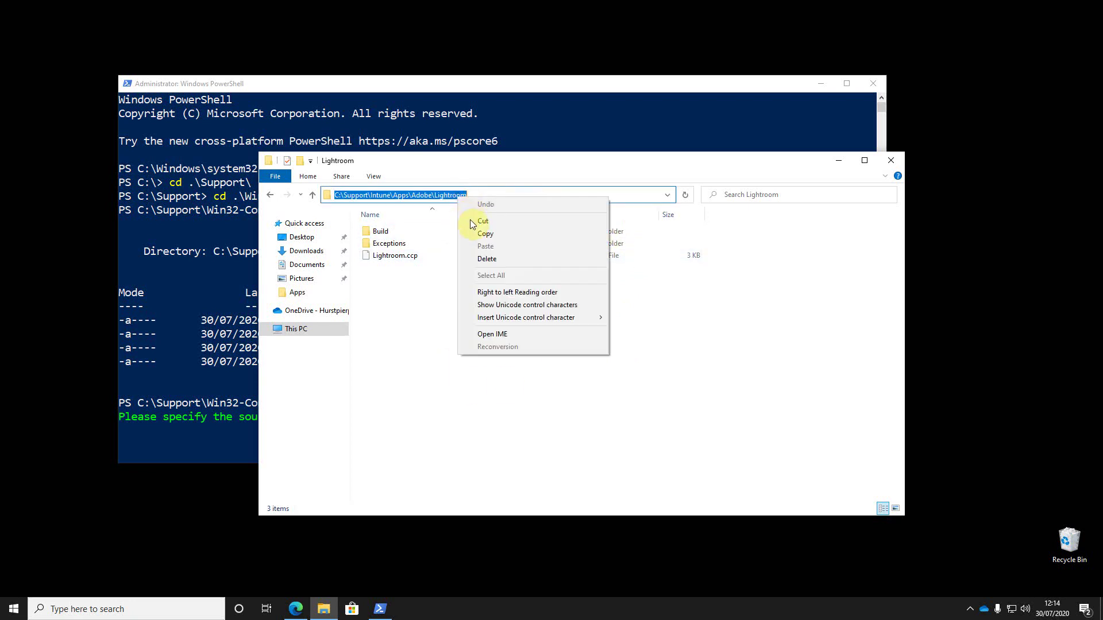
pyautogui.click(478, 236)
# Enter C:\Support\Intune\Apps\Adobe\Lightroom as the source folder for IntuneWinAppUtil in PowerShell
pyautogui.click(194, 254)
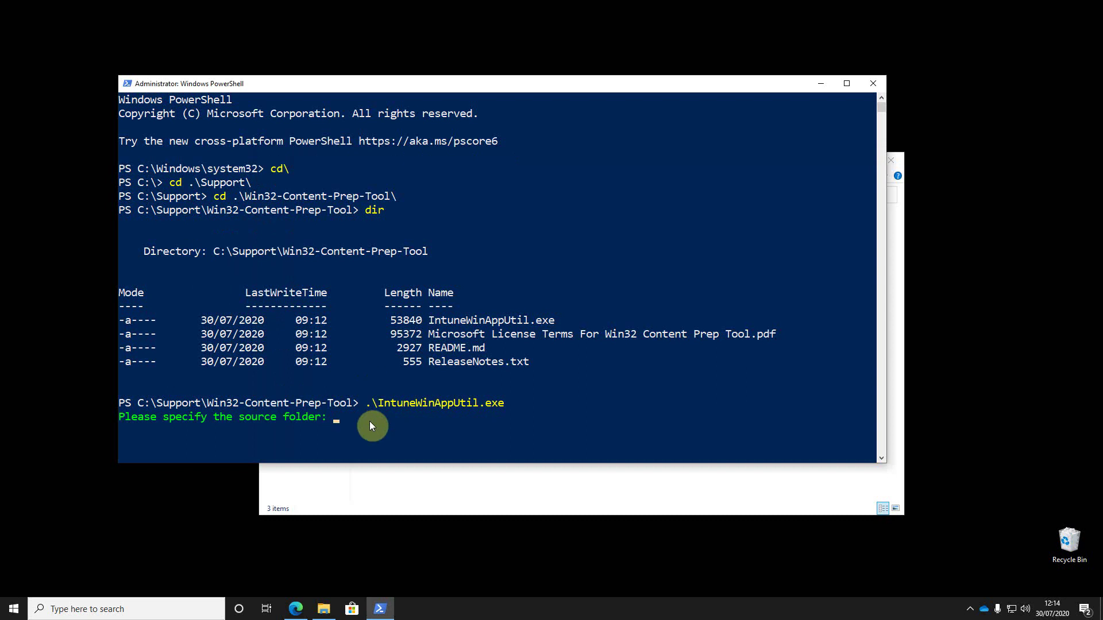
pyautogui.hotkey('ctrl', 'v')
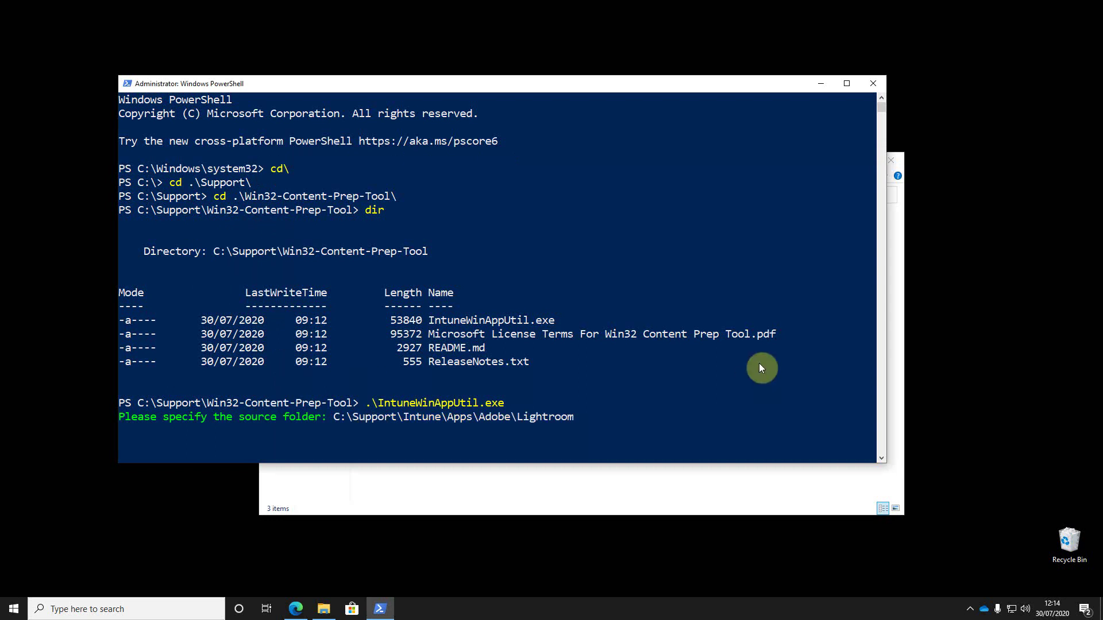
pyautogui.press('Return')
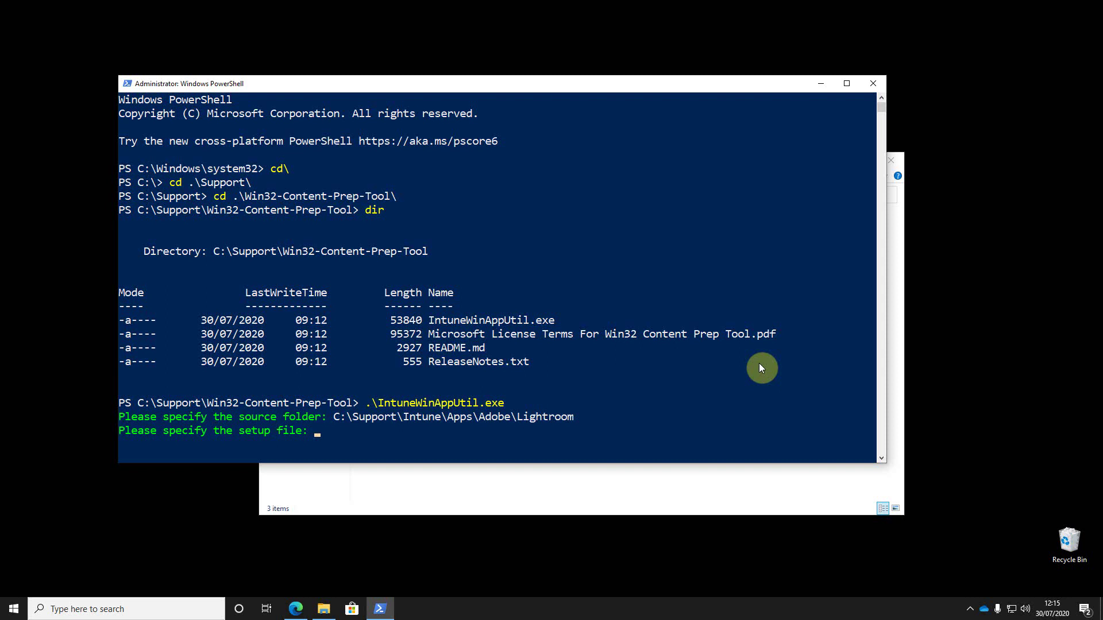
# In File Explorer, open the Lightroom Build folder, append setup.exe to its path and copy the complete file path
pyautogui.click(665, 497)
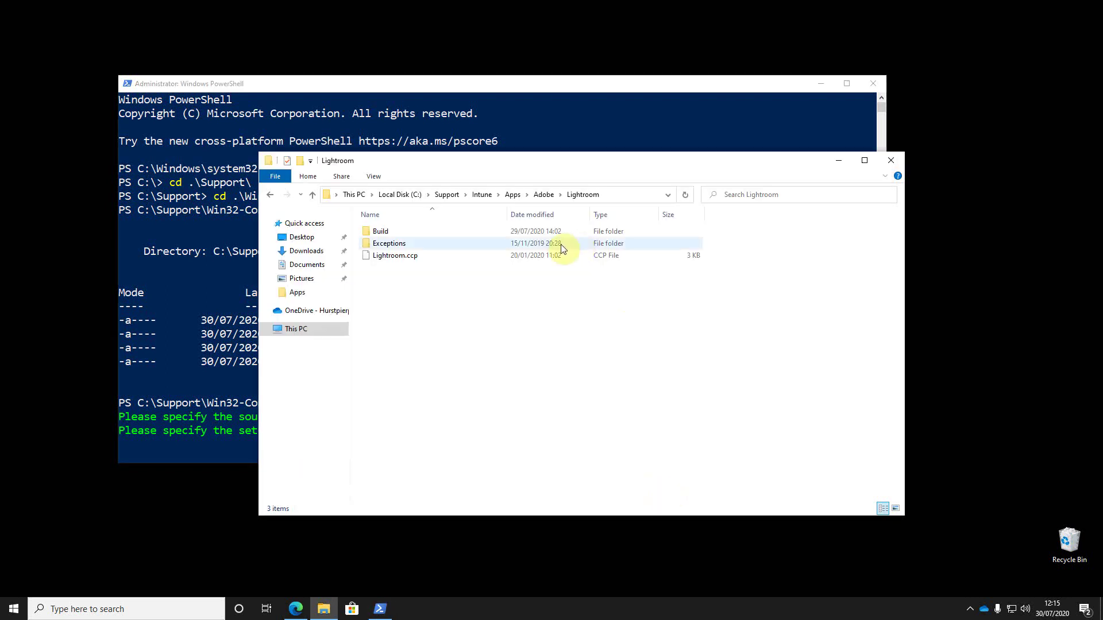
pyautogui.doubleClick(382, 232)
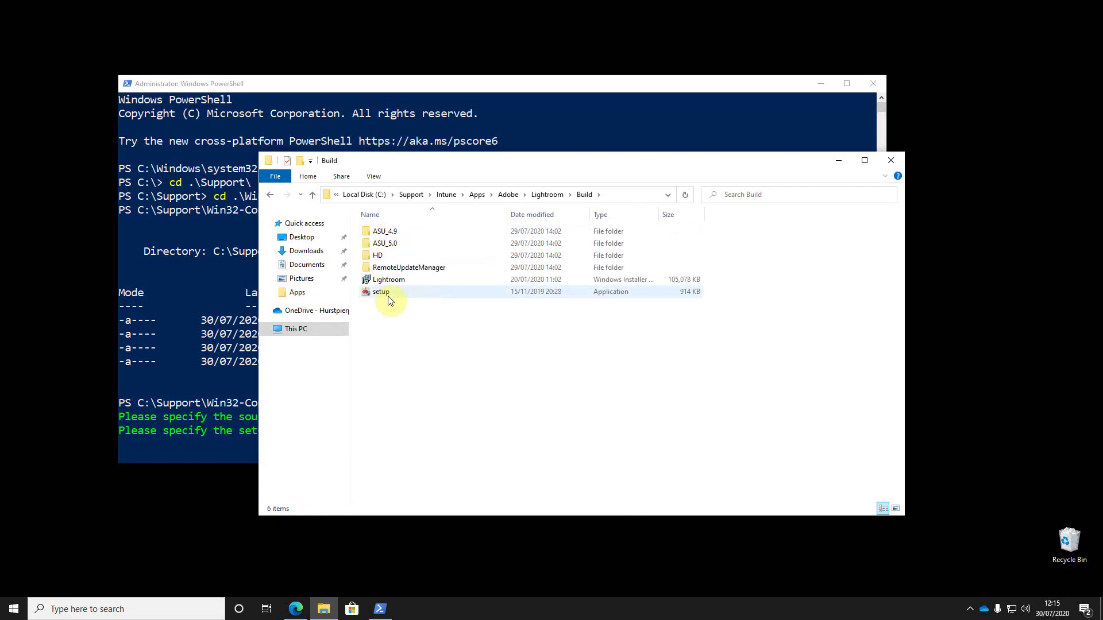
pyautogui.click(632, 196)
pyautogui.click(627, 194)
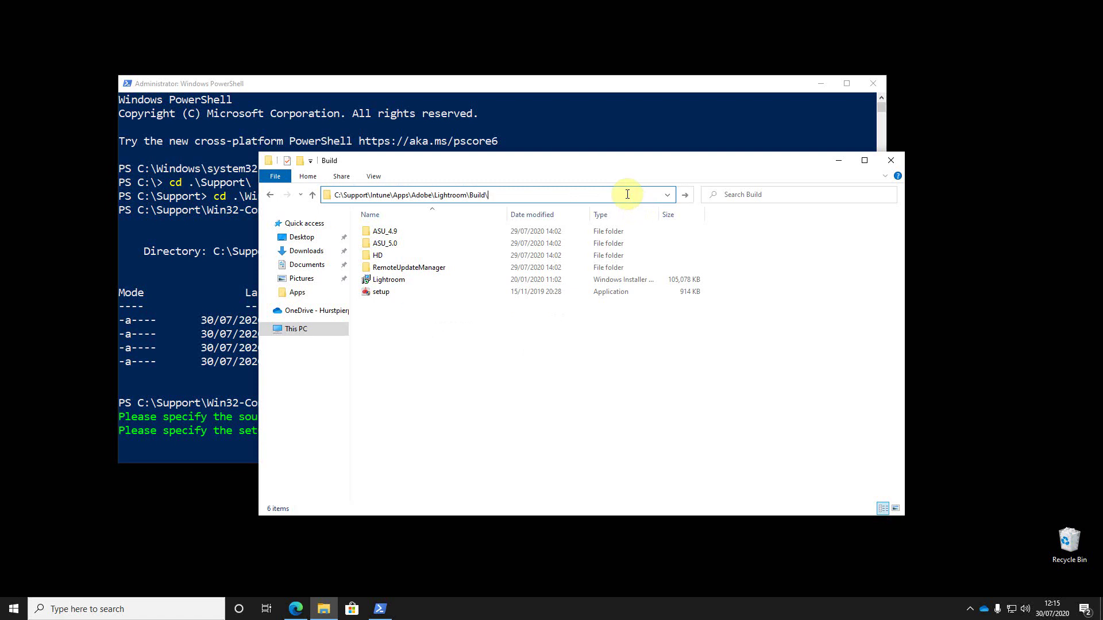
pyautogui.write('setup.exe')
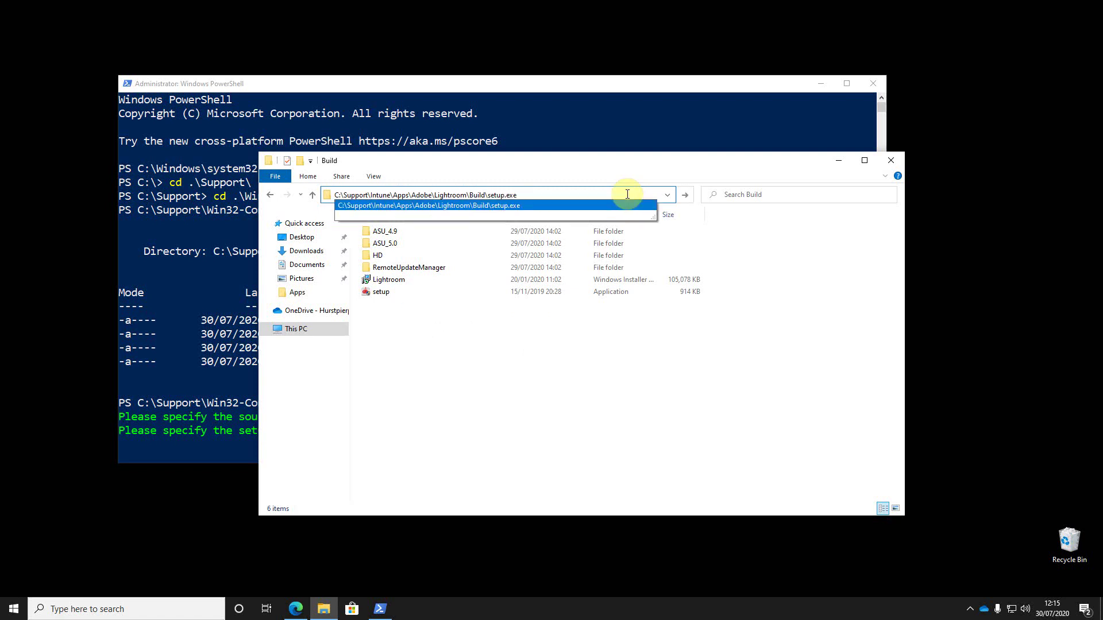
pyautogui.hotkey('ctrl', 'a')
pyautogui.hotkey('ctrl', 'c')
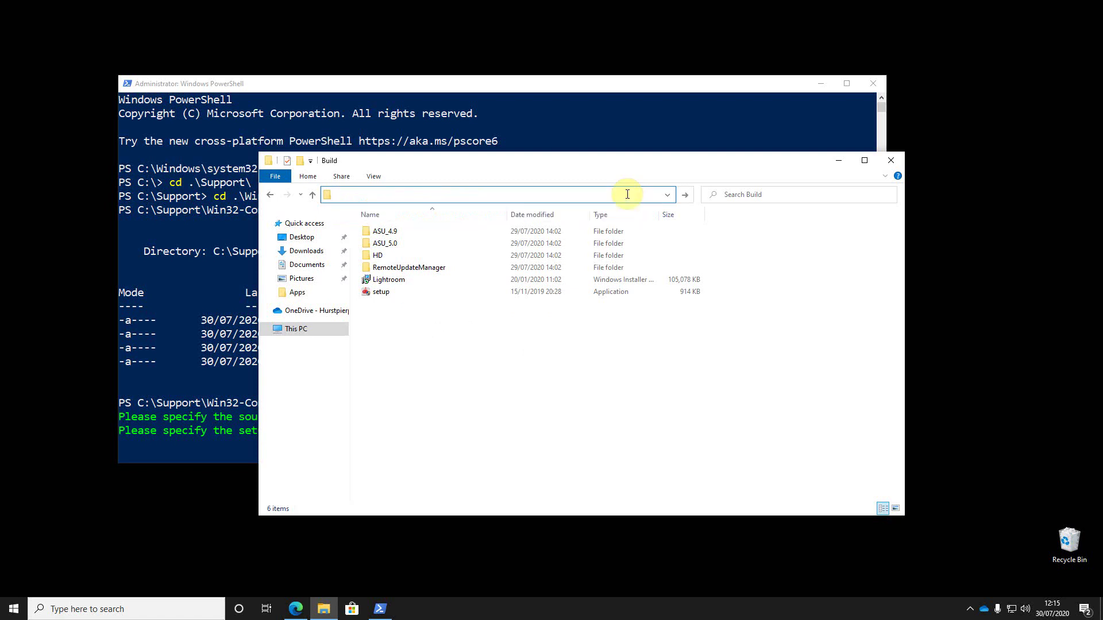
# Enter C:\Support\Intune\Apps\Adobe\Lightroom\Build\setup.exe as the setup file in PowerShell
pyautogui.click(604, 145)
pyautogui.rightClick(433, 429)
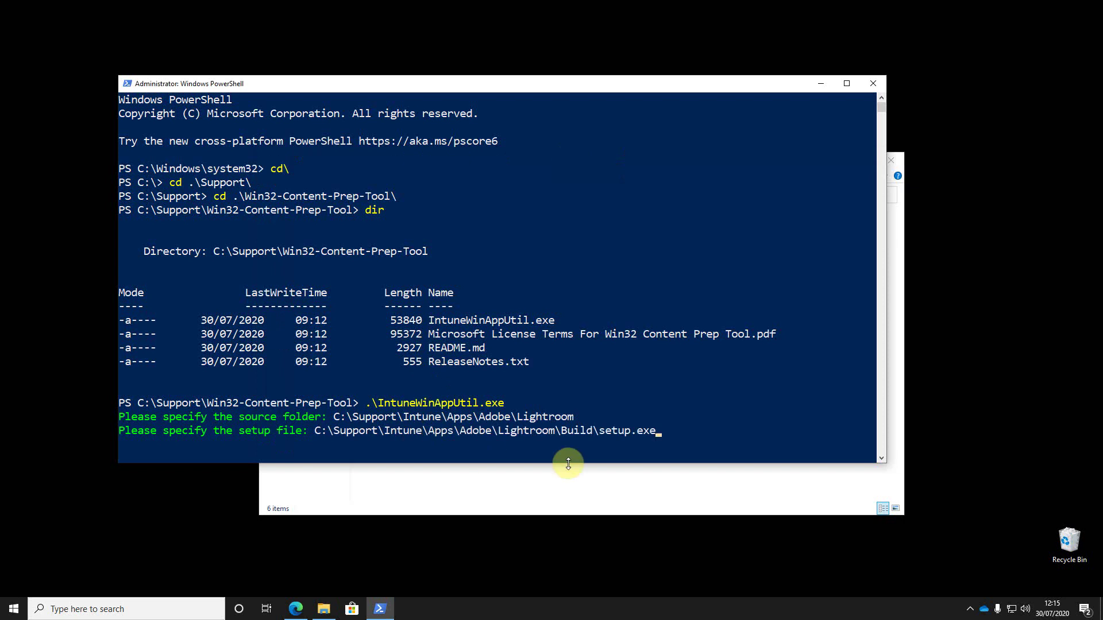
pyautogui.press('Return')
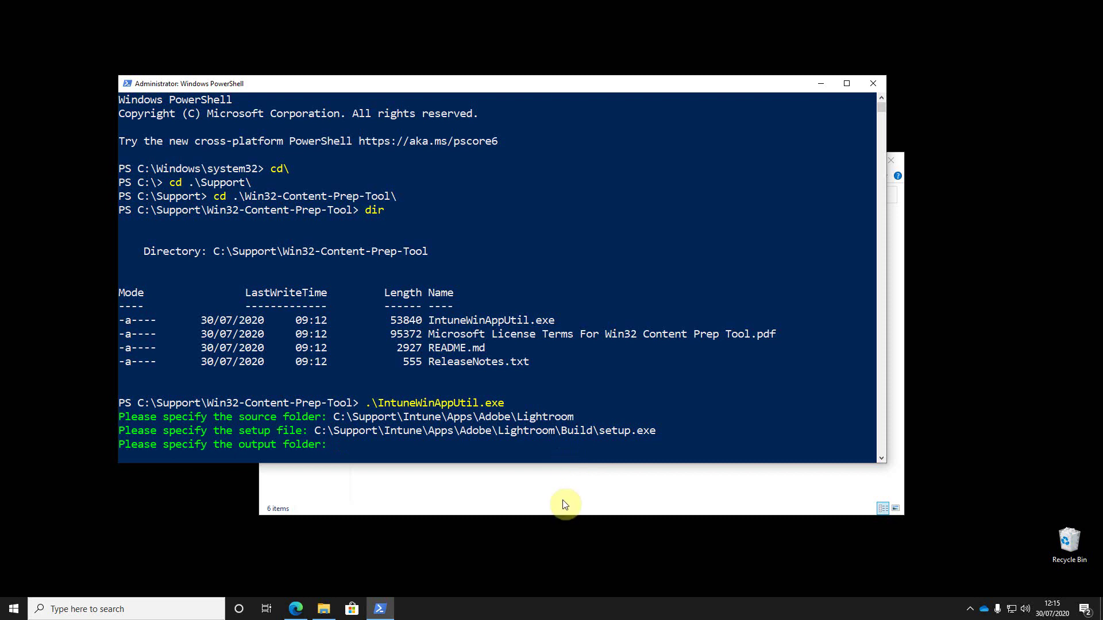
# In File Explorer, go to C:\Support\Intune and create a new folder named _Output
pyautogui.click(524, 507)
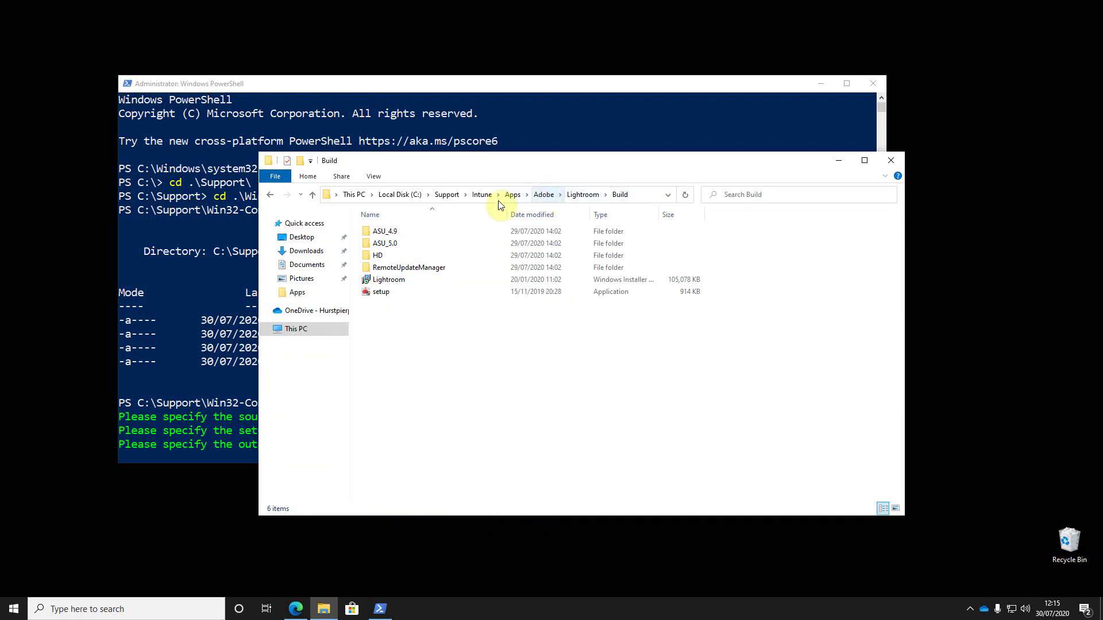
pyautogui.click(481, 195)
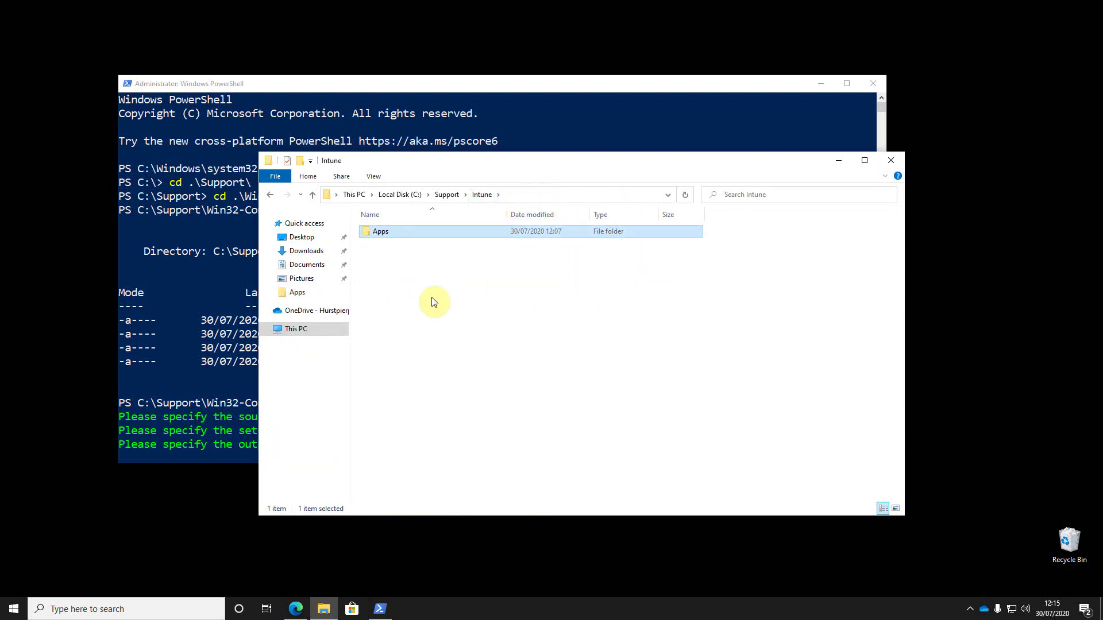
pyautogui.rightClick(410, 278)
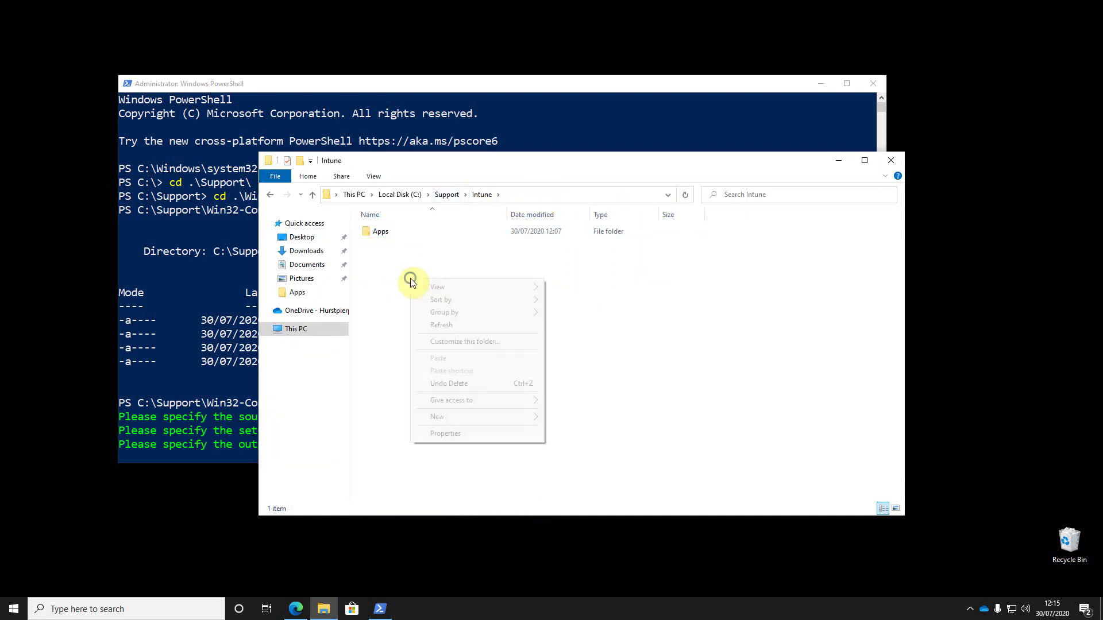
pyautogui.moveTo(438, 415)
pyautogui.click(576, 417)
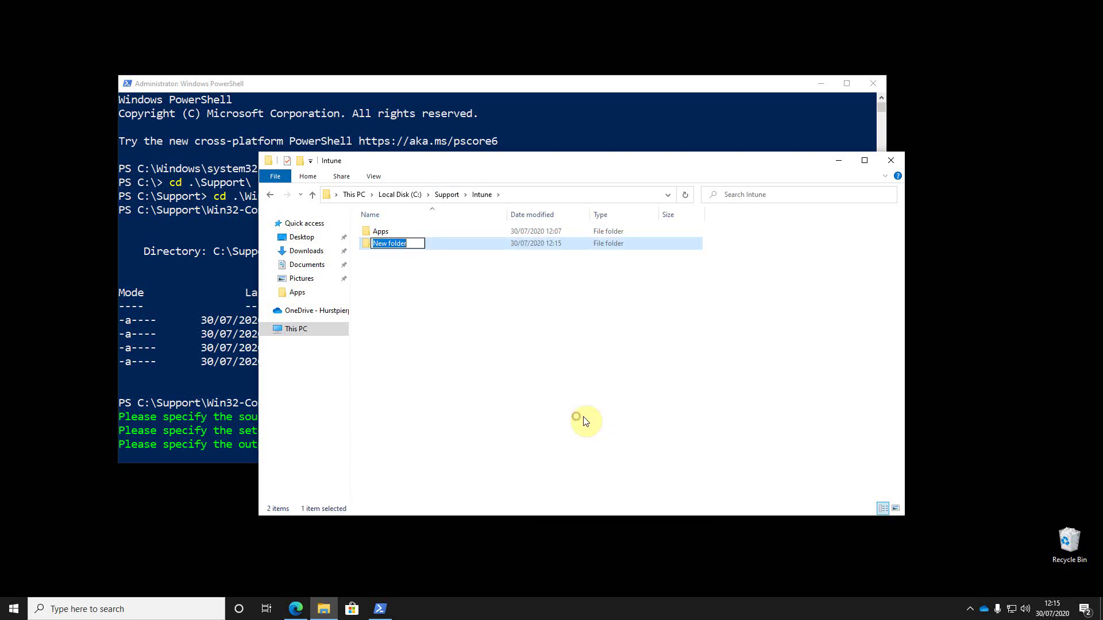
pyautogui.press('BackSpace')
pyautogui.write('_Output')
pyautogui.press('Return')
# Open the _Output folder and cut its full path from the address field
pyautogui.click(498, 229)
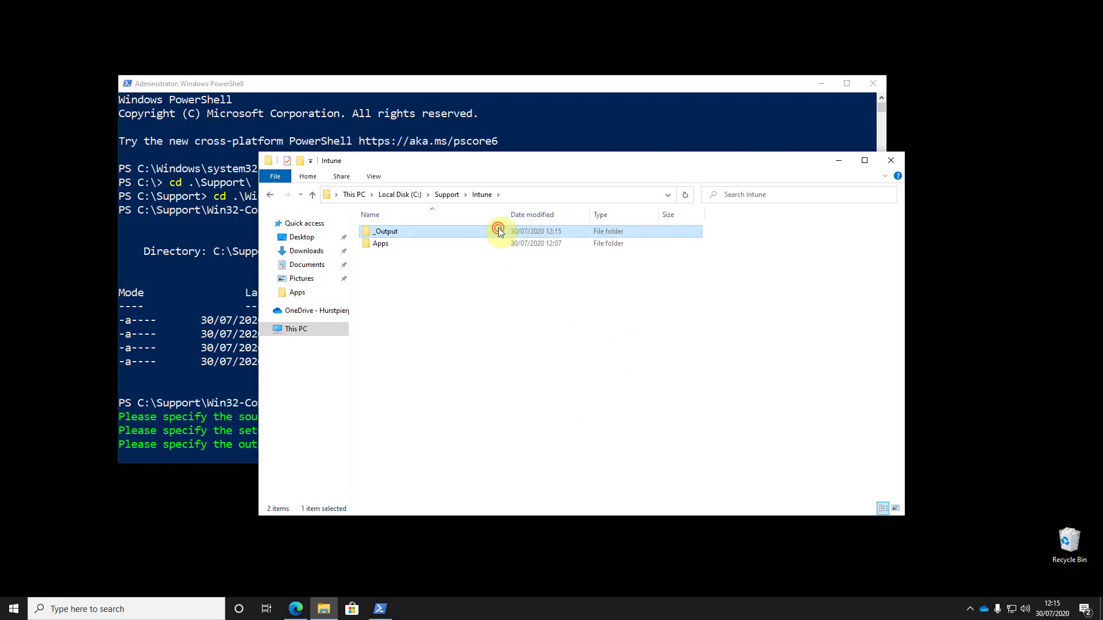
pyautogui.doubleClick(498, 227)
pyautogui.click(543, 196)
pyautogui.press('BackSpace')
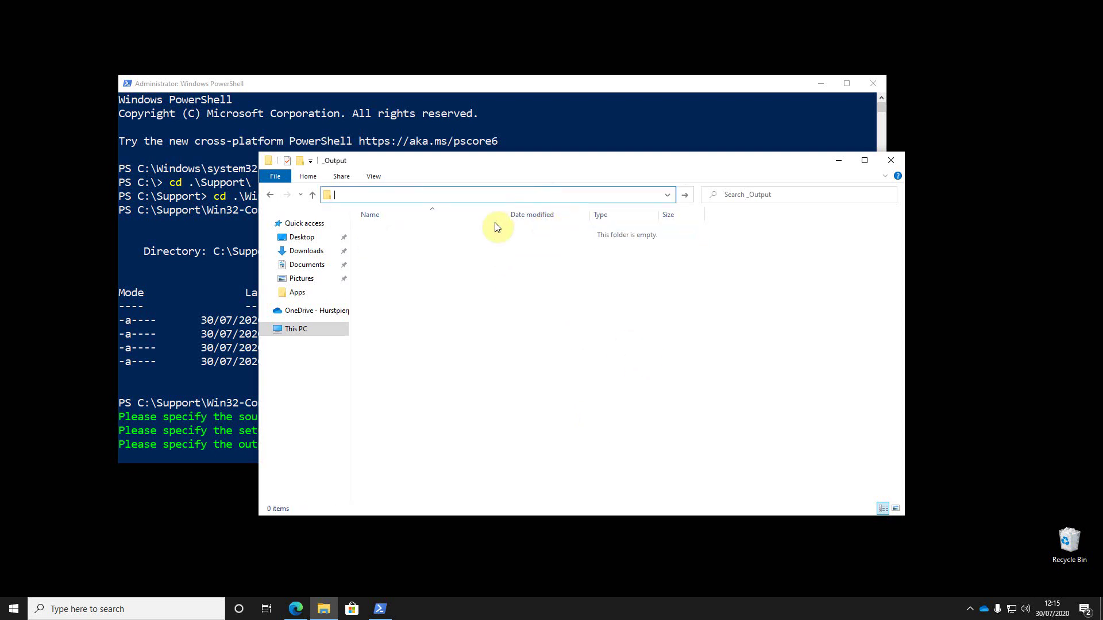
# In PowerShell, enter C:\Support\Intune\_Output as the output folder and answer N to specifying a catalog folder
pyautogui.click(509, 137)
pyautogui.rightClick(408, 450)
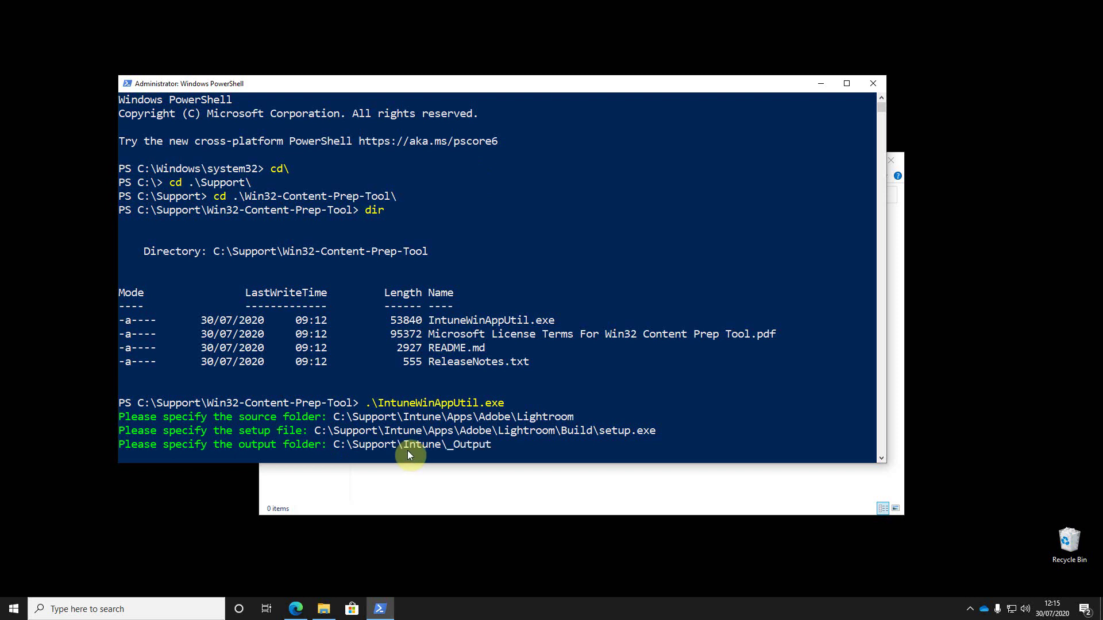
pyautogui.press('Return')
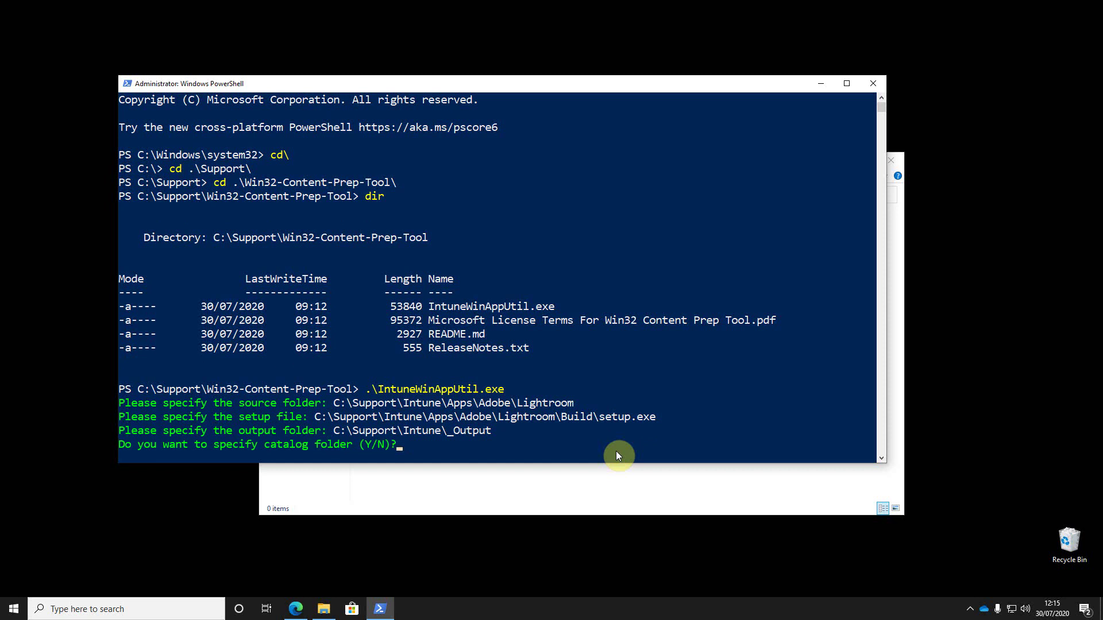
pyautogui.write('N')
pyautogui.press('Return')
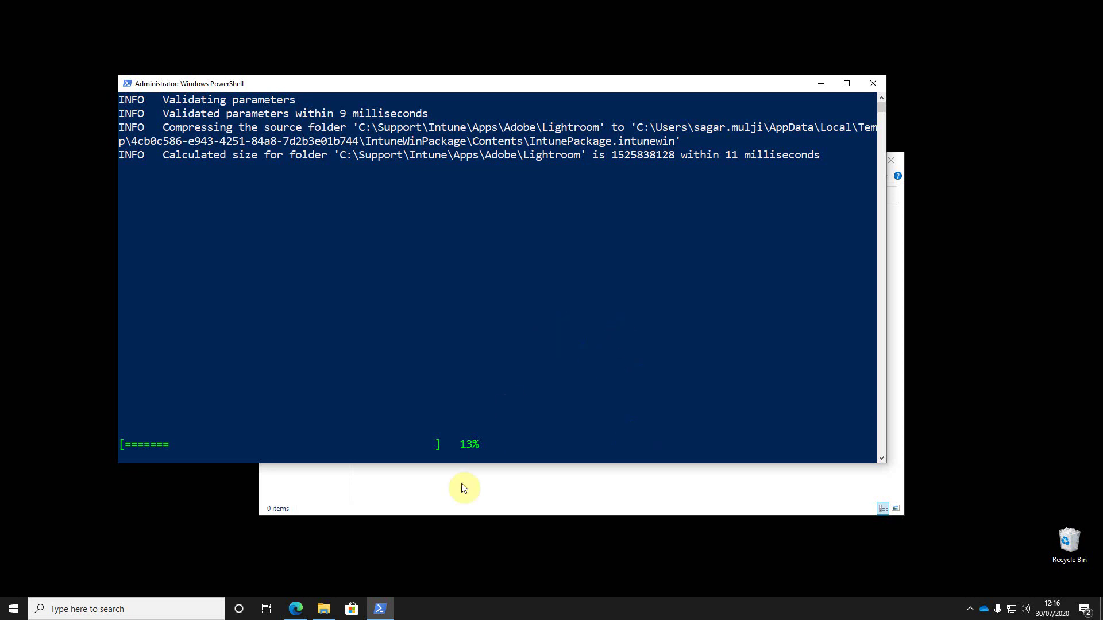
# Switch to Microsoft Edge and open endpoint.microsoft.com in the blank browser tab
pyautogui.click(298, 608)
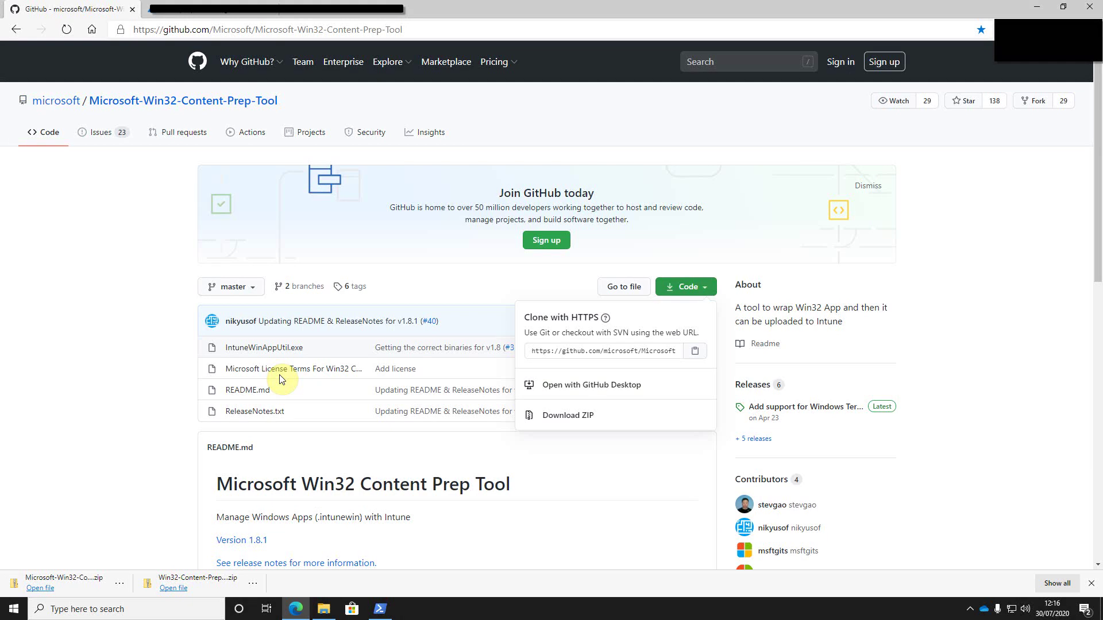
pyautogui.click(293, 10)
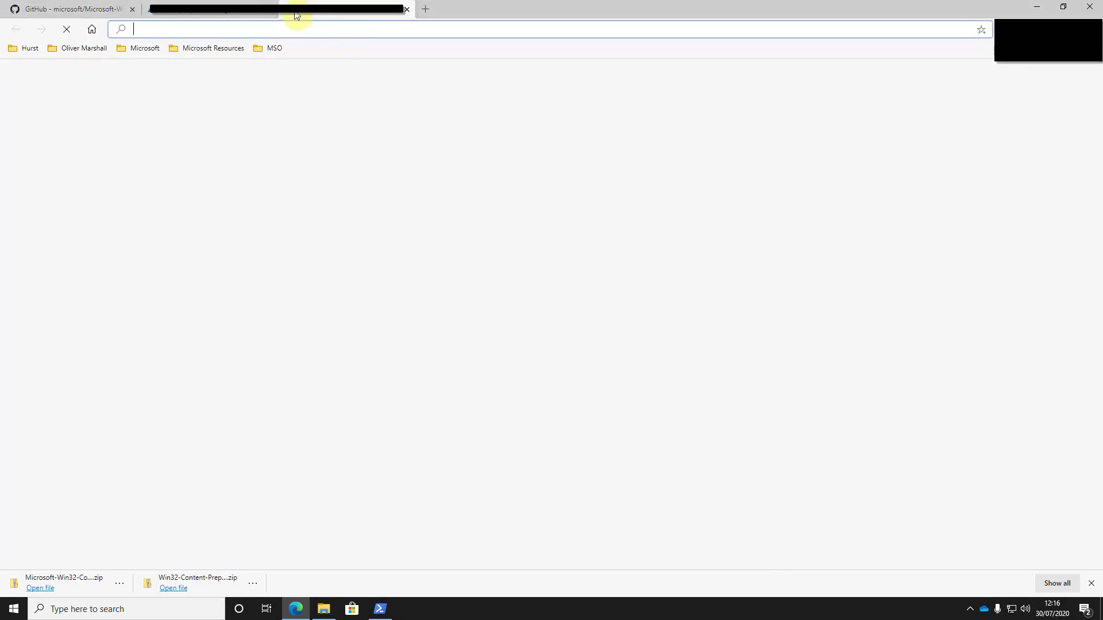
pyautogui.write('endpoint.microsoft.com')
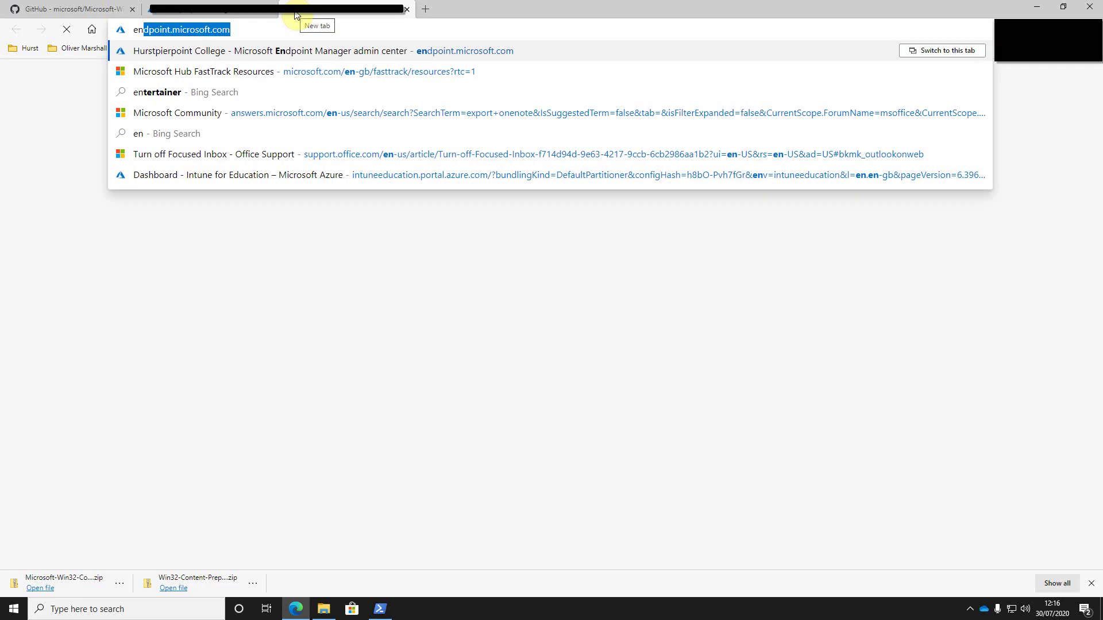
pyautogui.press('Return')
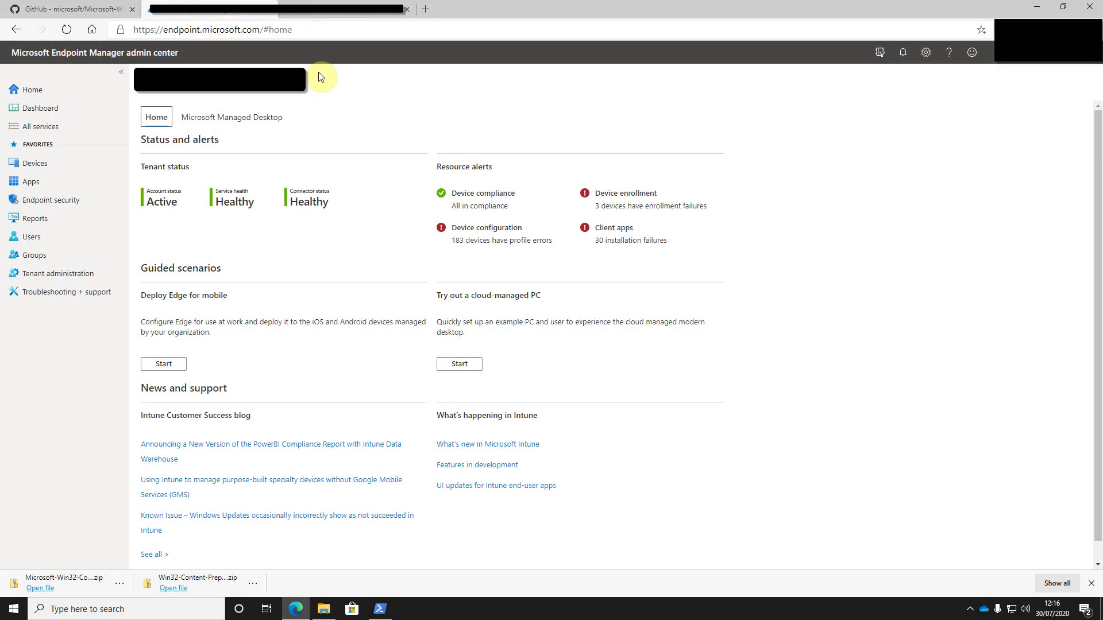
# Open the list of all groups, search it for "intune - win - d" and widen the Name column to read the full names
pyautogui.click(51, 258)
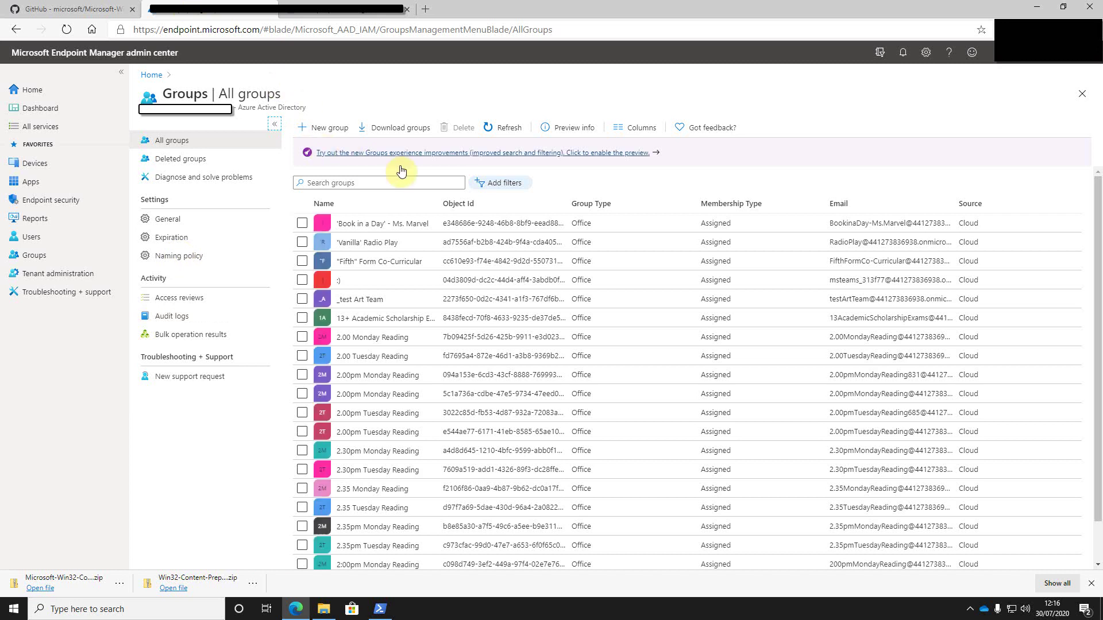
pyautogui.click(382, 187)
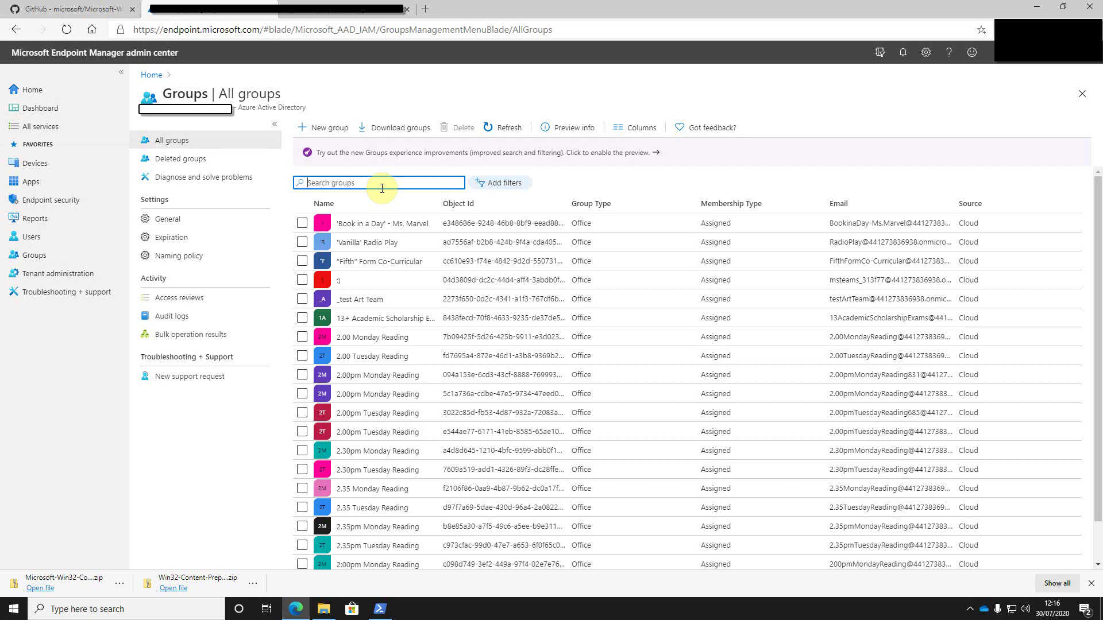
pyautogui.write('intrune')
pyautogui.write('unt')
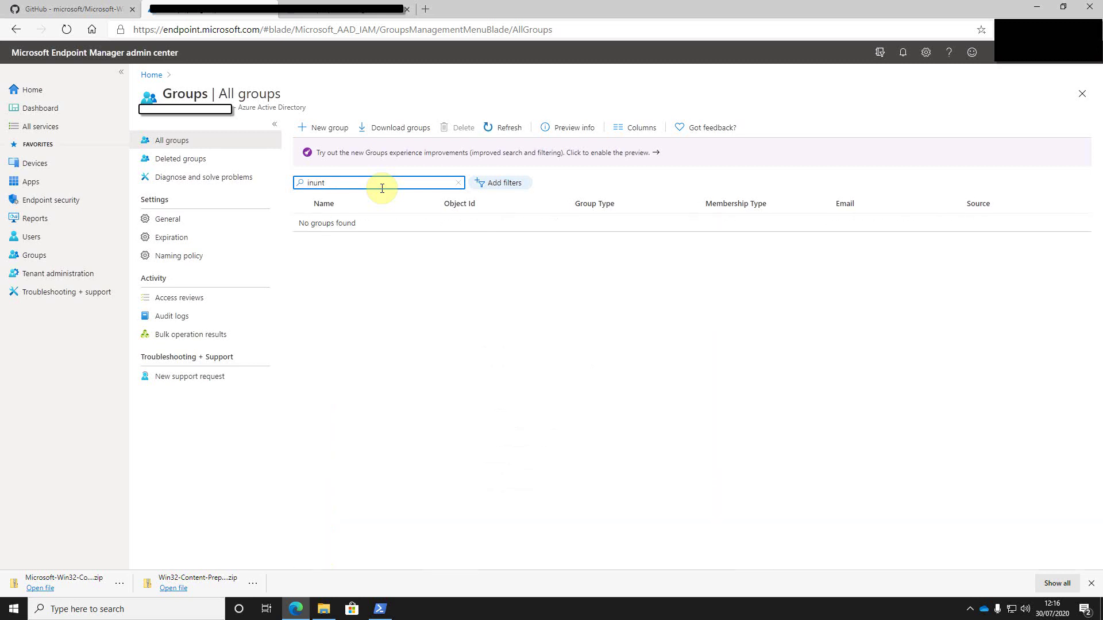
pyautogui.press('BackSpace')
pyautogui.press('BackSpace')
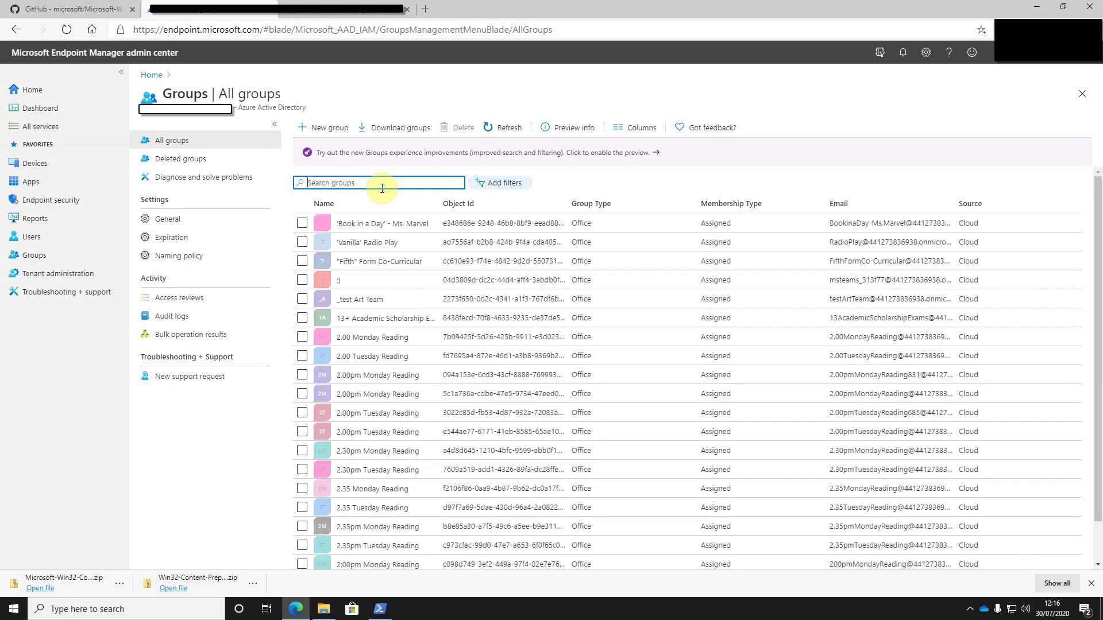
pyautogui.write('intune -')
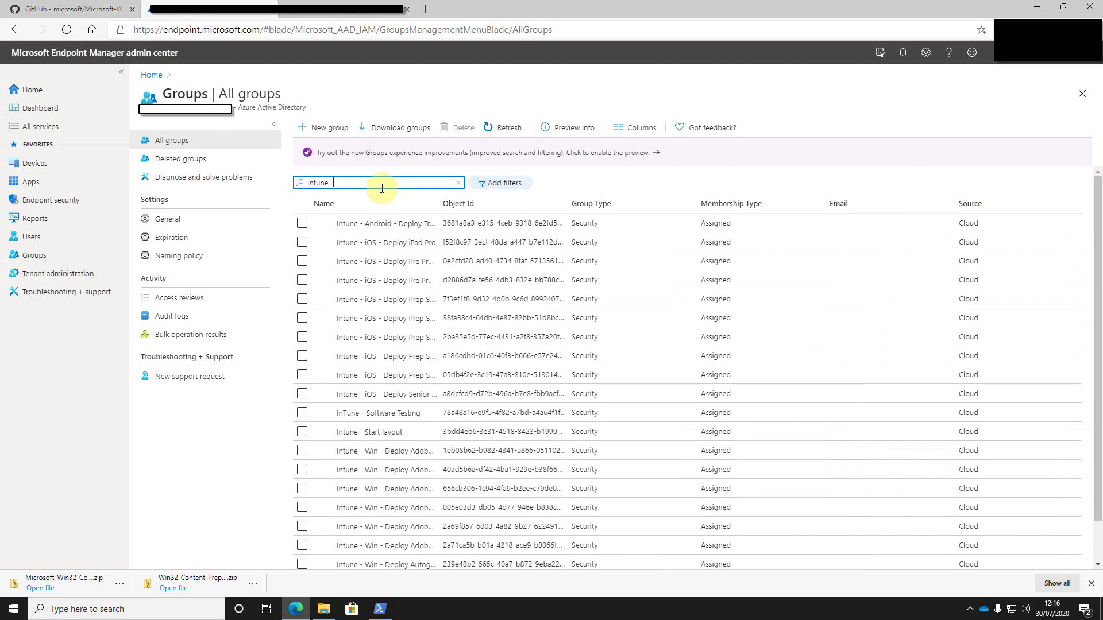
pyautogui.write(' win')
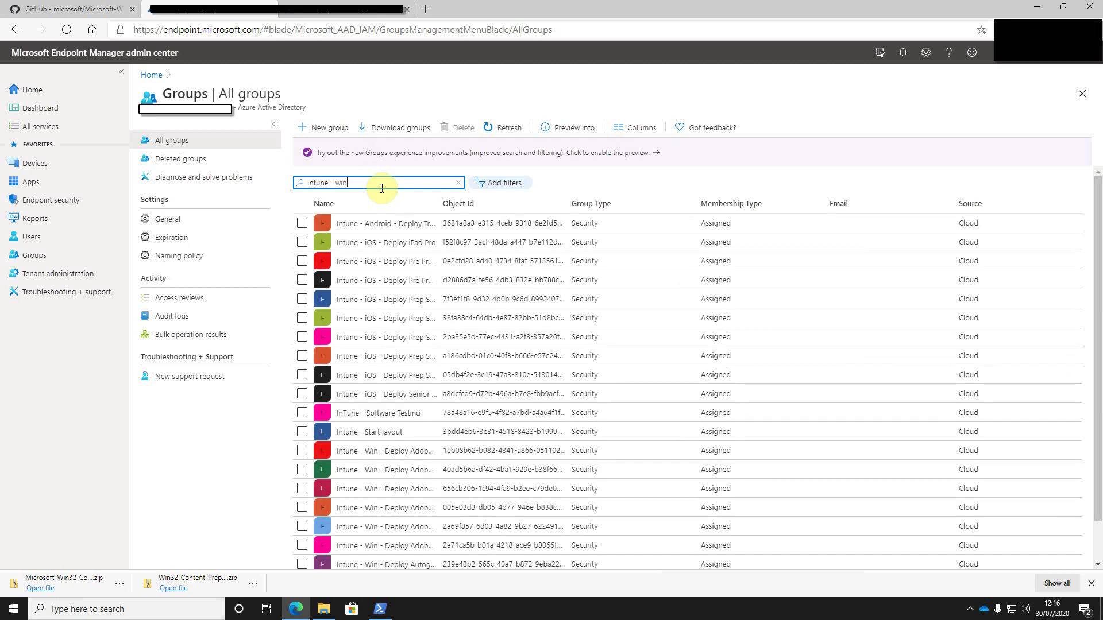
pyautogui.write(' - ')
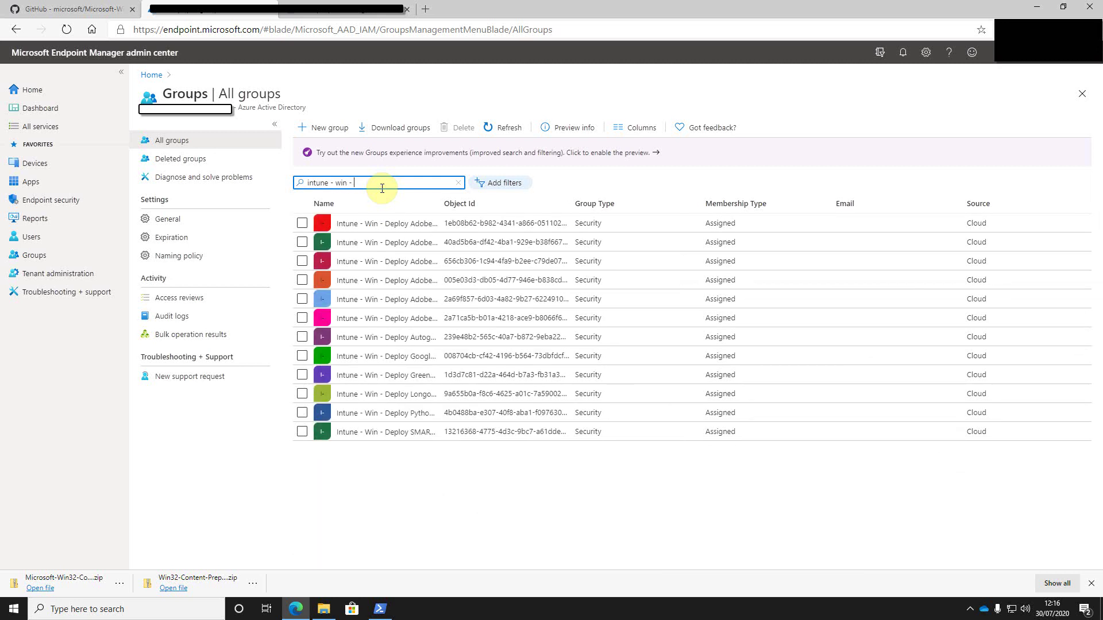
pyautogui.write('d')
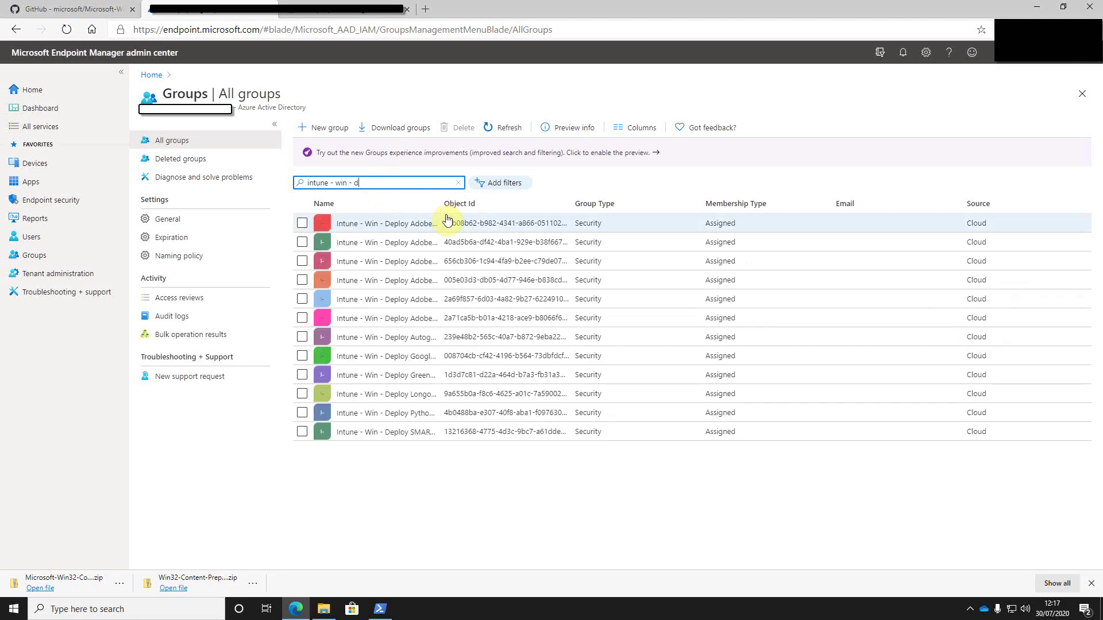
pyautogui.moveTo(438, 203); pyautogui.dragTo(540, 319)
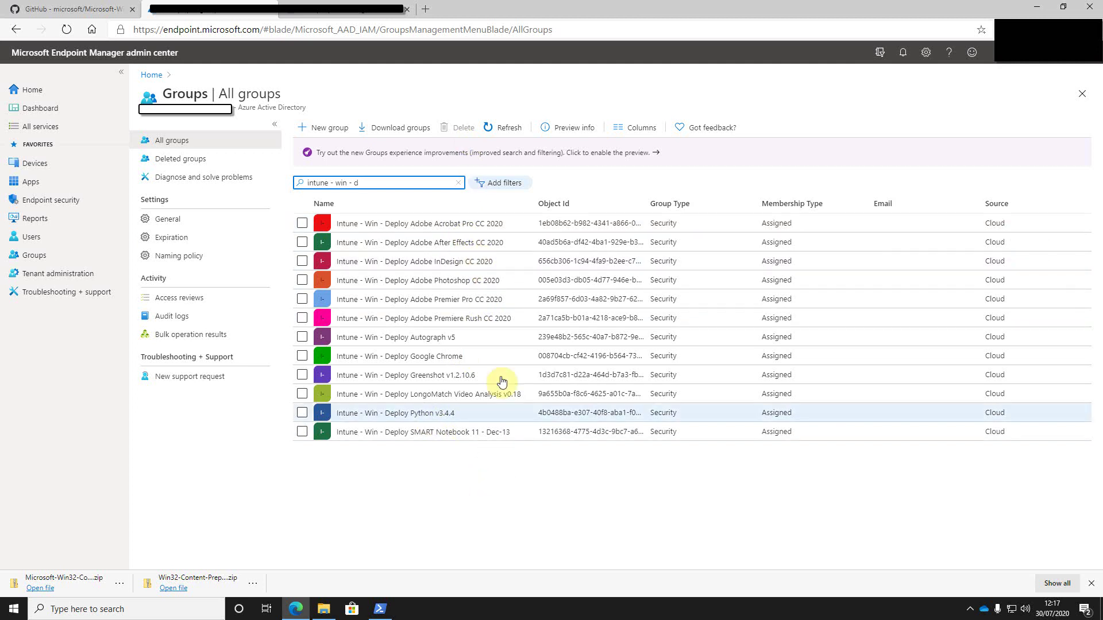
# Open the Intune - Win - Deploy Adobe Acrobat Pro CC 2020 group, copy its name and return to all groups
pyautogui.click(498, 223)
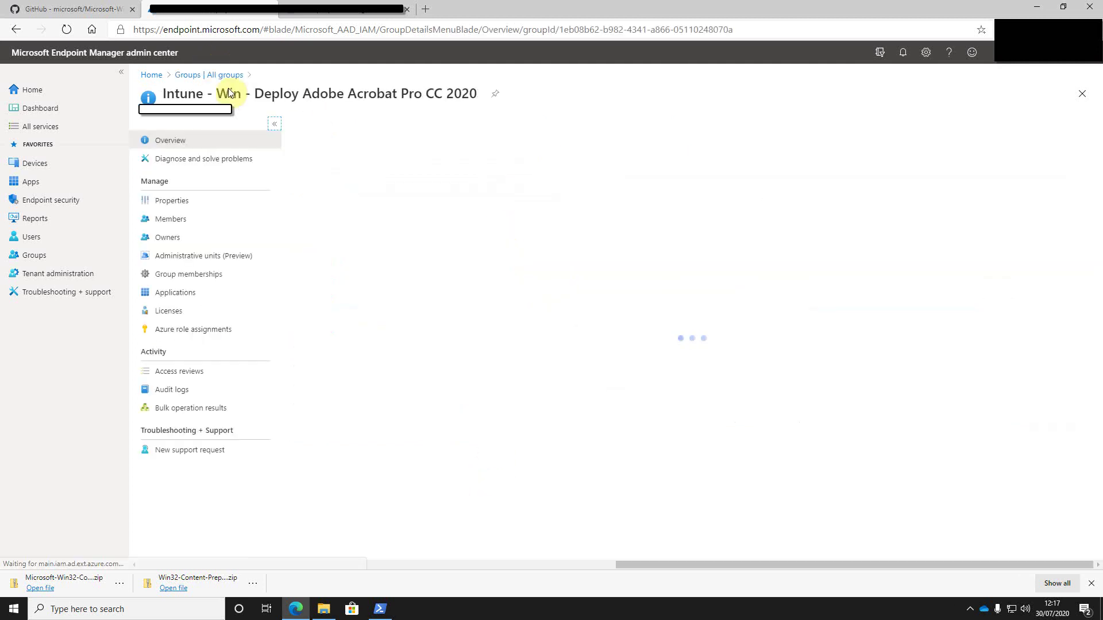
pyautogui.moveTo(479, 93); pyautogui.dragTo(161, 91)
pyautogui.hotkey('ctrl', 'c')
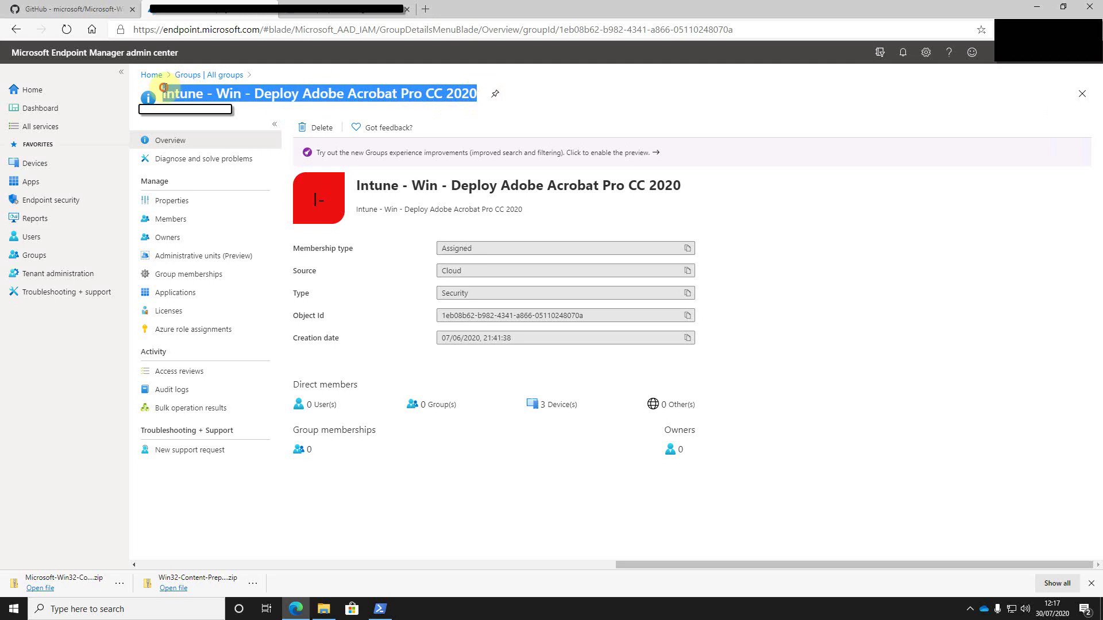
pyautogui.click(215, 79)
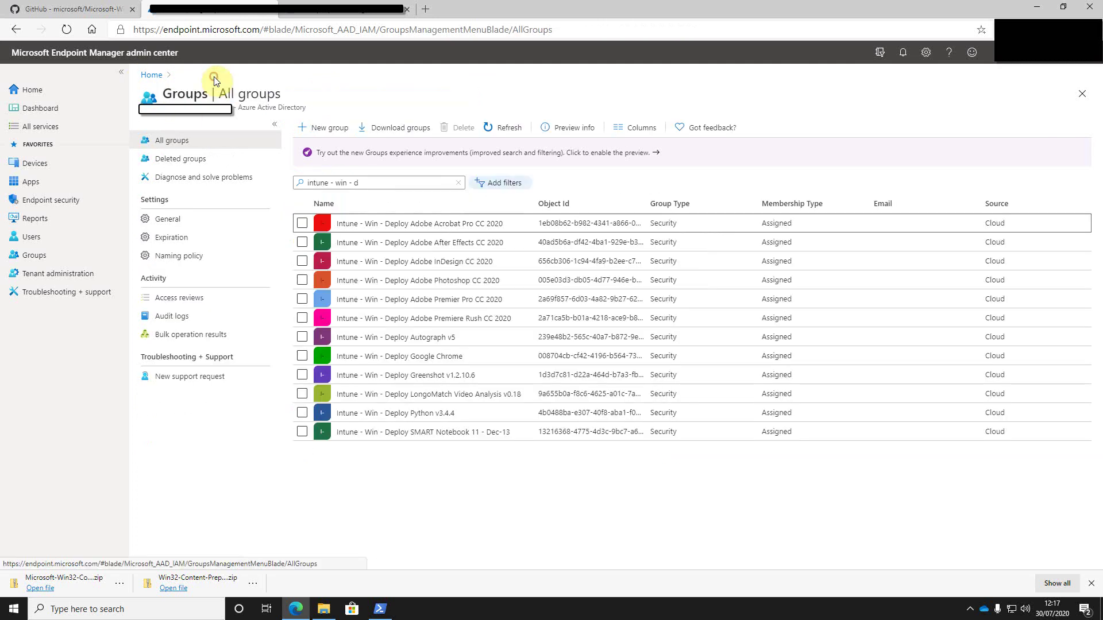
# Start a new security group and name it Intune - Win - Deploy Adobe Lightroom CC 2020, based on the copied name
pyautogui.click(335, 132)
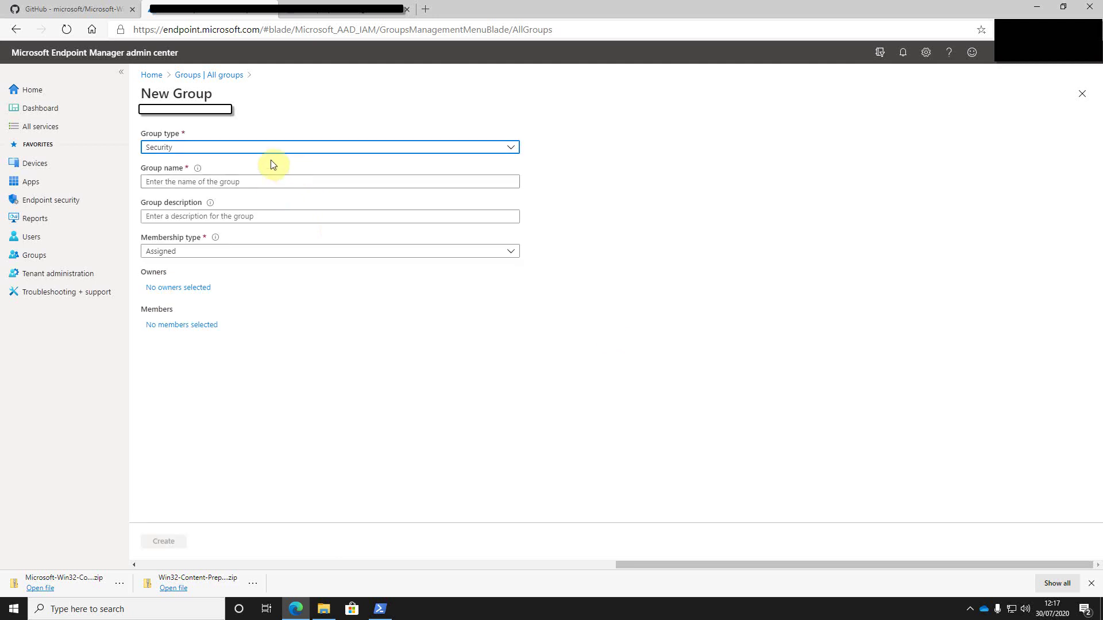
pyautogui.click(166, 182)
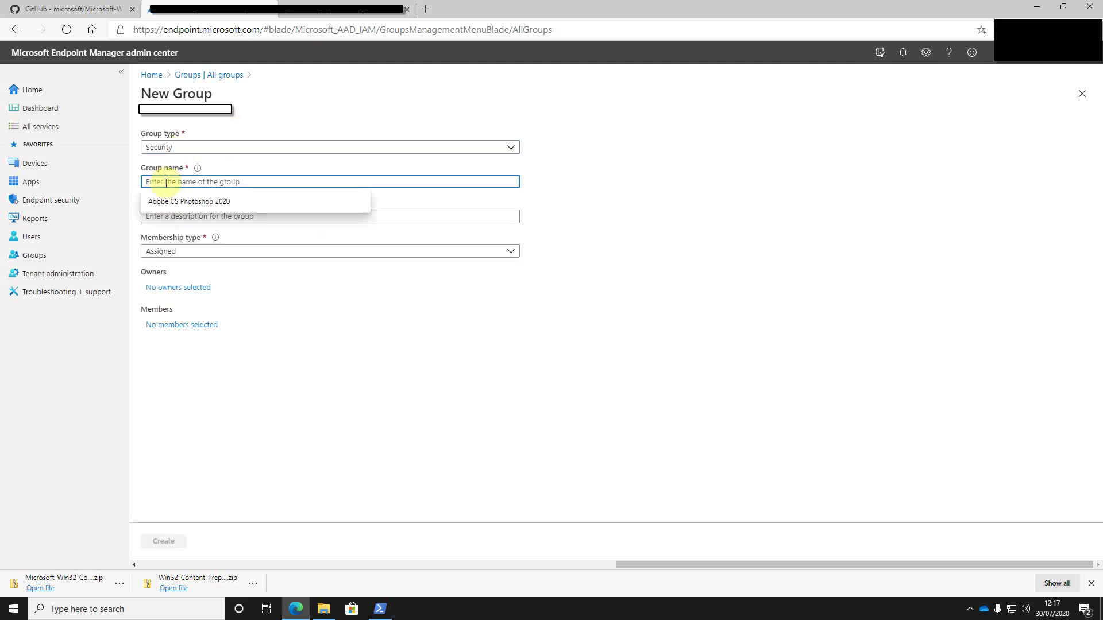
pyautogui.hotkey('ctrl', 'v')
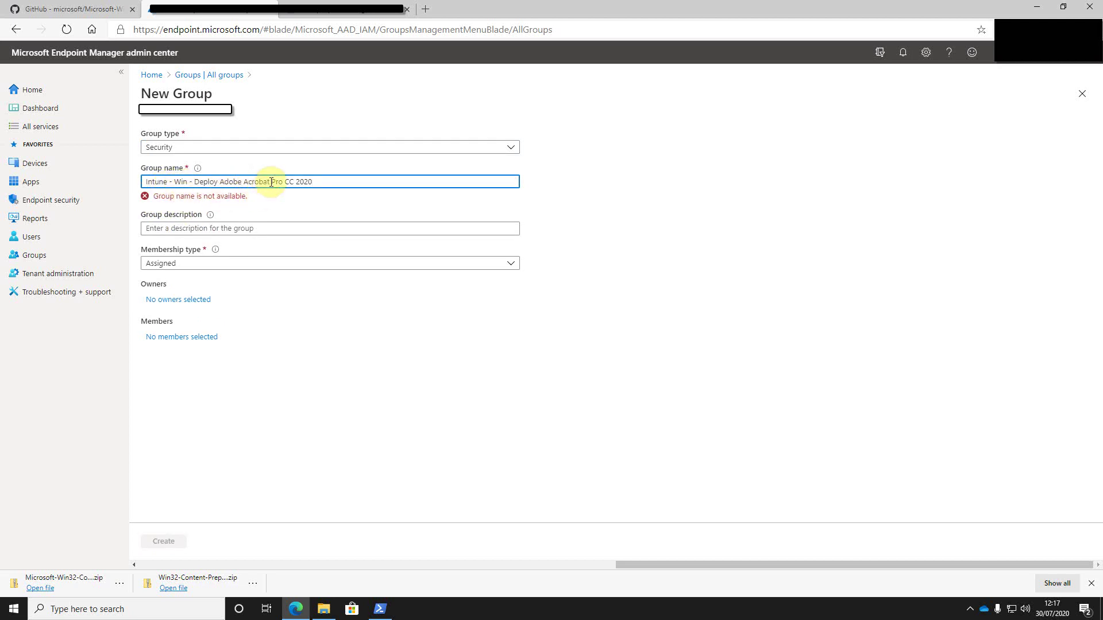
pyautogui.moveTo(271, 182); pyautogui.dragTo(248, 183)
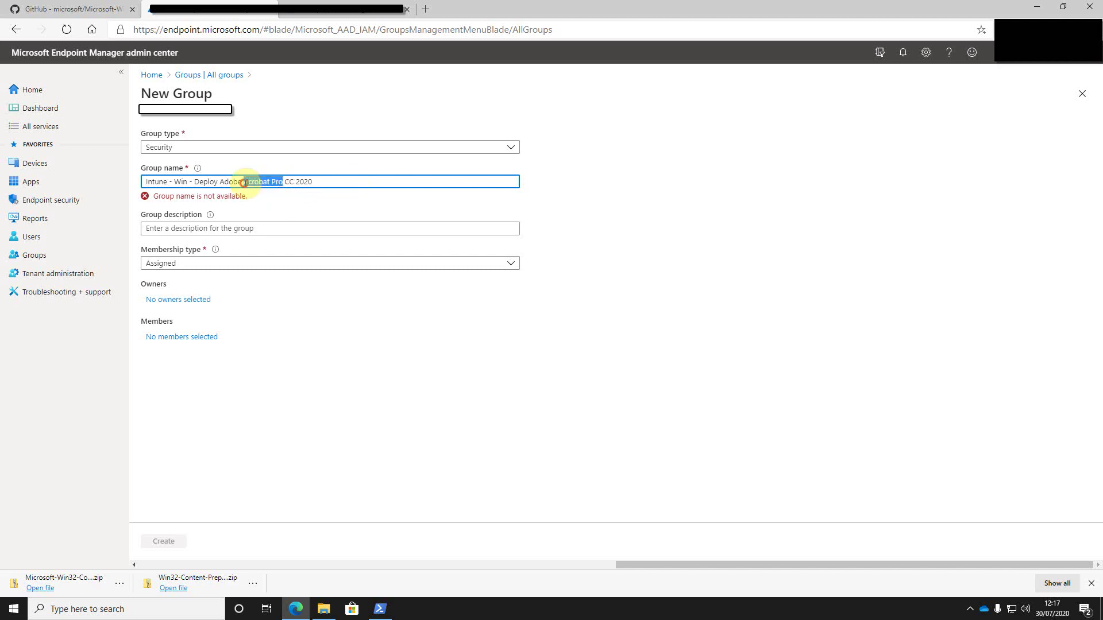
pyautogui.write('Inghtroom')
# Reuse the group name to set the description to Adobe Lightroom CC 2020, and create the group
pyautogui.moveTo(319, 180); pyautogui.dragTo(141, 183)
pyautogui.hotkey('ctrl', 'c')
pyautogui.click(162, 216)
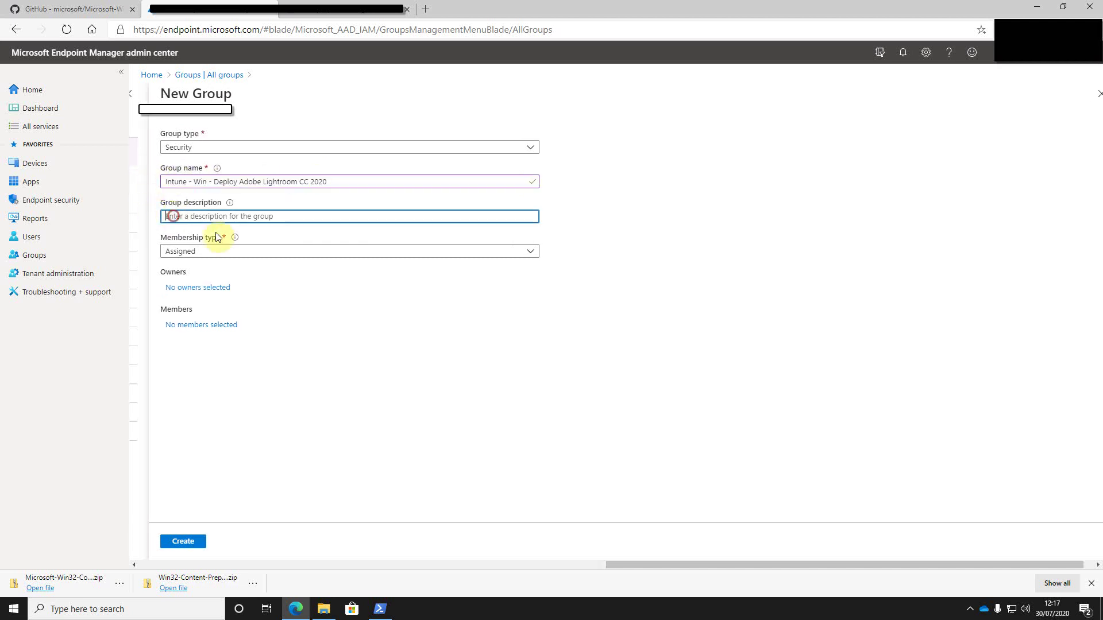
pyautogui.hotkey('ctrl', 'v')
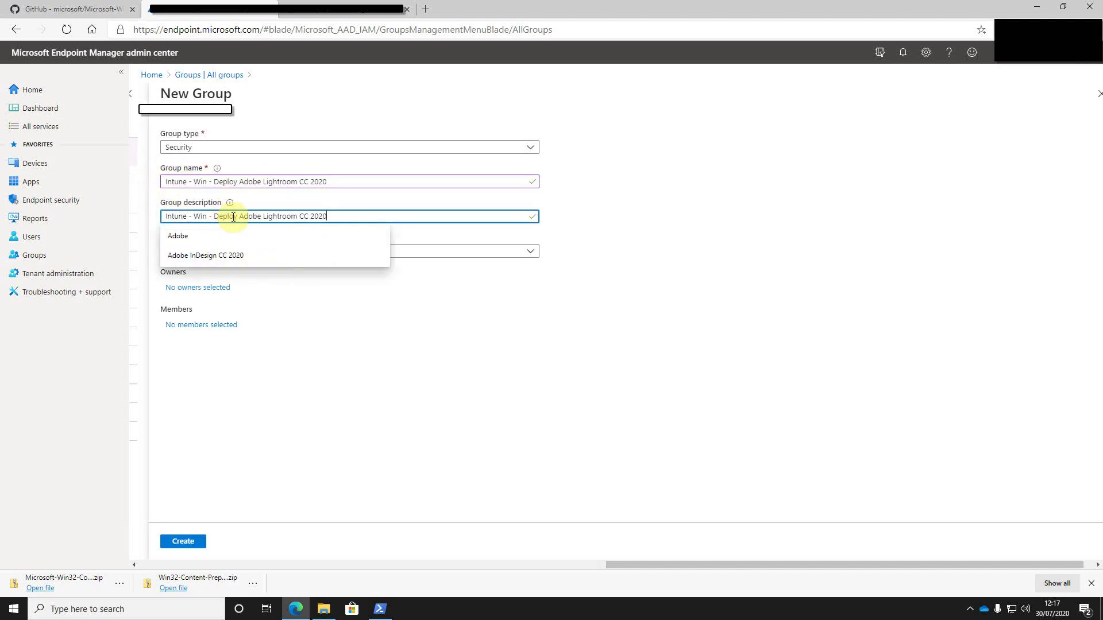
pyautogui.moveTo(238, 217); pyautogui.dragTo(163, 217)
pyautogui.press('BackSpace')
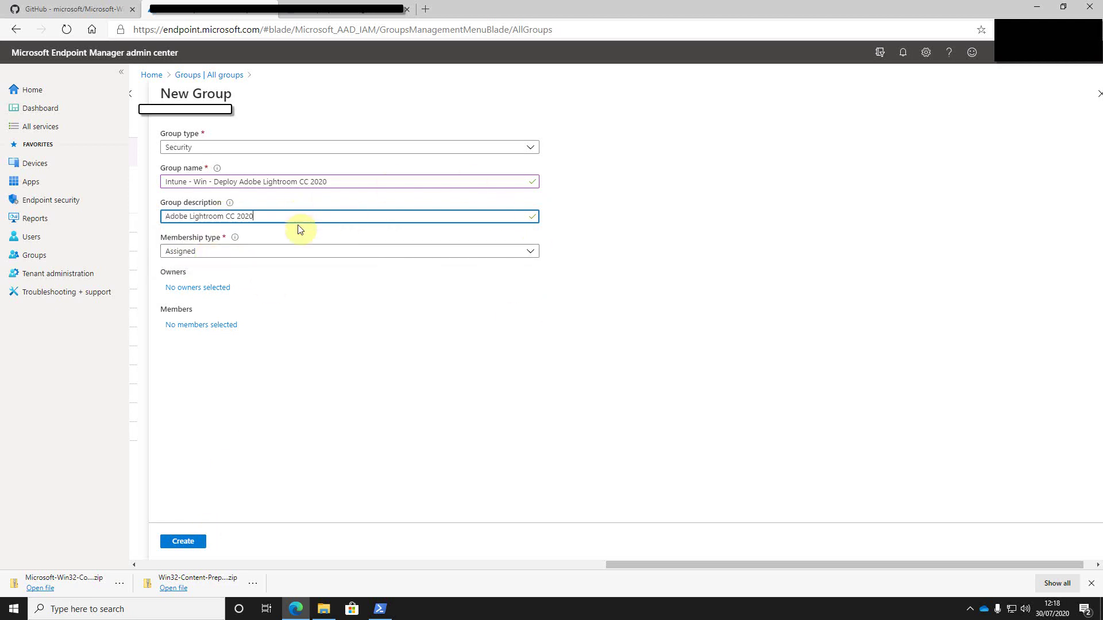
pyautogui.click(180, 545)
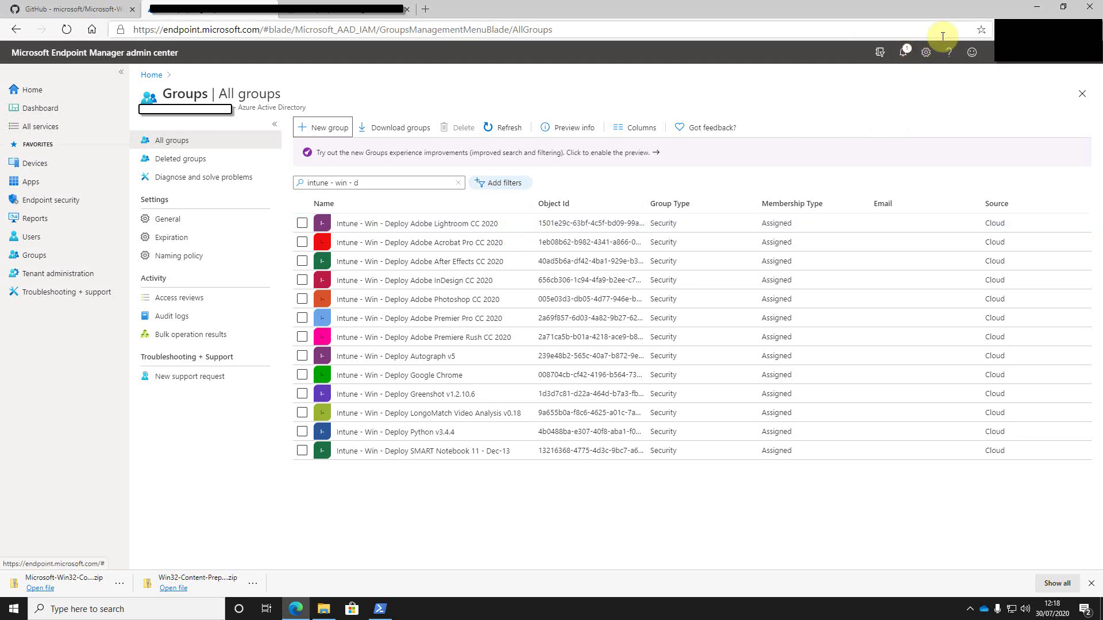
# Minimize the browser and switch to File Explorer to check the _Output folder for the generated package
pyautogui.click(1034, 12)
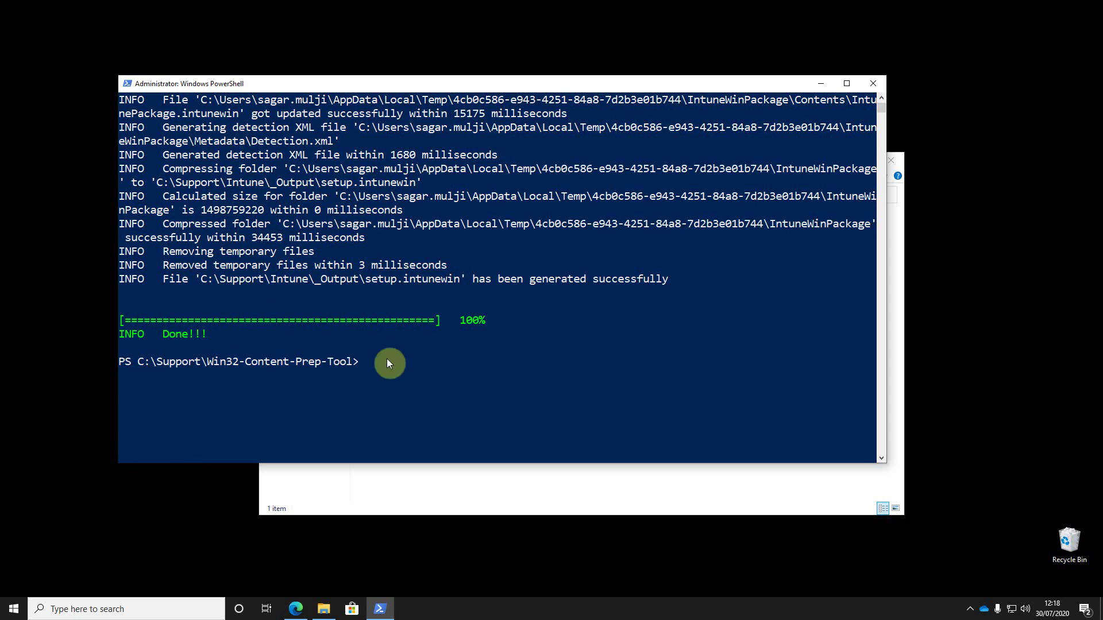
pyautogui.click(523, 509)
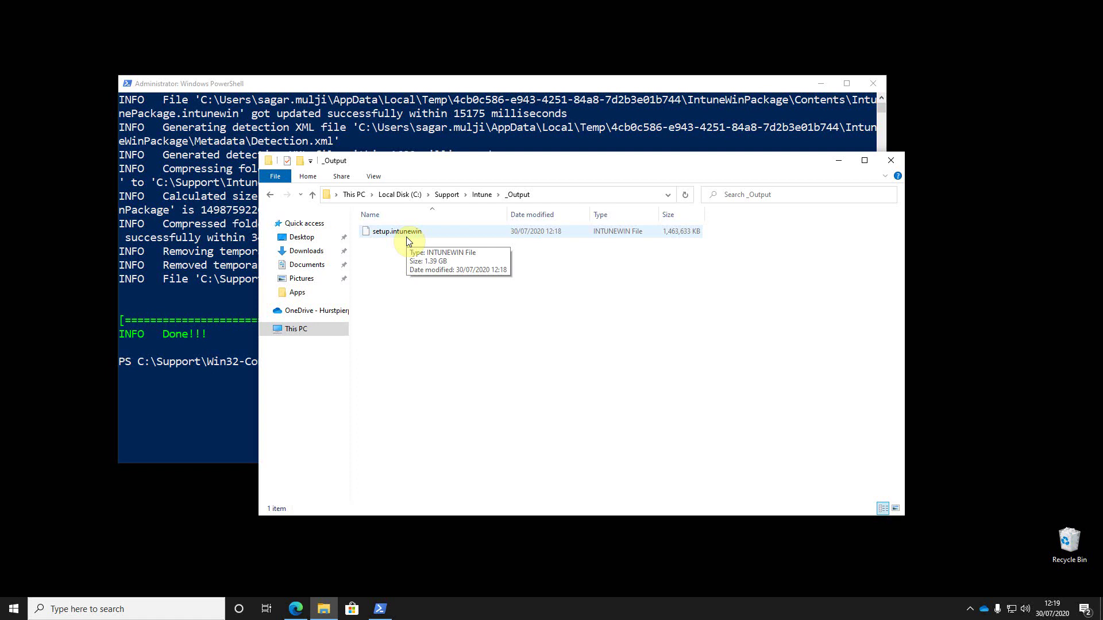
# Switch back to the Endpoint Manager browser and start adding a Windows app (Win32) from the Windows apps list
pyautogui.click(305, 611)
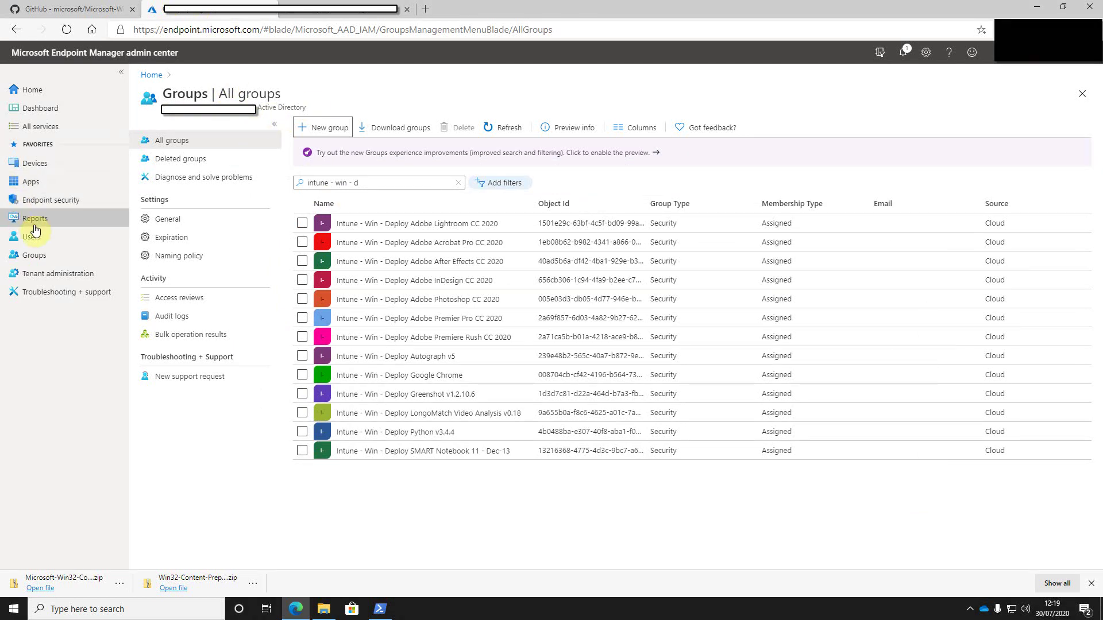
pyautogui.click(33, 182)
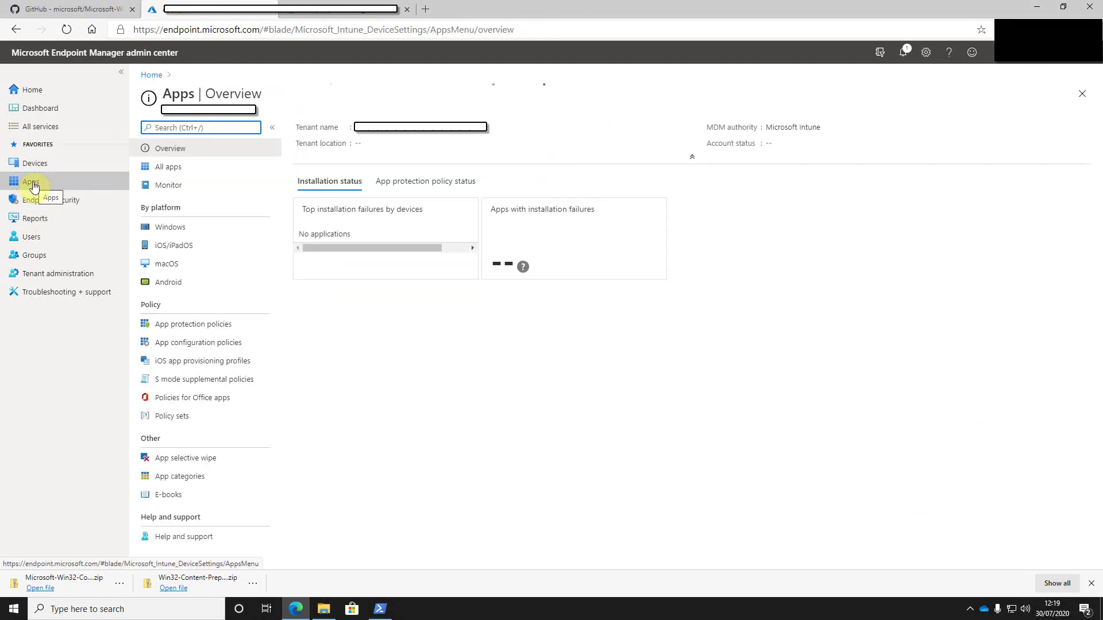
pyautogui.click(194, 232)
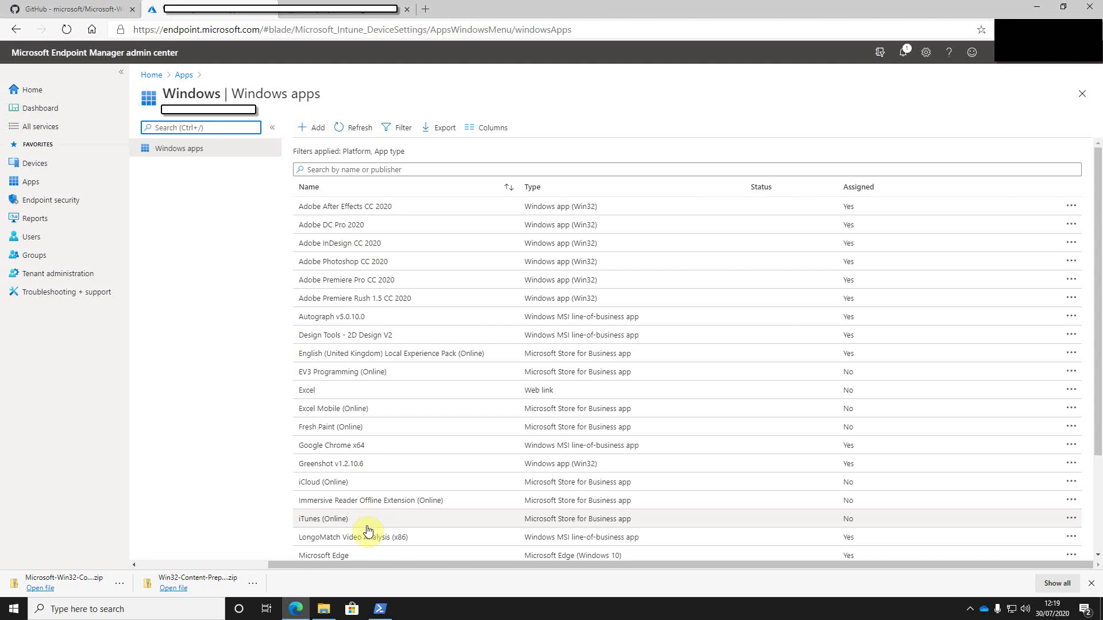
pyautogui.click(324, 138)
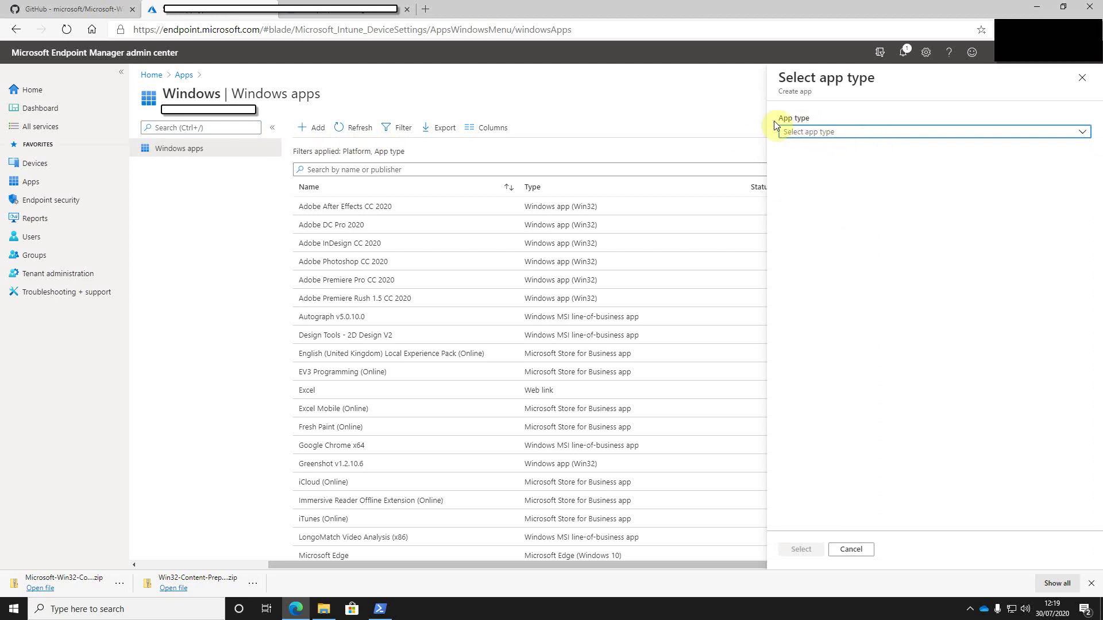
pyautogui.click(843, 138)
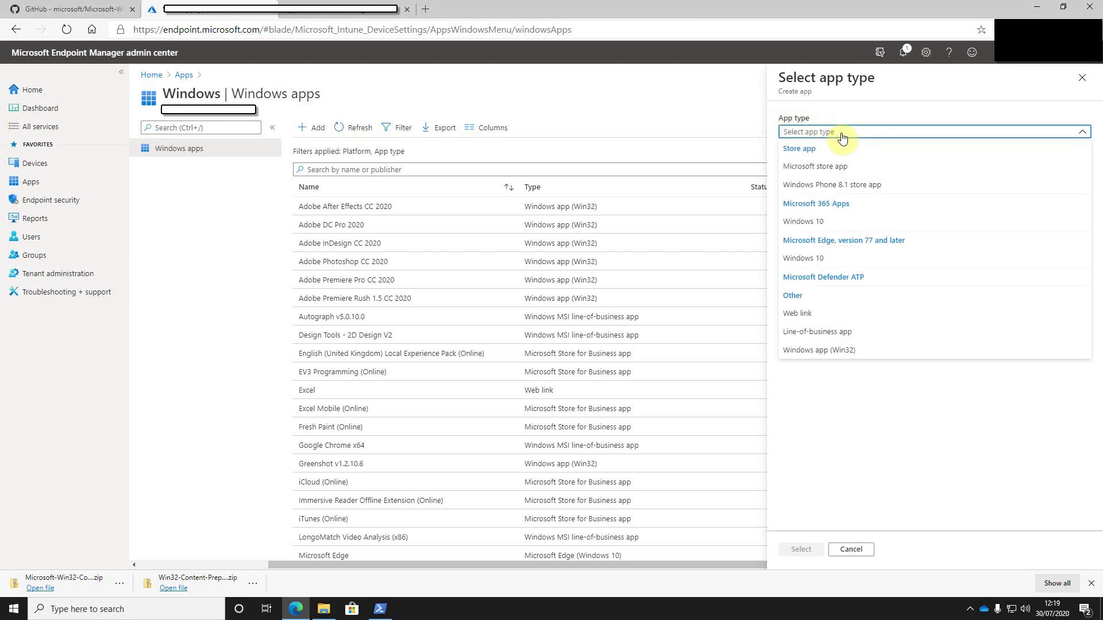
pyautogui.click(841, 353)
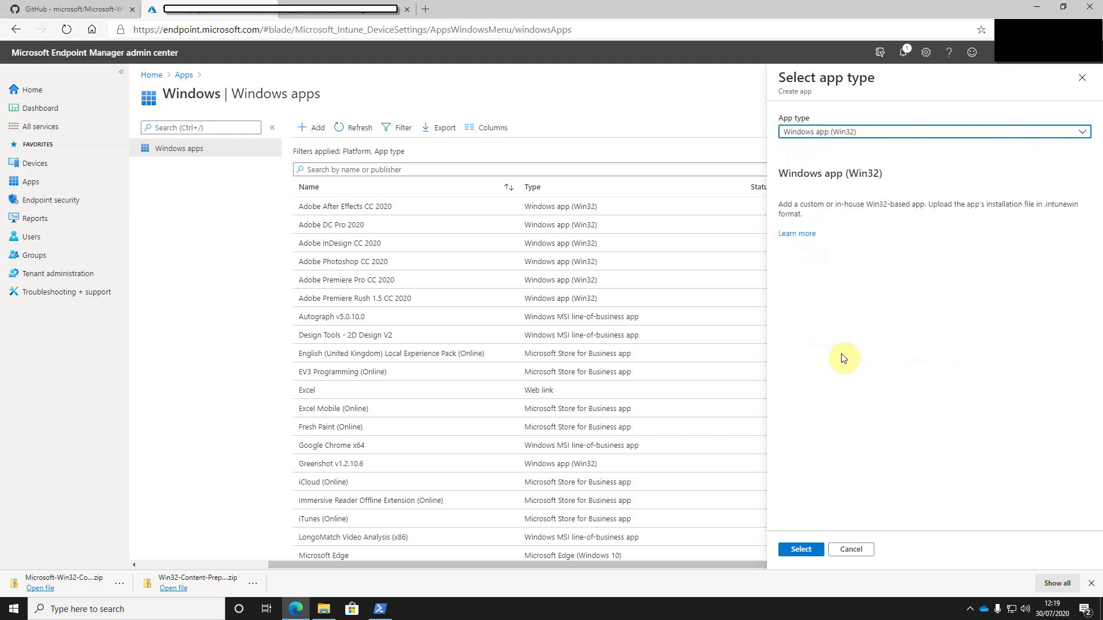
pyautogui.click(801, 554)
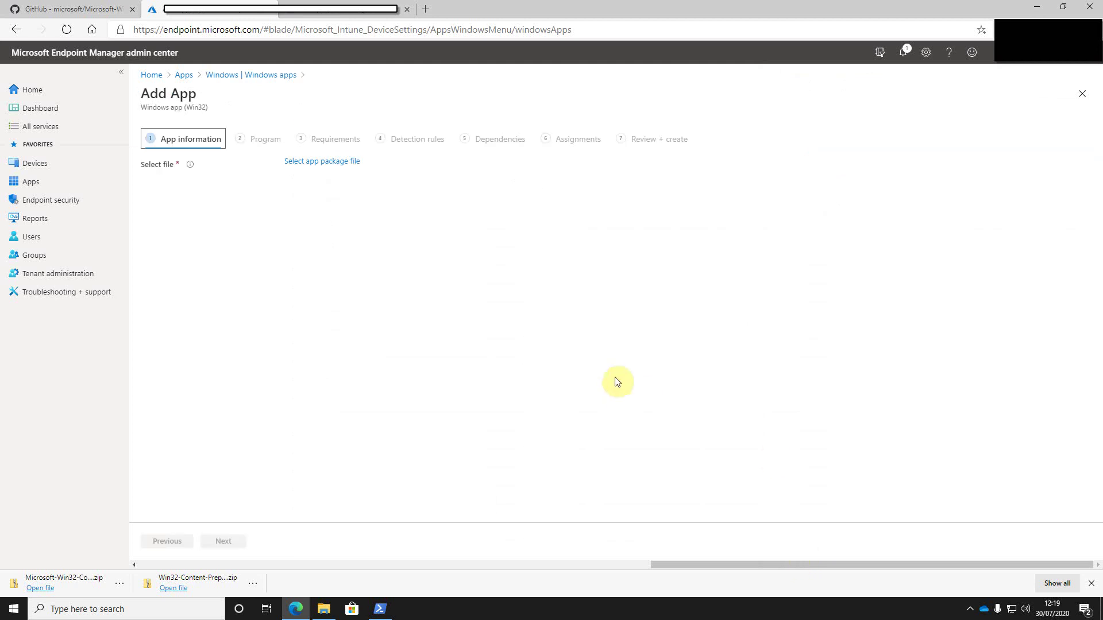
# Choose setup.intunewin from C:\Support\Intune\_Output as the app package file and confirm it
pyautogui.click(322, 162)
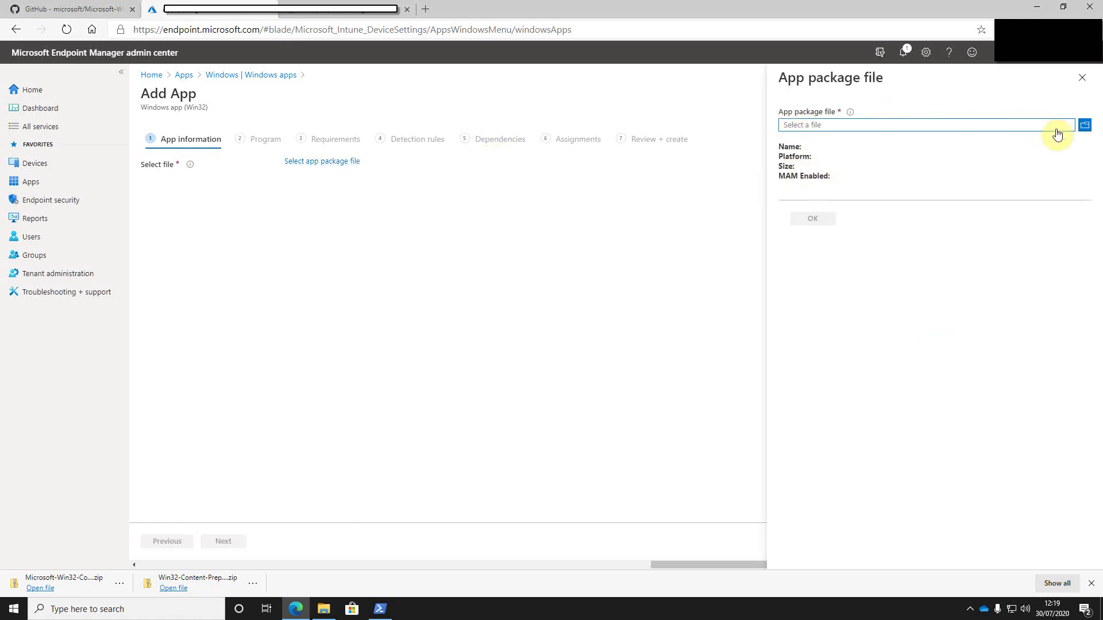
pyautogui.click(1085, 125)
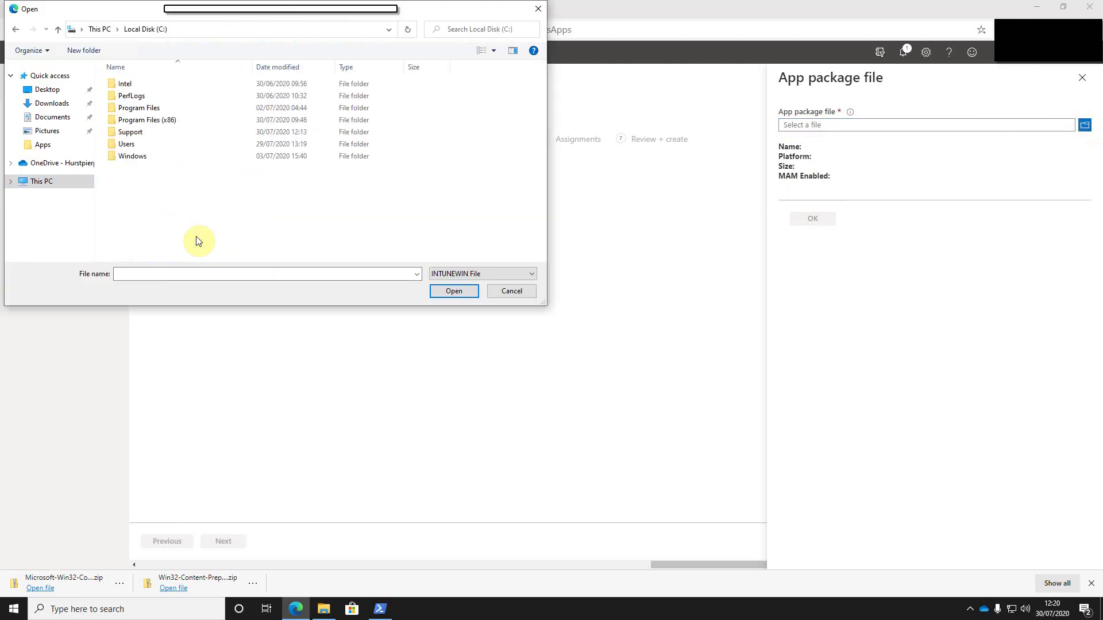
pyautogui.doubleClick(135, 131)
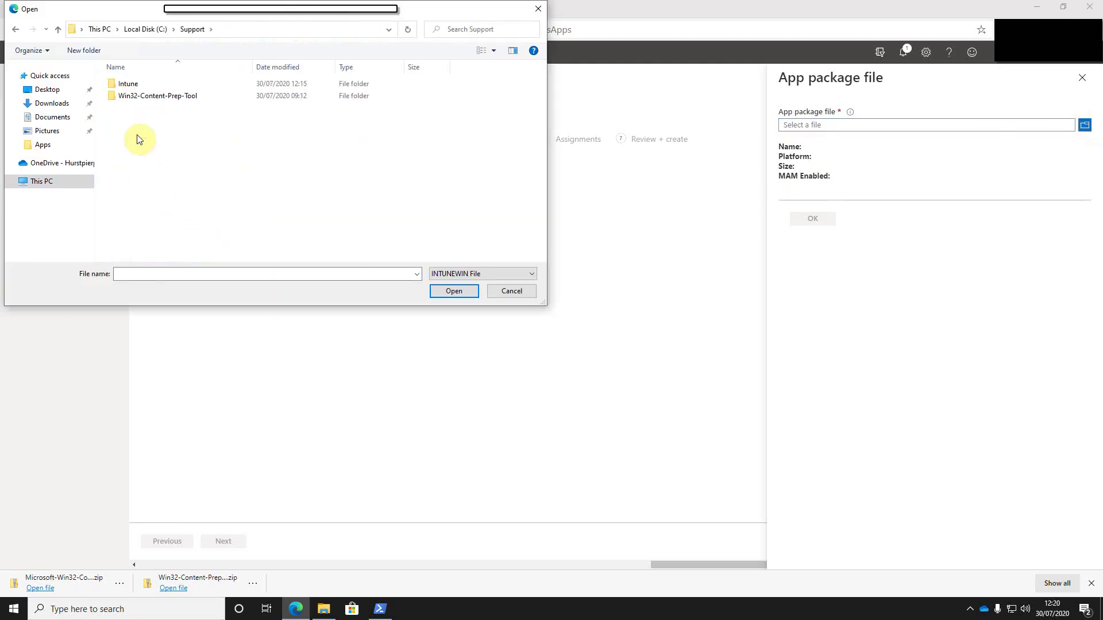
pyautogui.doubleClick(130, 85)
pyautogui.doubleClick(144, 84)
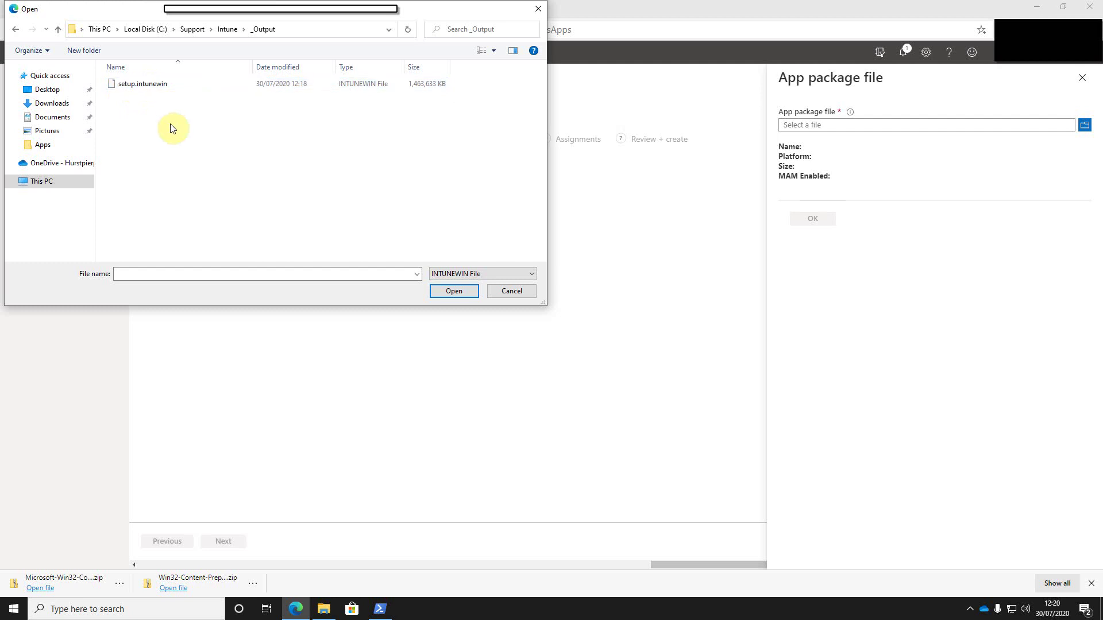
pyautogui.click(140, 87)
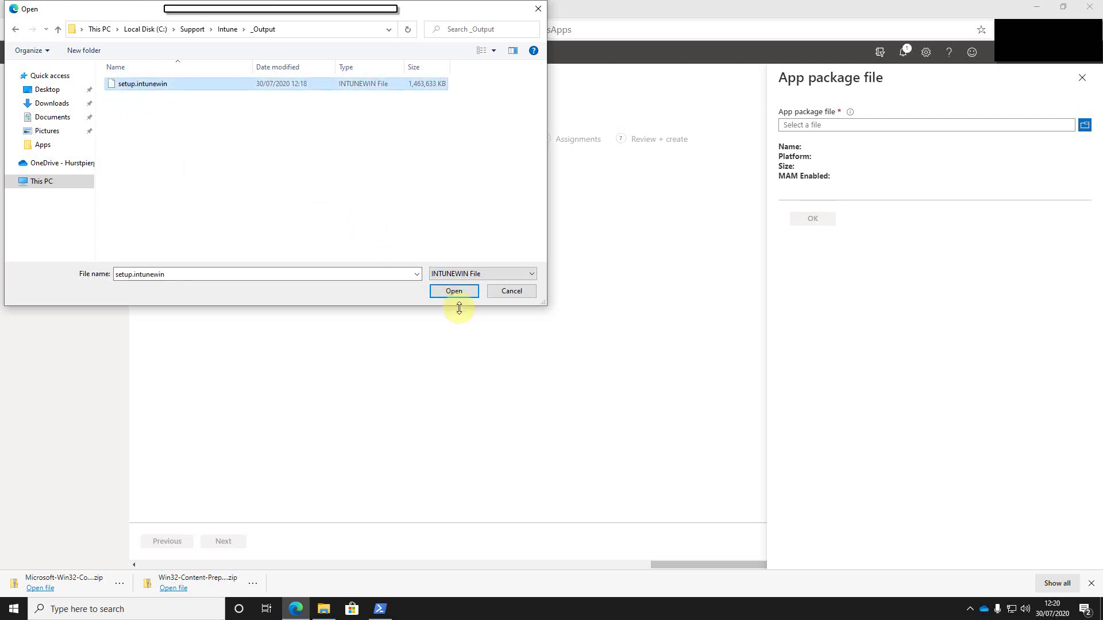
pyautogui.click(454, 291)
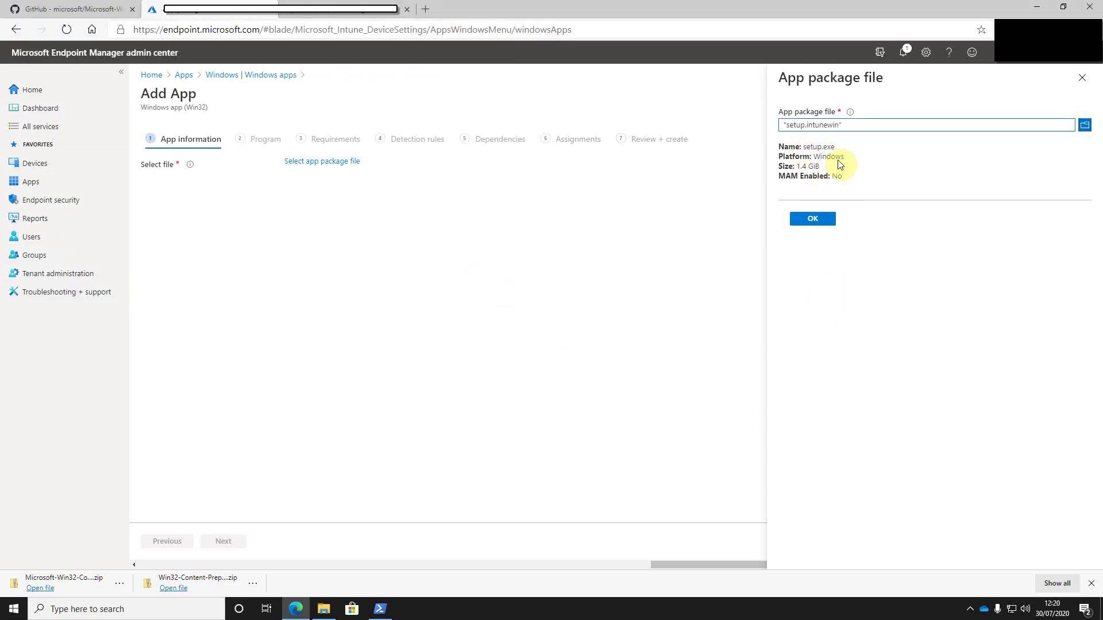
pyautogui.click(818, 220)
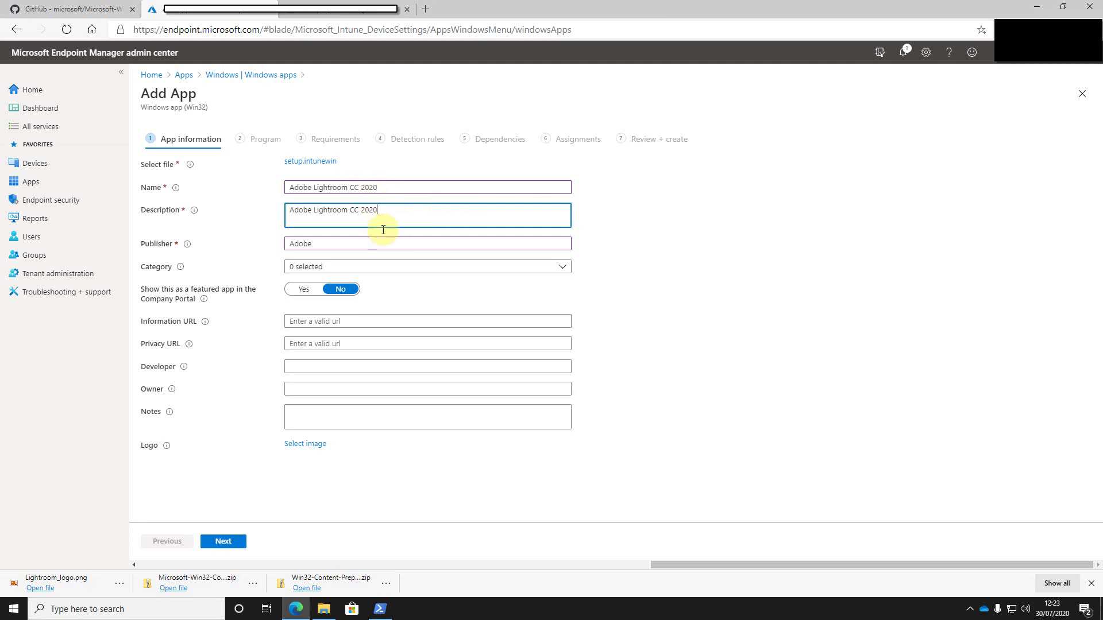
# Set the app's logo to Lightroom_logo.png from the Intune\Apps\Adobe folder and continue to the Program settings
pyautogui.click(367, 244)
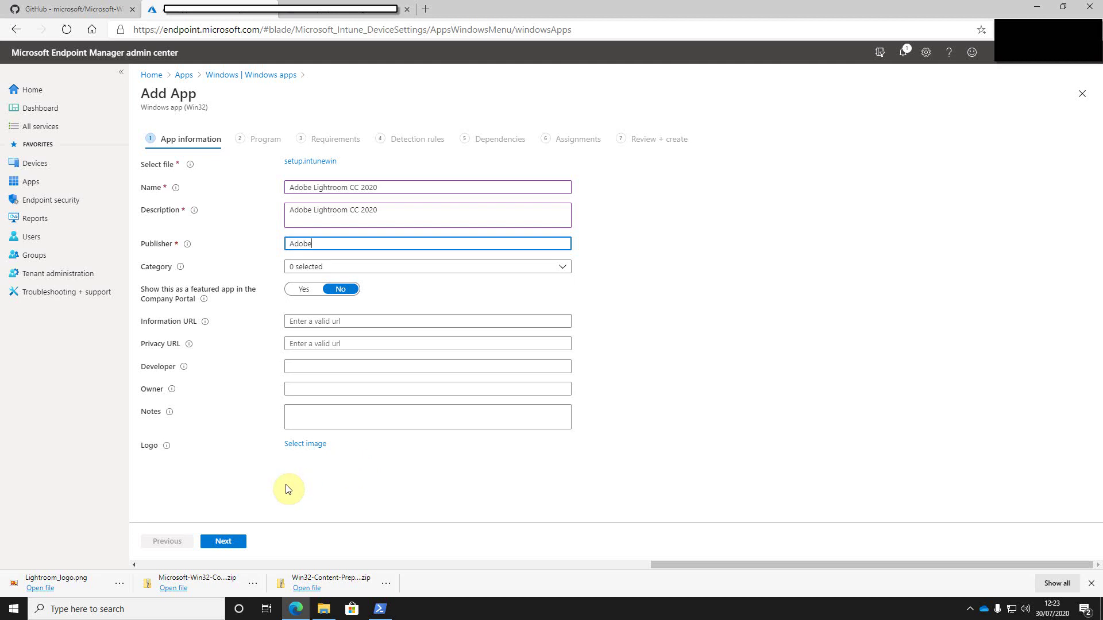
pyautogui.click(305, 445)
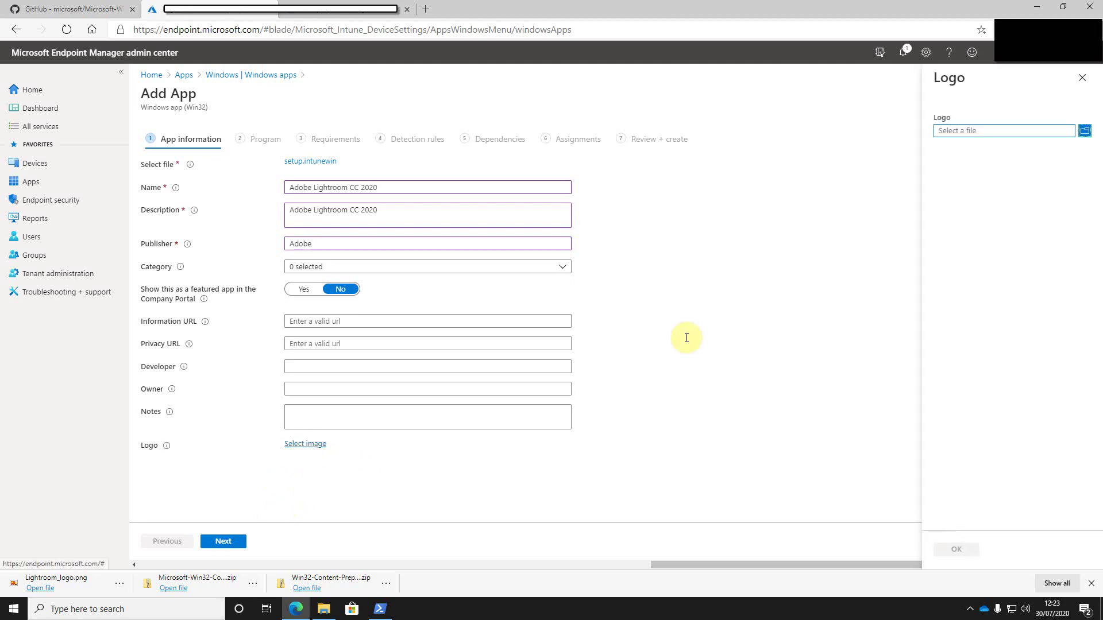
pyautogui.click(1086, 132)
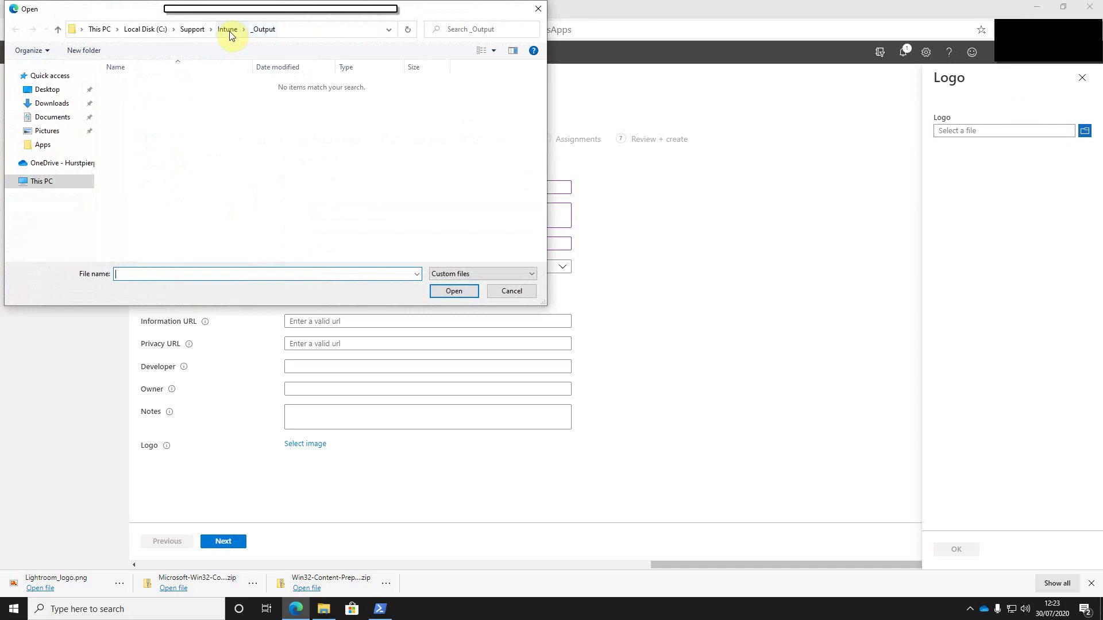
pyautogui.click(230, 31)
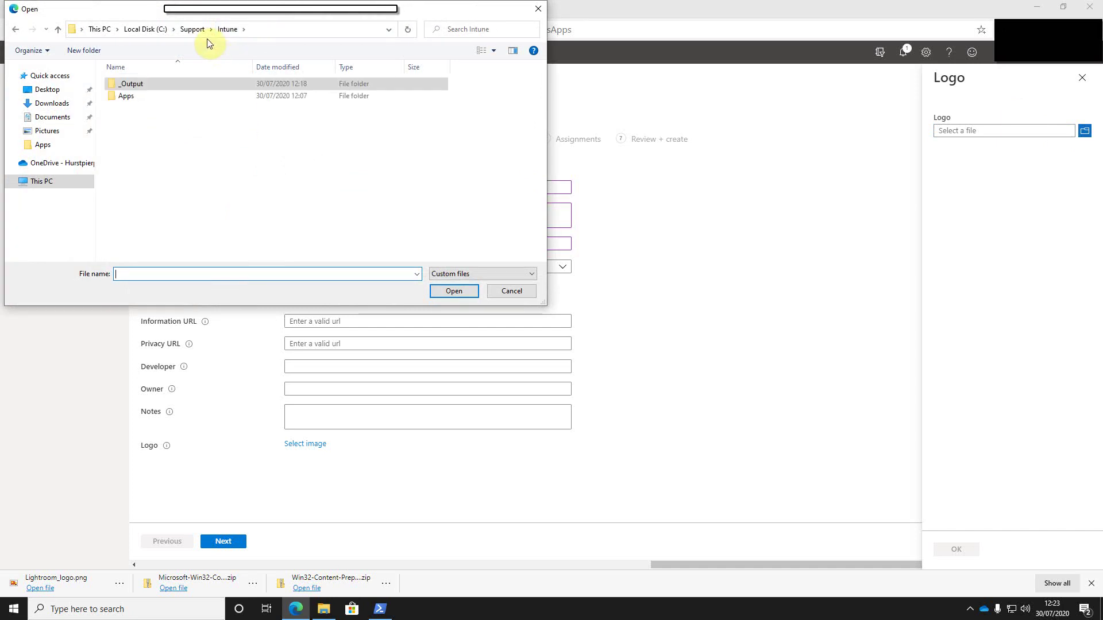
pyautogui.doubleClick(118, 96)
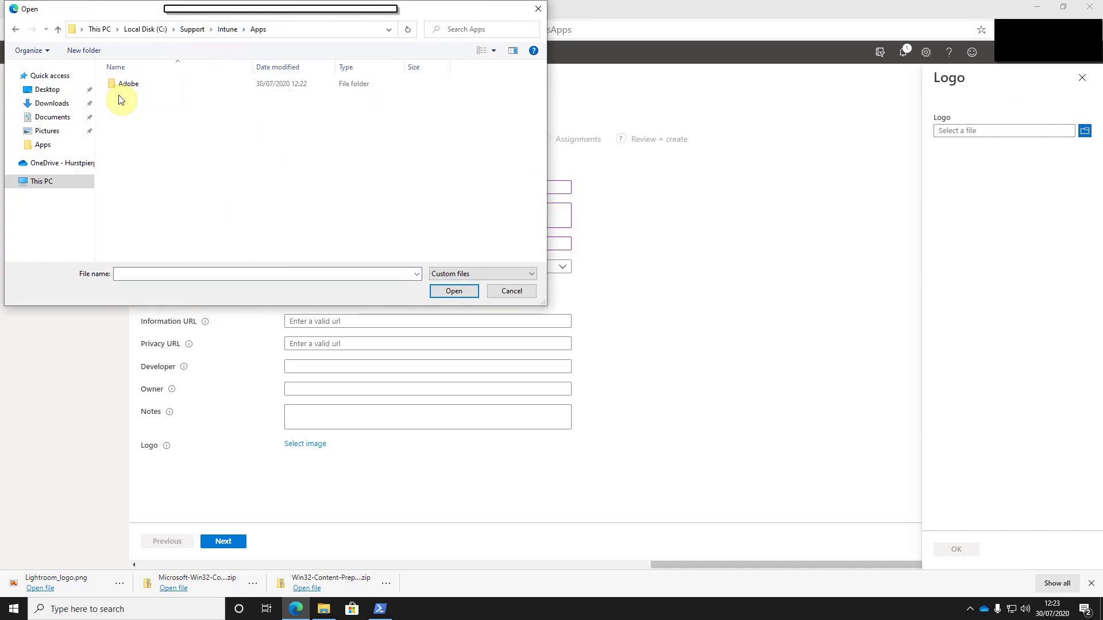
pyautogui.doubleClick(127, 86)
pyautogui.click(198, 95)
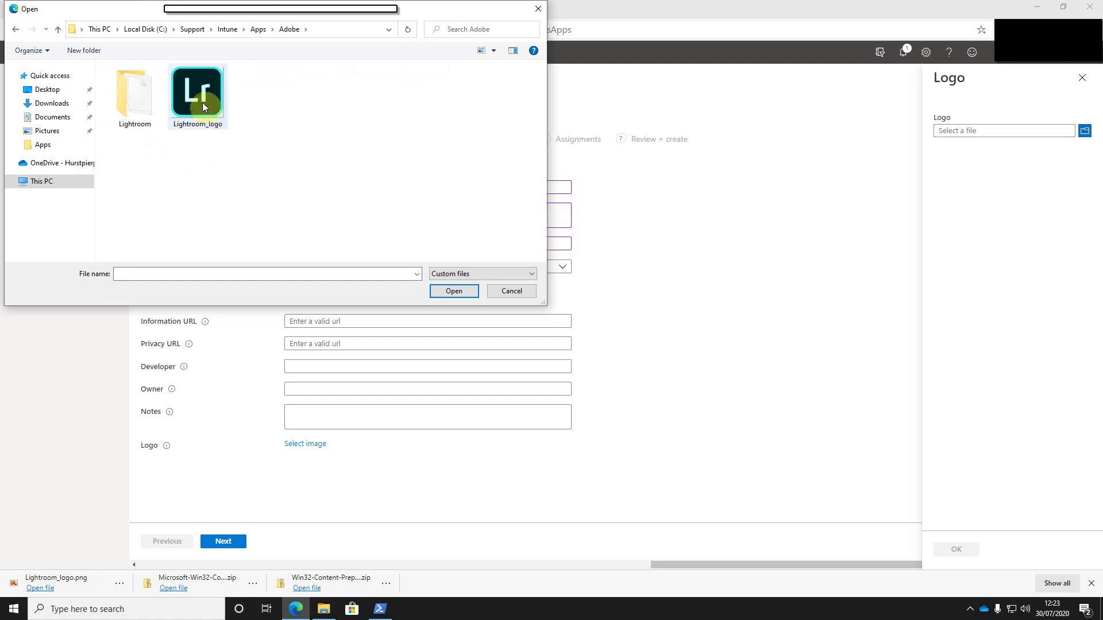
pyautogui.click(453, 290)
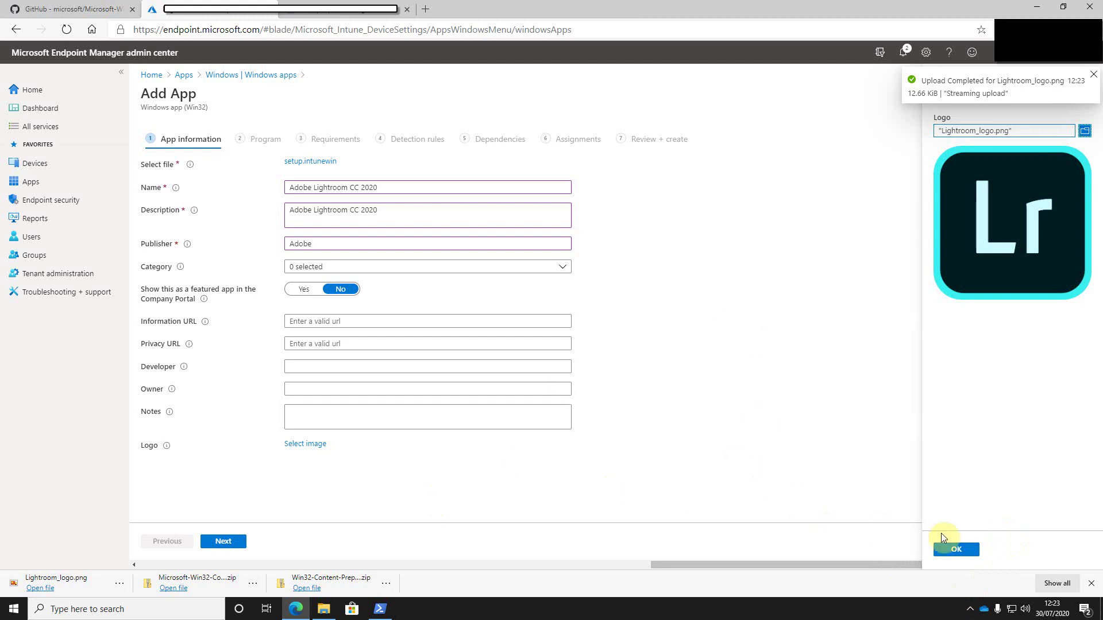
pyautogui.click(956, 550)
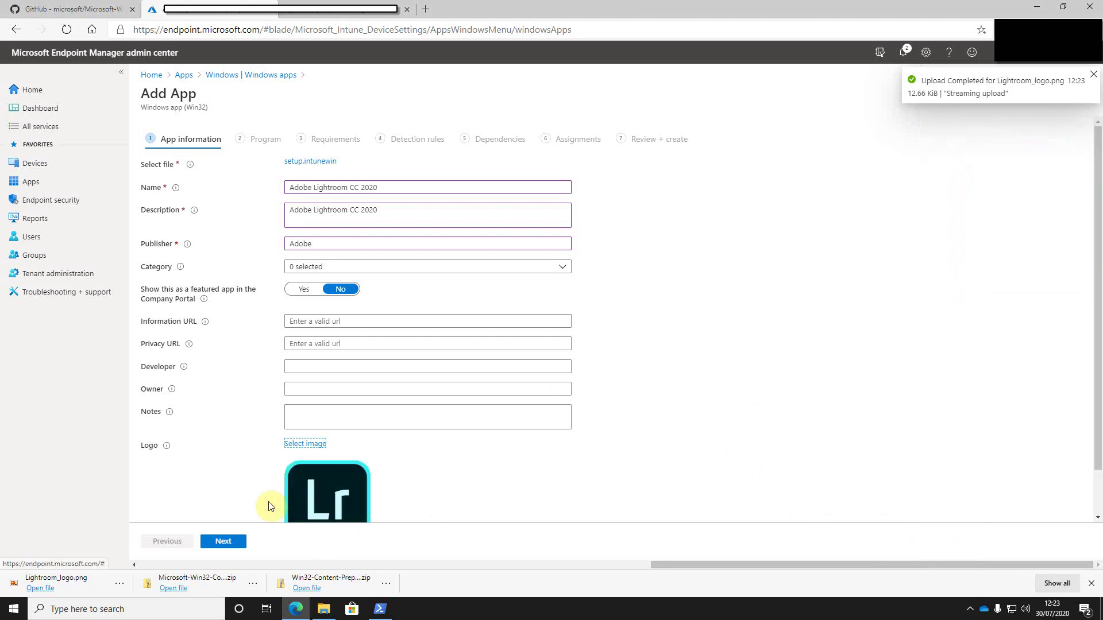
pyautogui.scroll(-1, 310, 497)
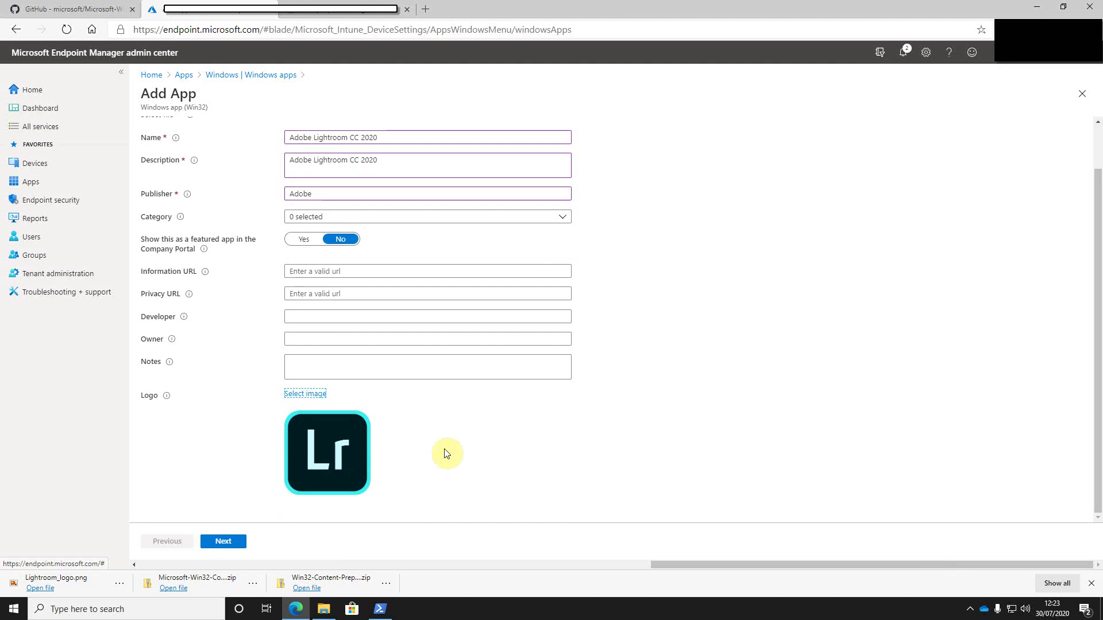
pyautogui.scroll(1, 336, 427)
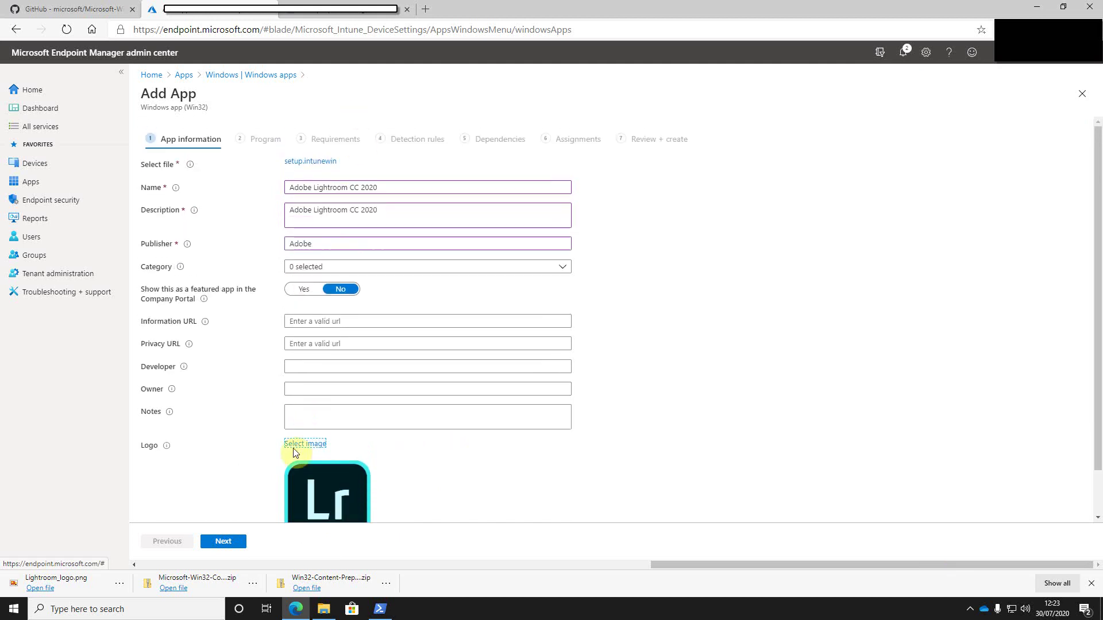
pyautogui.click(233, 547)
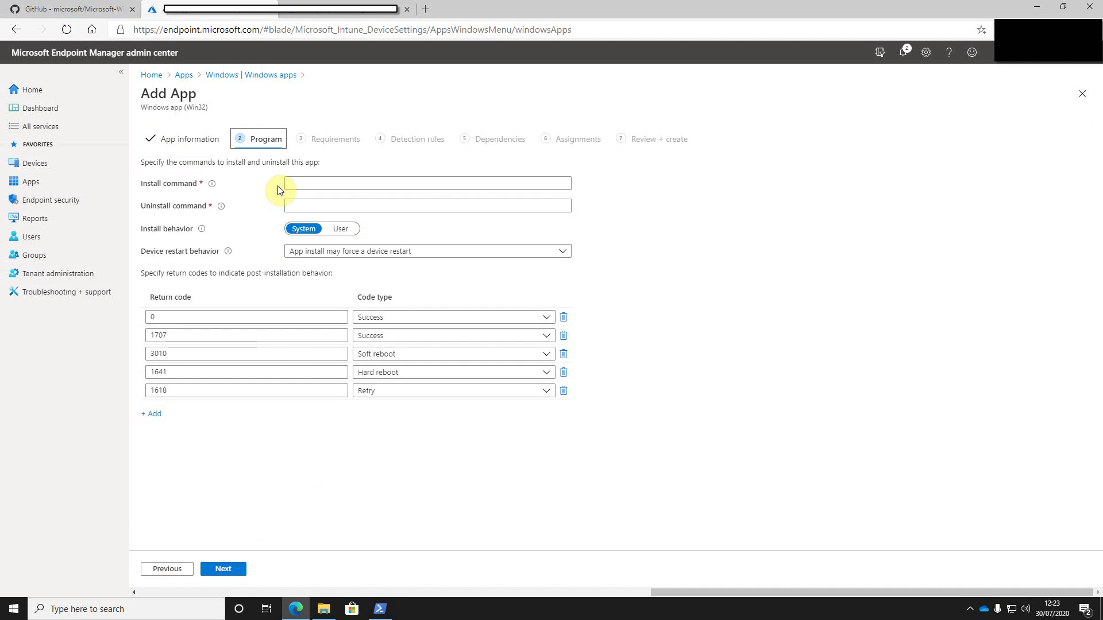
# Switch to File Explorer and open the Apps\Adobe\Lightroom\Build folder, keeping the empty install command field in view
pyautogui.click(310, 183)
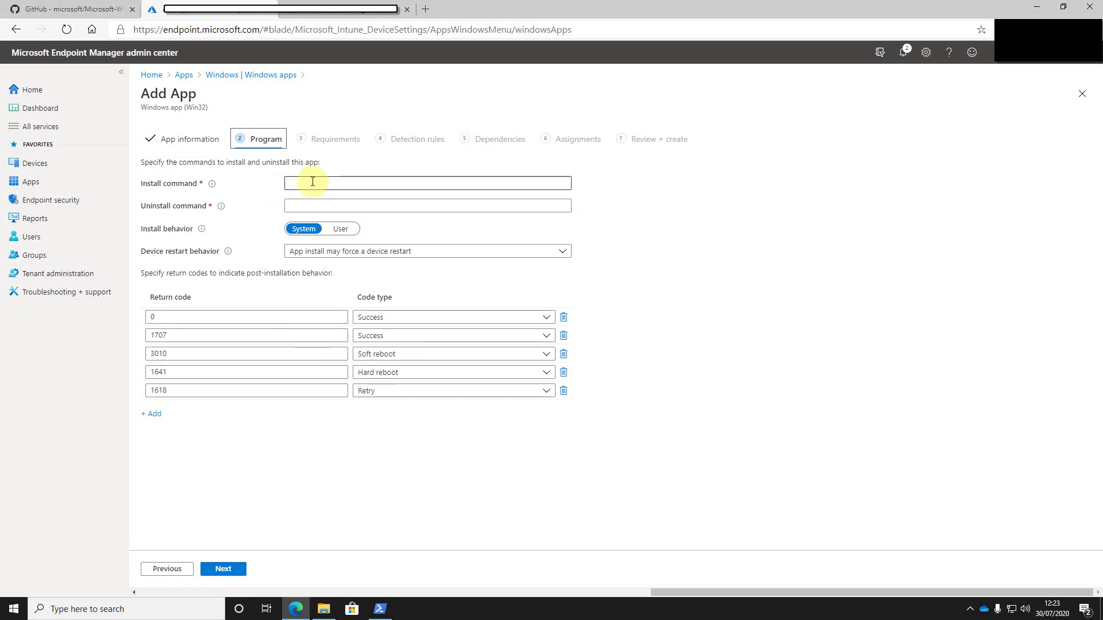
pyautogui.click(312, 181)
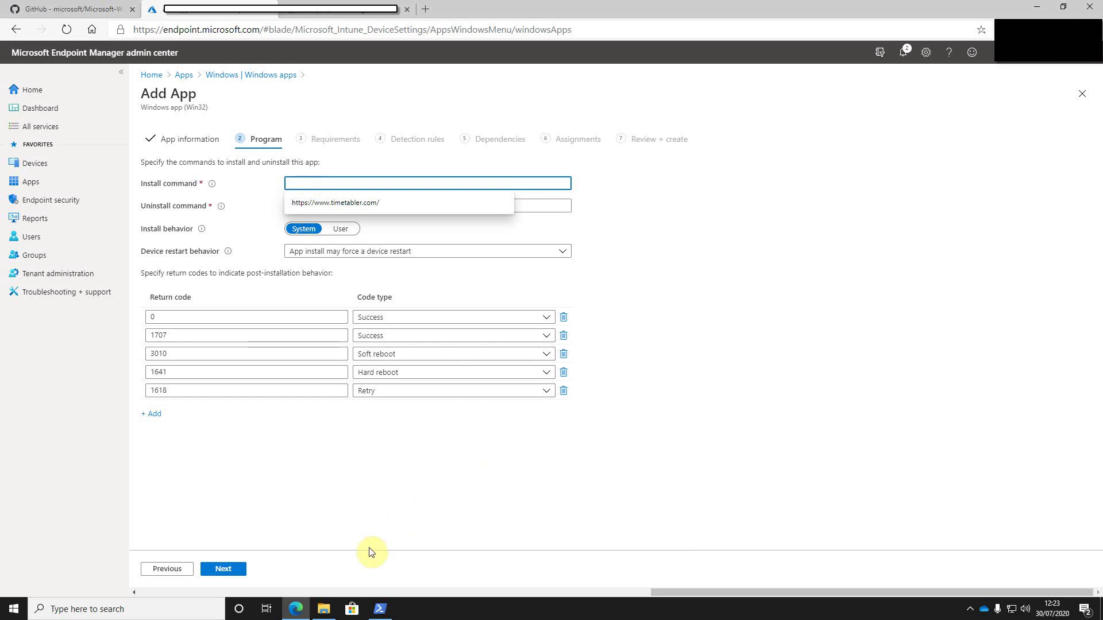
pyautogui.click(324, 609)
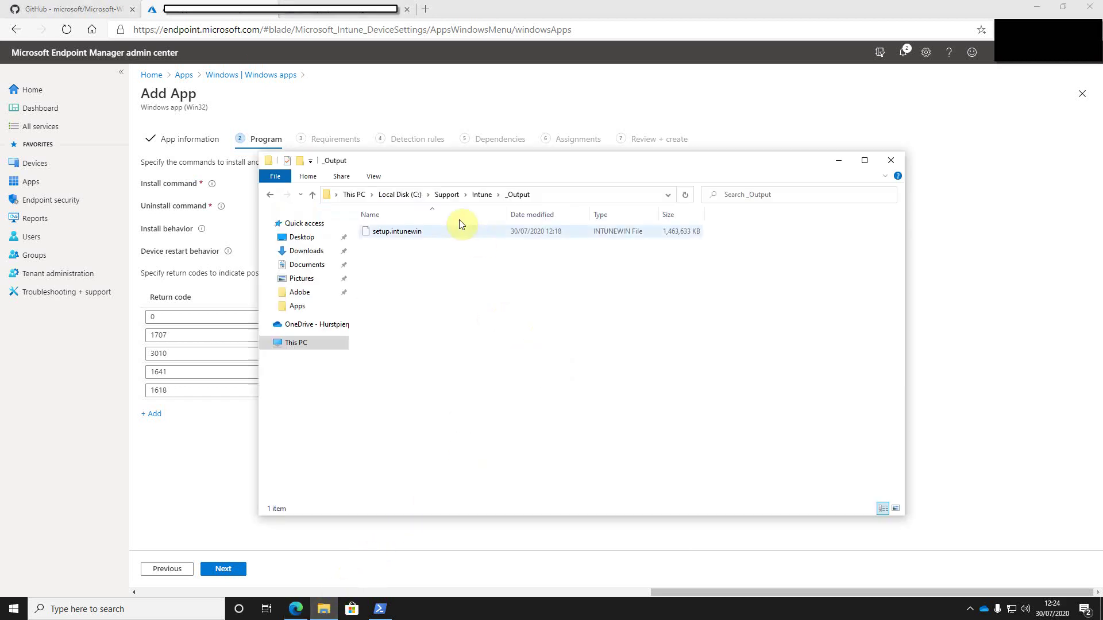
pyautogui.click(481, 195)
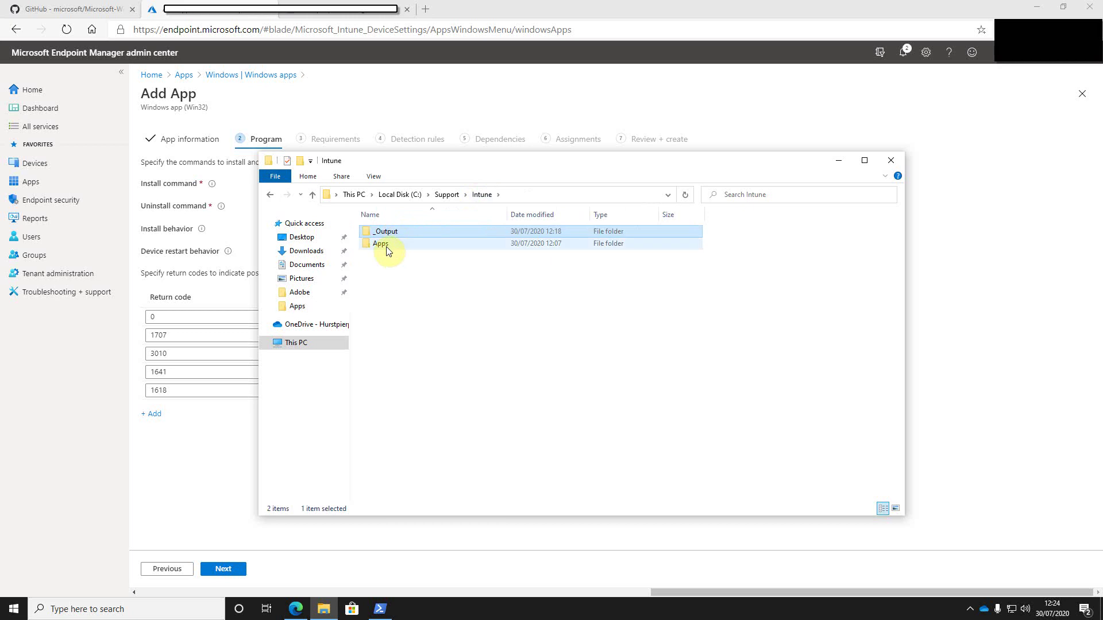
pyautogui.doubleClick(387, 245)
pyautogui.doubleClick(387, 233)
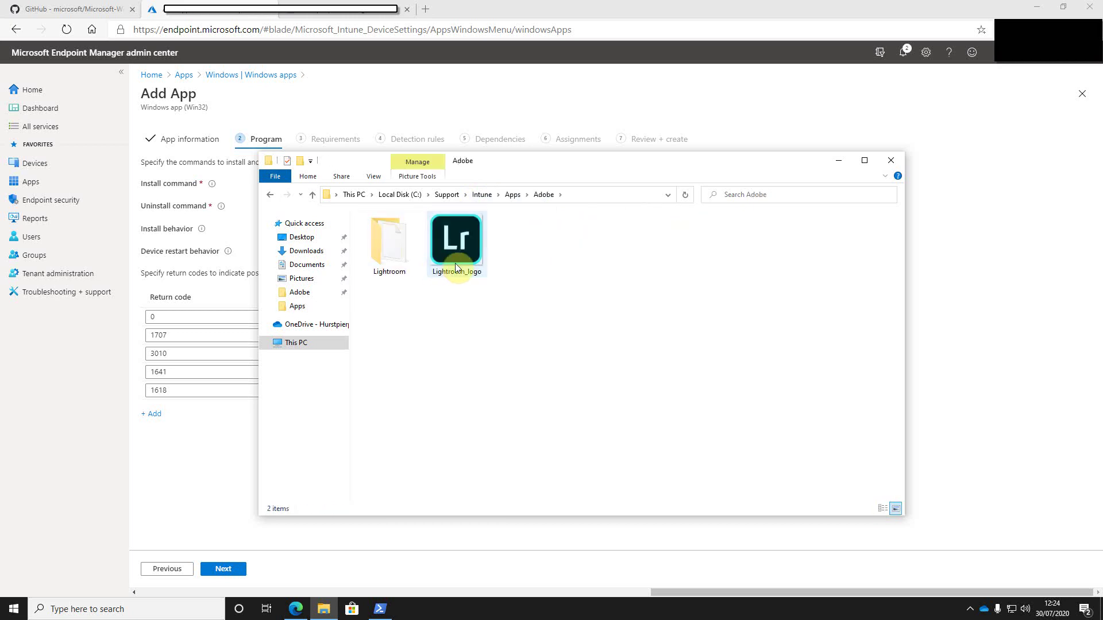
pyautogui.doubleClick(388, 239)
pyautogui.doubleClick(381, 232)
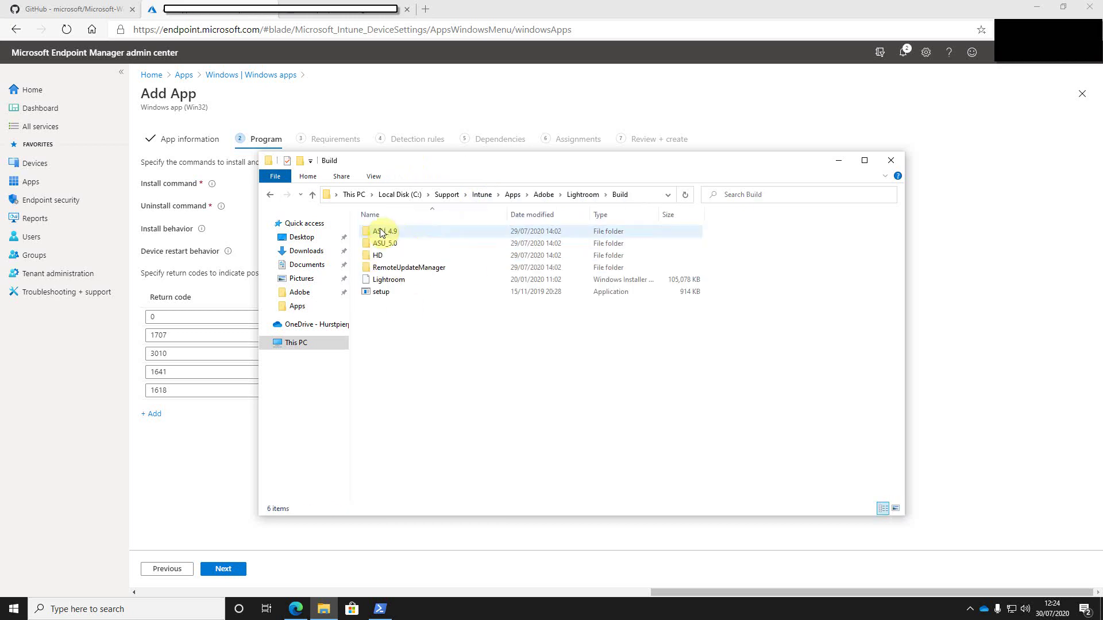
pyautogui.moveTo(387, 164); pyautogui.dragTo(419, 226)
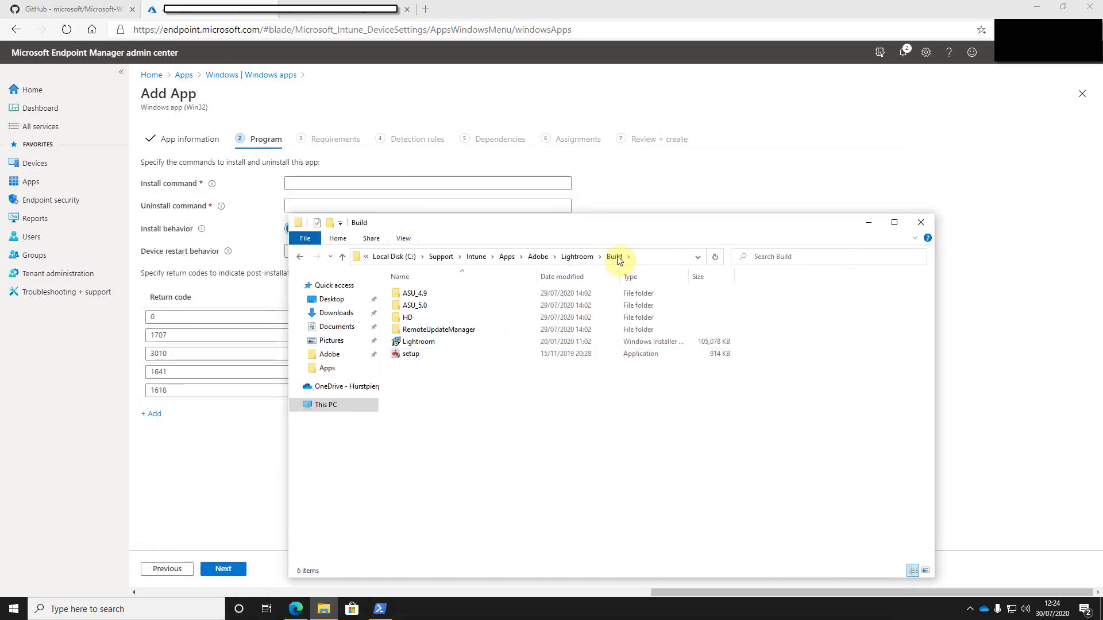
# Extend the Build folder's path in File Explorer with setup.exe and move the Build\setup.exe part into the app's install command
pyautogui.click(643, 256)
pyautogui.write('\\')
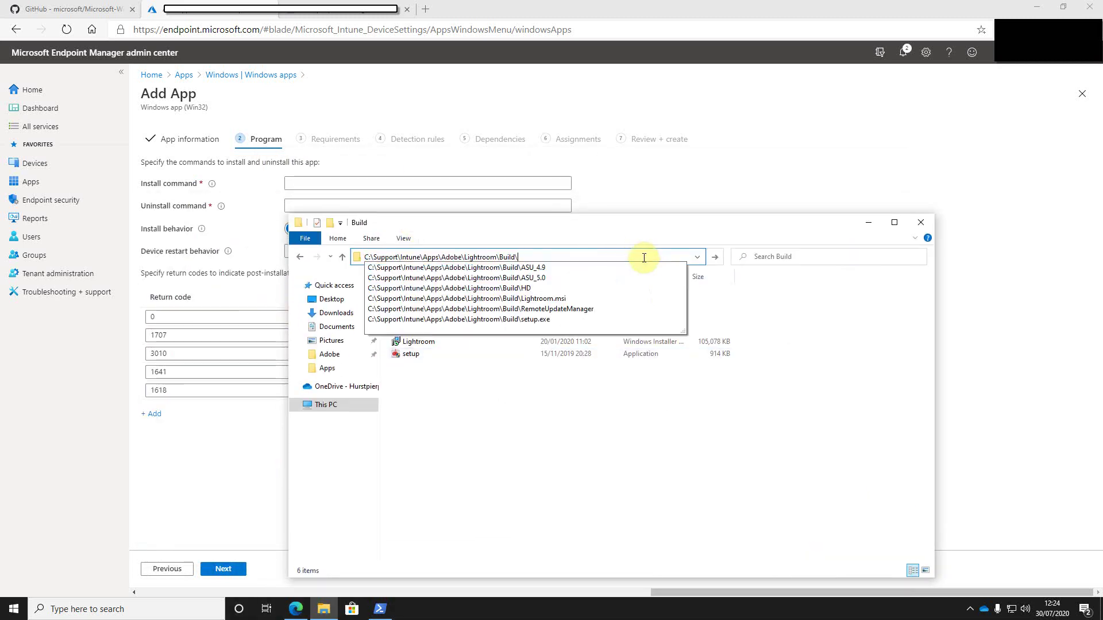
pyautogui.write('setupo')
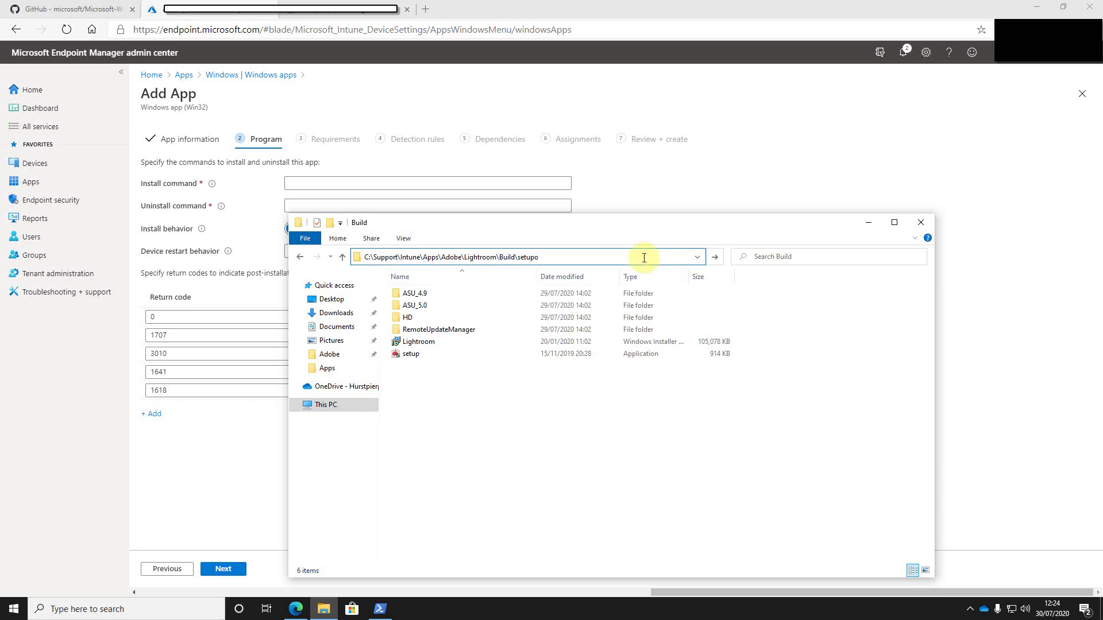
pyautogui.press('BackSpace')
pyautogui.write('.exe')
pyautogui.press('Down')
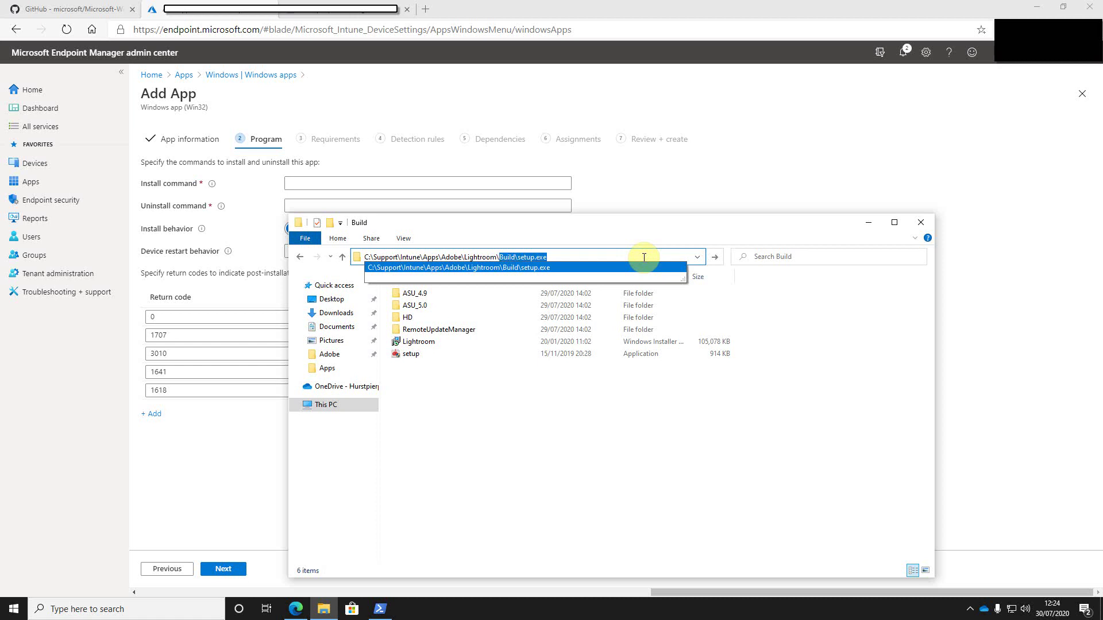
pyautogui.press('BackSpace')
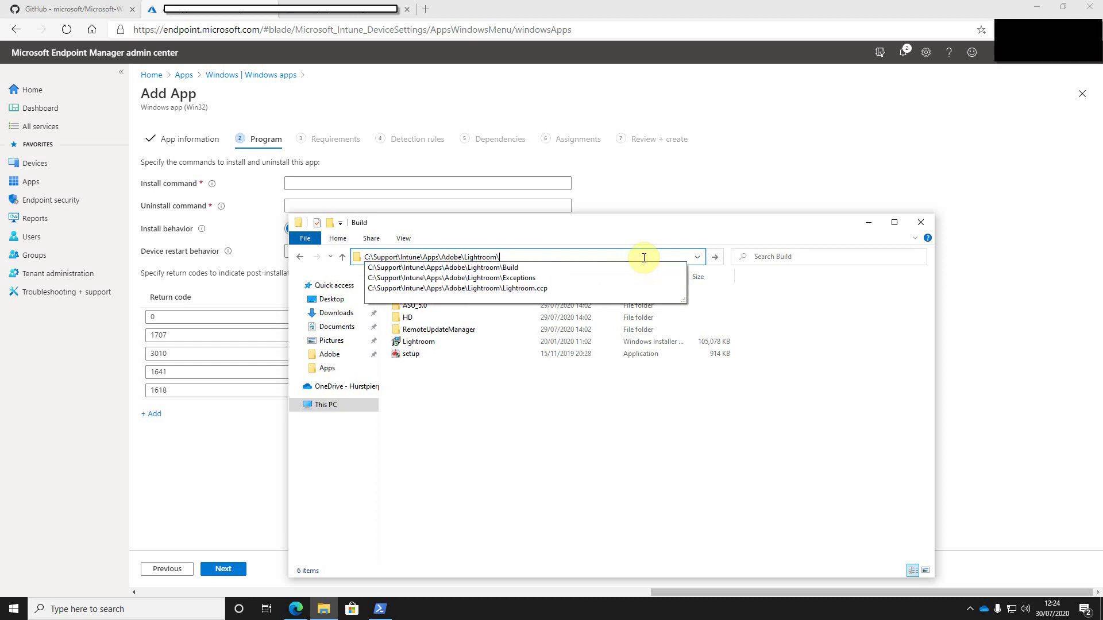
pyautogui.click(388, 185)
pyautogui.write('Build\\setup.exe')
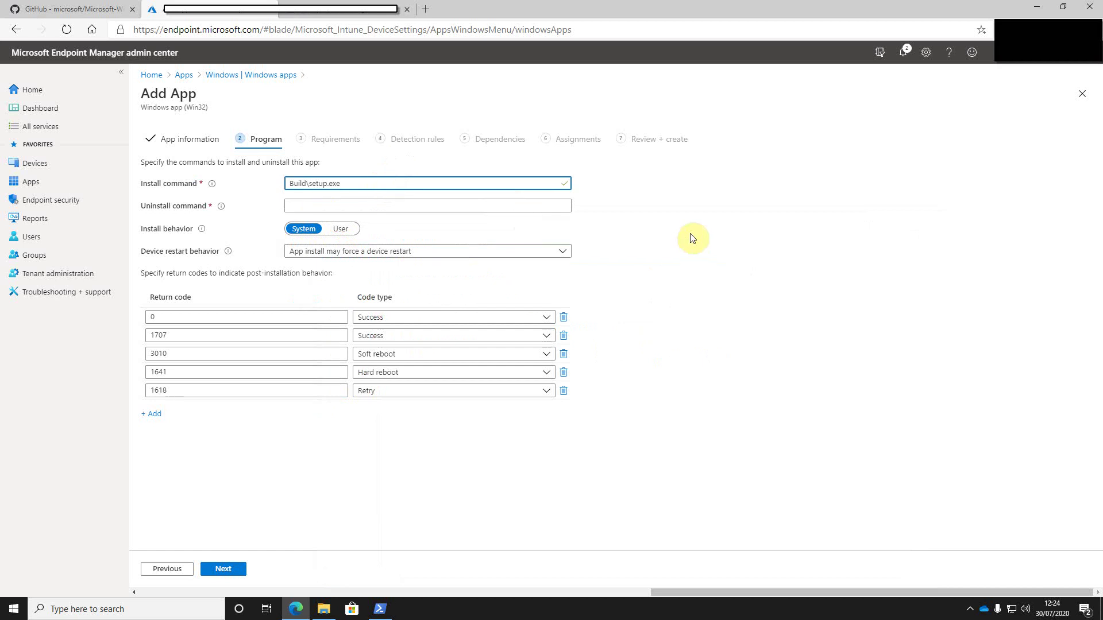
# Make the uninstall command ready for entry and open Registry Editor (regedit)
pyautogui.click(324, 207)
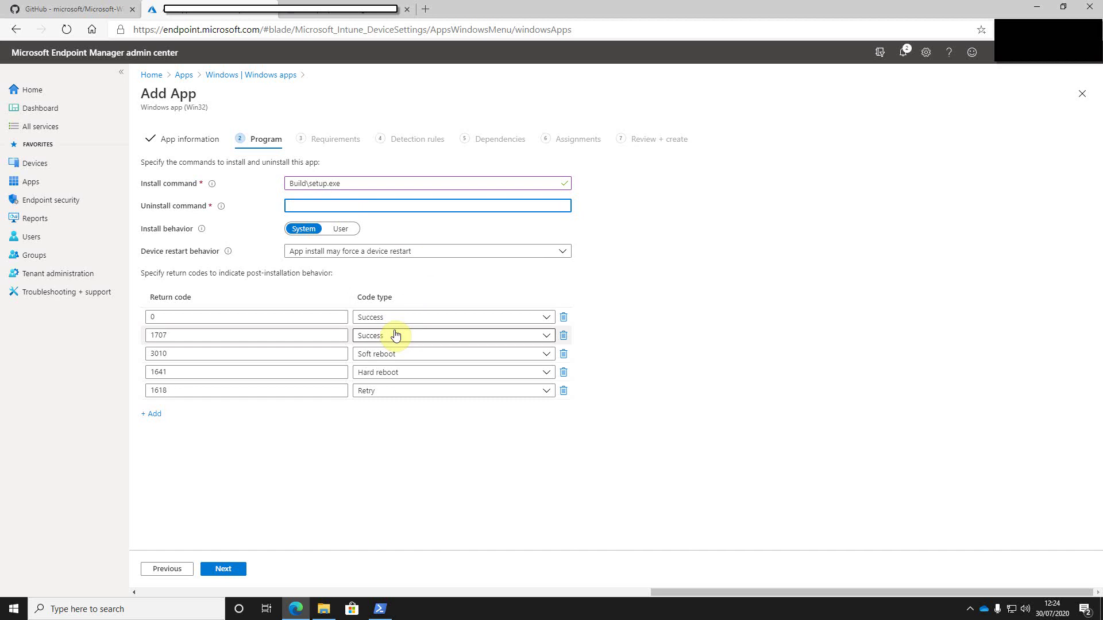
pyautogui.press('super+r')
pyautogui.write('reg')
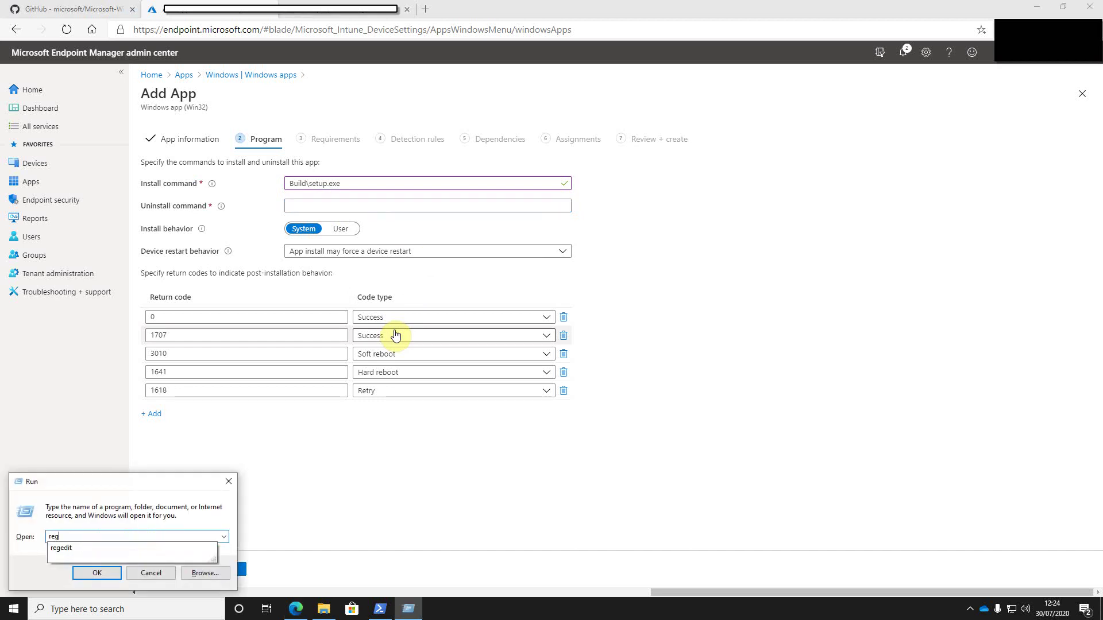
pyautogui.press('Down')
pyautogui.press('Return')
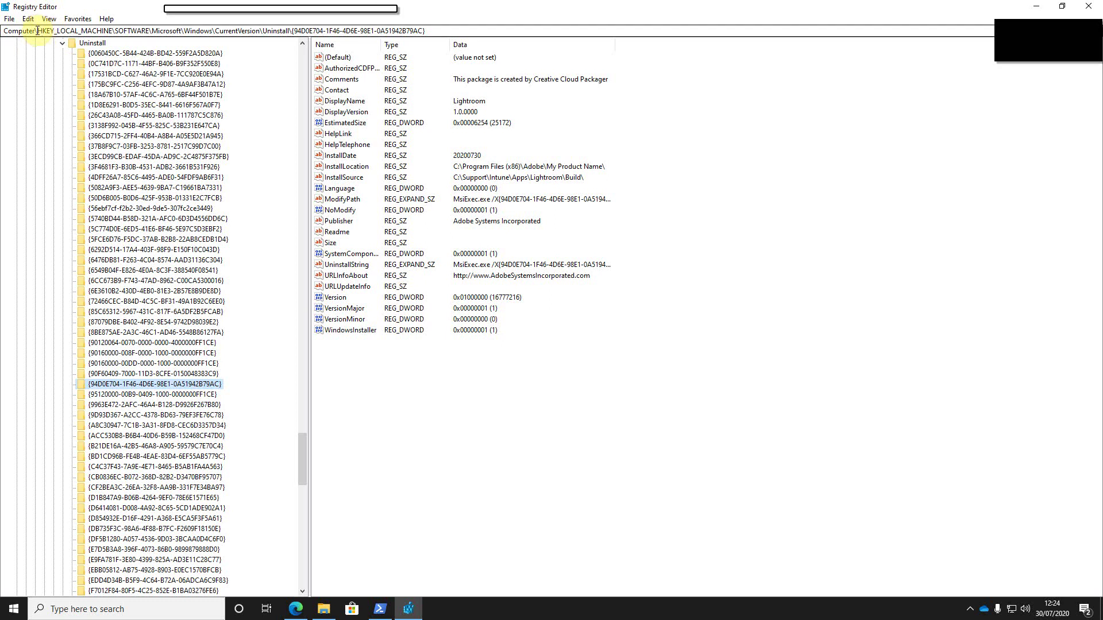
# Examine the product keys under HKEY_LOCAL_MACHINE\SOFTWARE\Microsoft\Windows\CurrentVersion\Uninstall and show the values of the Lightroom key
pyautogui.moveTo(37, 31); pyautogui.dragTo(290, 31)
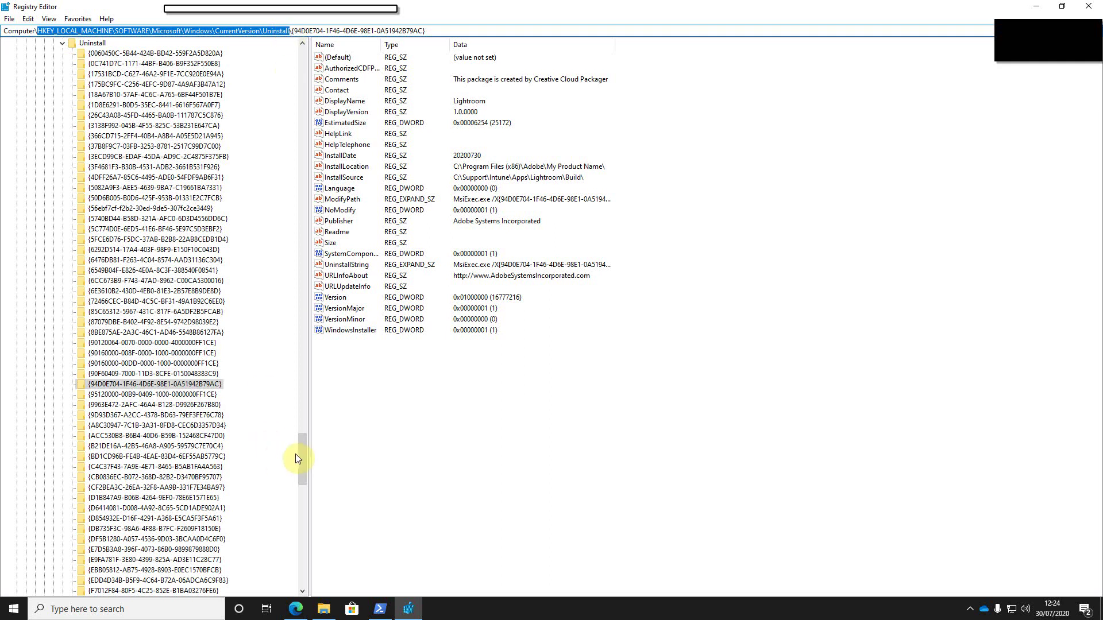
pyautogui.scroll(9, 308, 429)
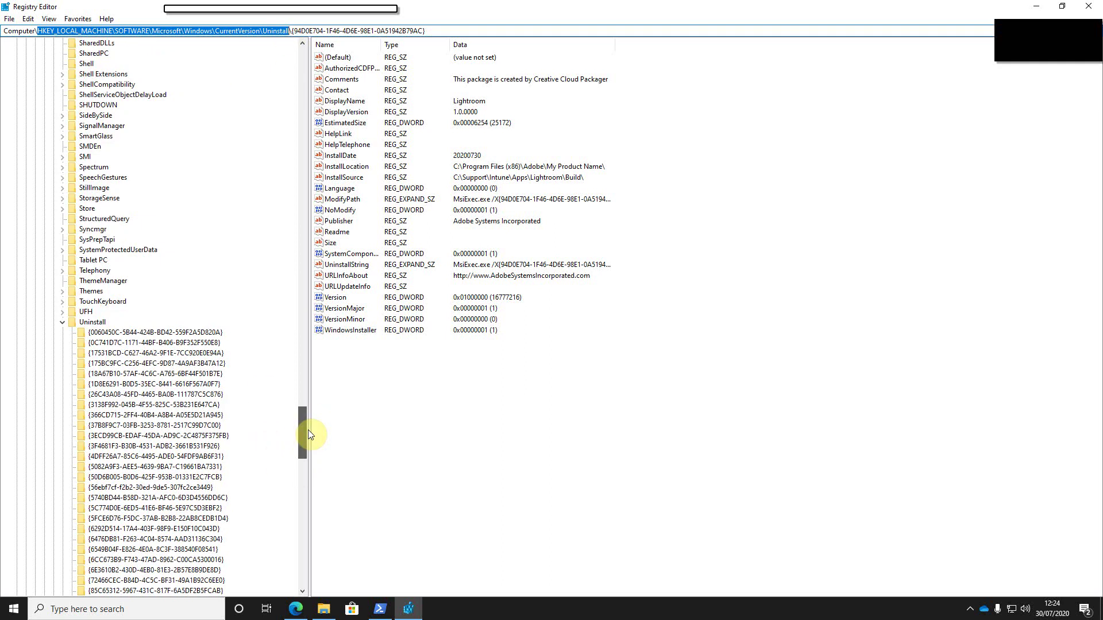
pyautogui.scroll(-1, 308, 430)
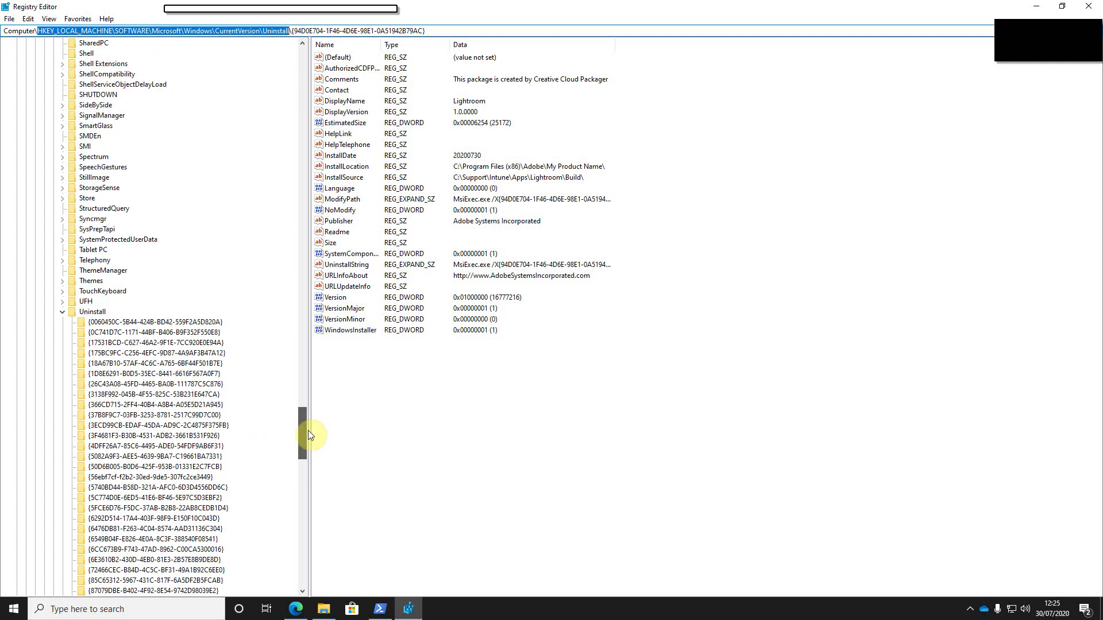
pyautogui.moveTo(308, 430); pyautogui.dragTo(305, 439)
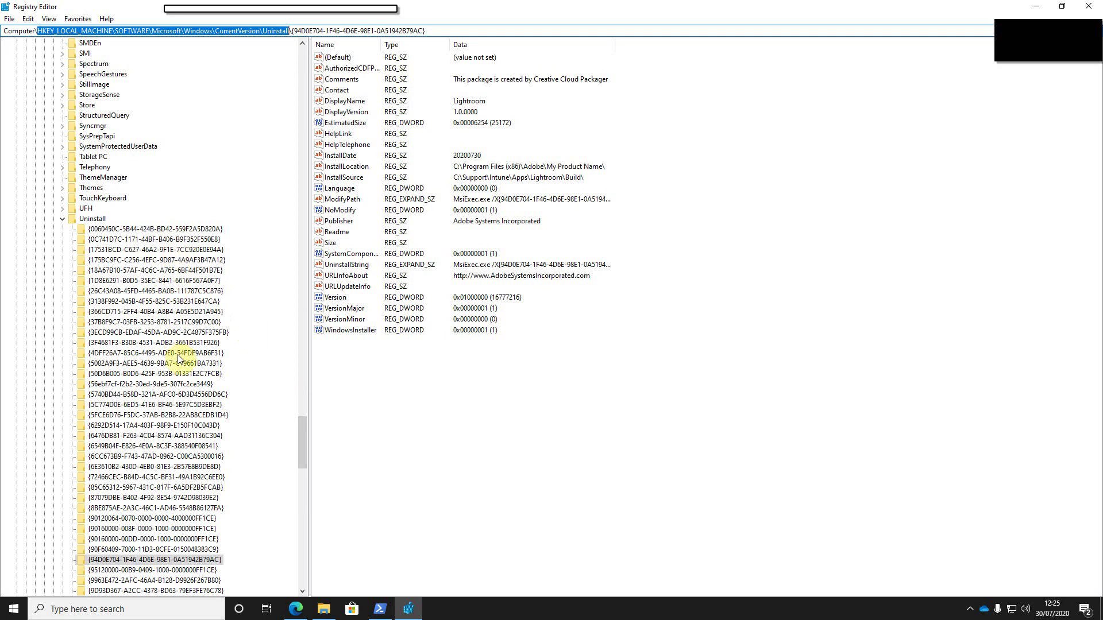
pyautogui.click(179, 550)
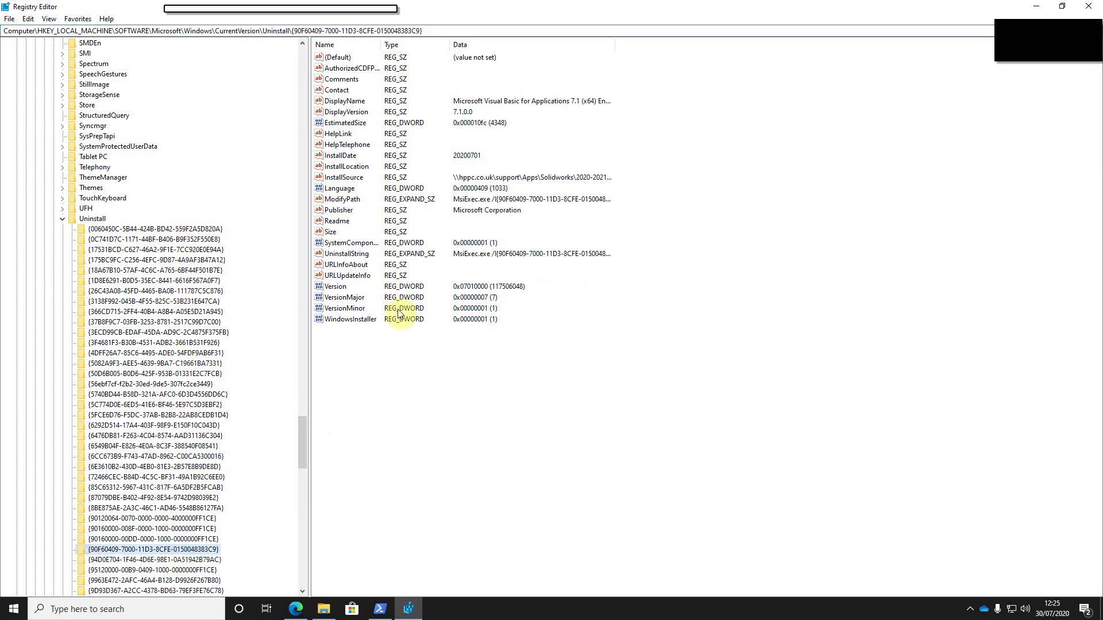
pyautogui.click(196, 560)
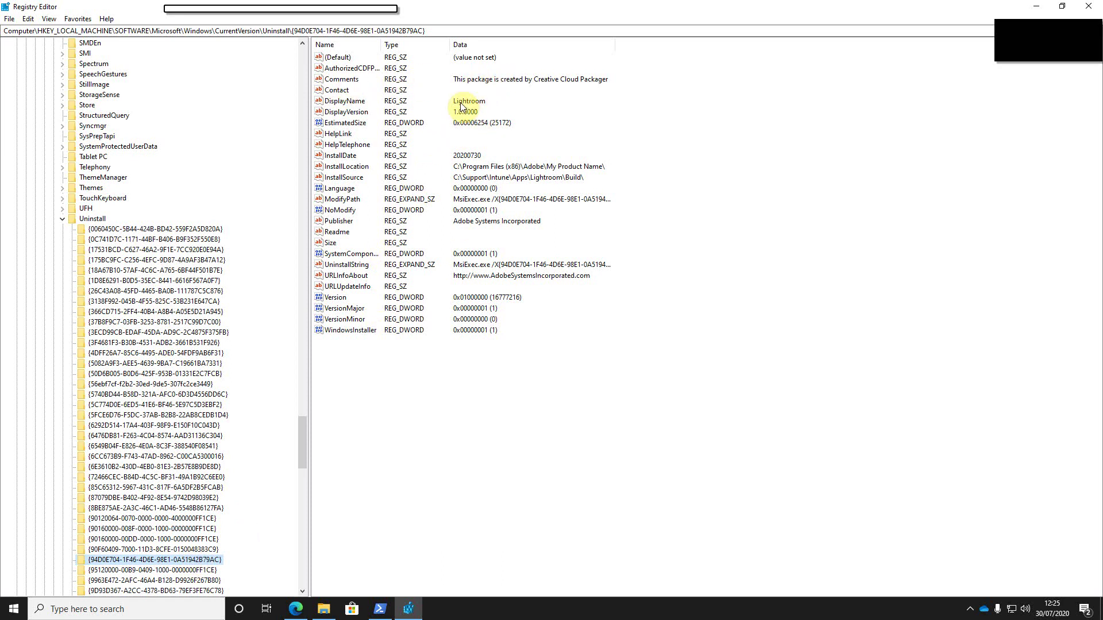
# Copy the Lightroom key's UninstallString, MsiExec.exe /X{94D0E704-1F46-4D6E-98E1-0A51942B79AC}, into the app's uninstall command in Endpoint Manager
pyautogui.click(357, 269)
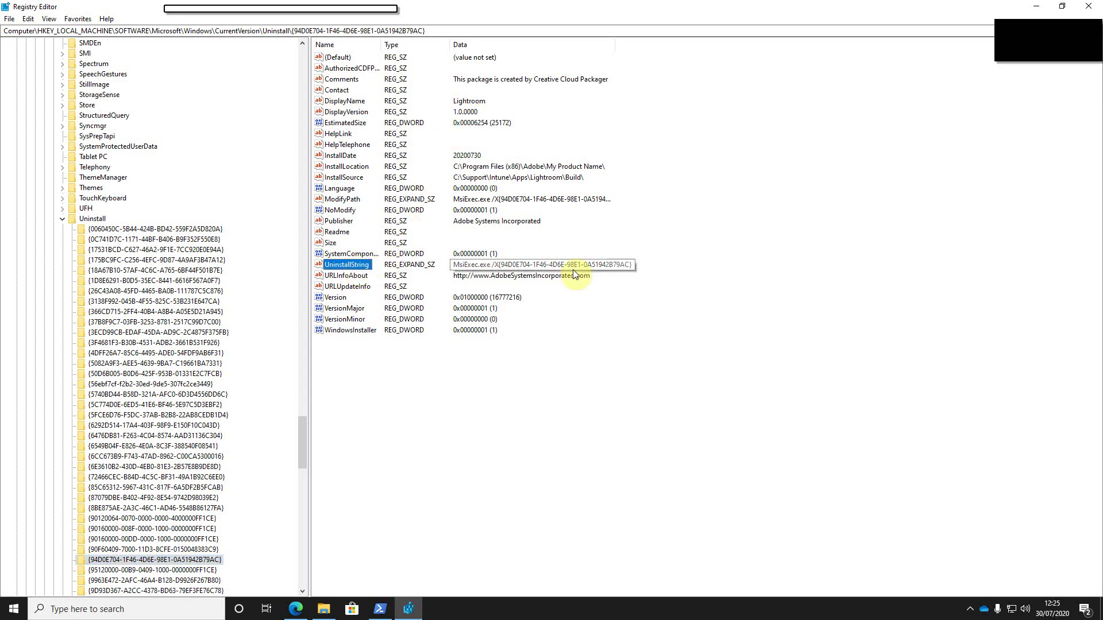
pyautogui.doubleClick(357, 268)
pyautogui.hotkey('ctrl', 'c')
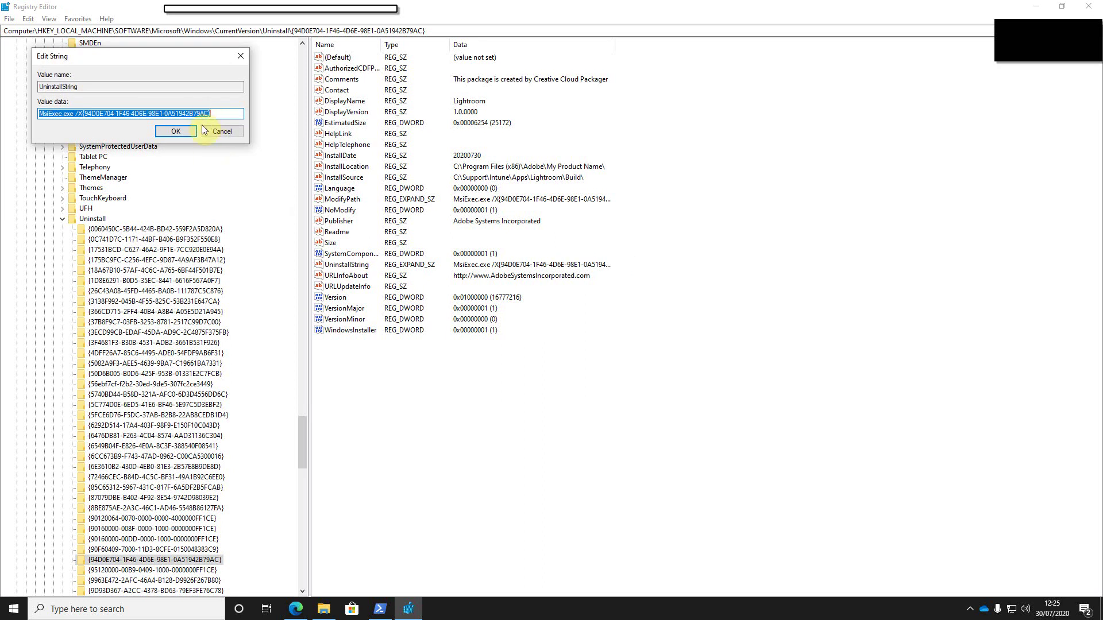
pyautogui.click(223, 133)
pyautogui.hotkey('alt', 'Tab')
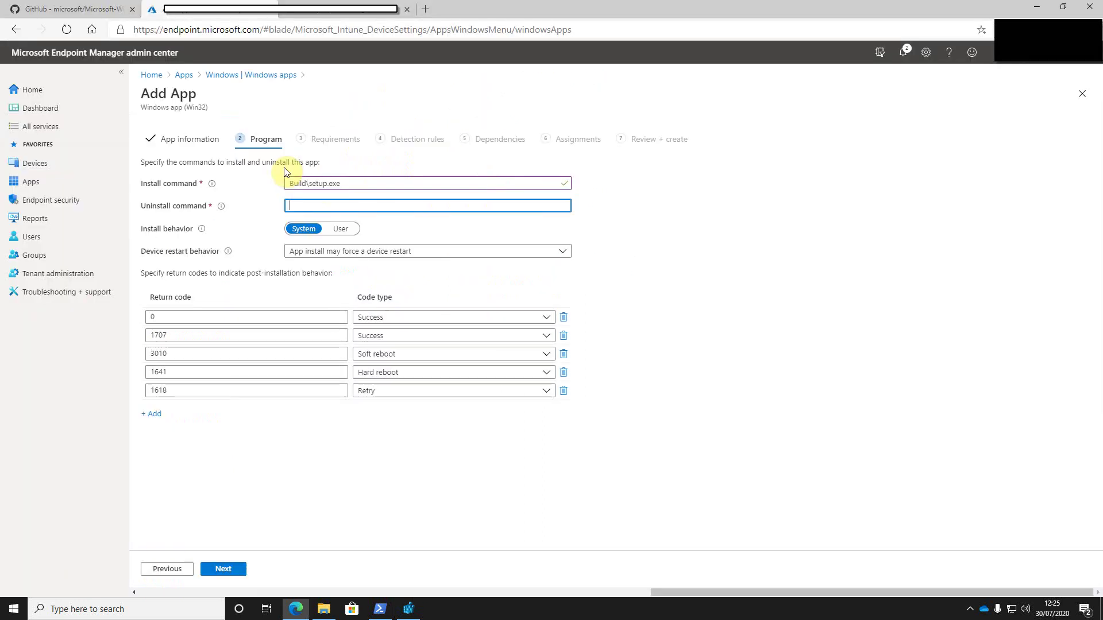
pyautogui.click(291, 205)
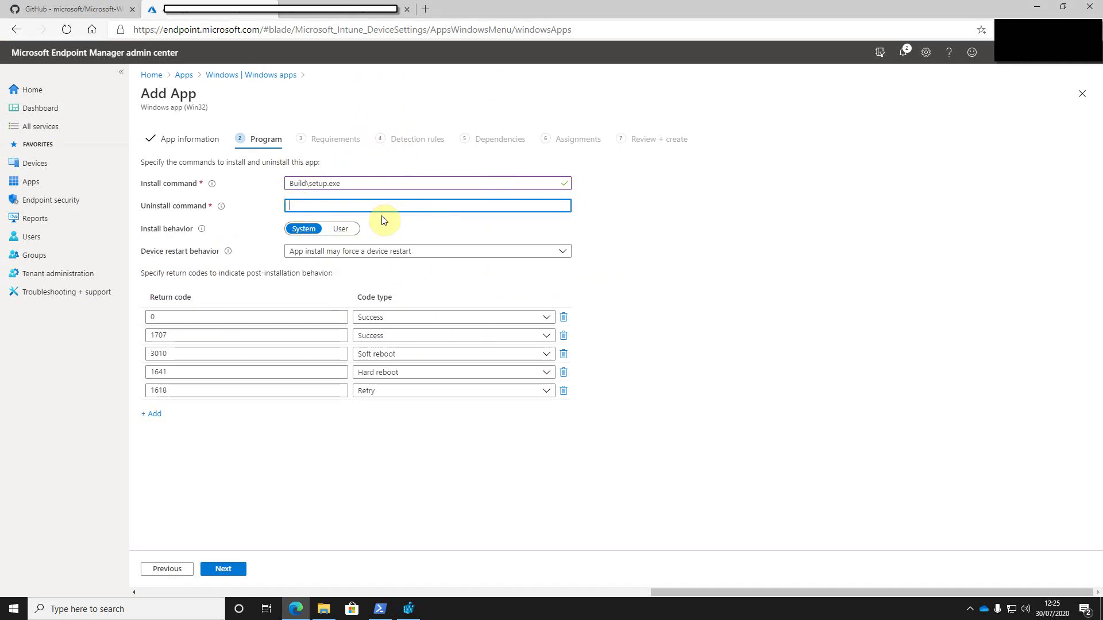
pyautogui.hotkey('ctrl', 'v')
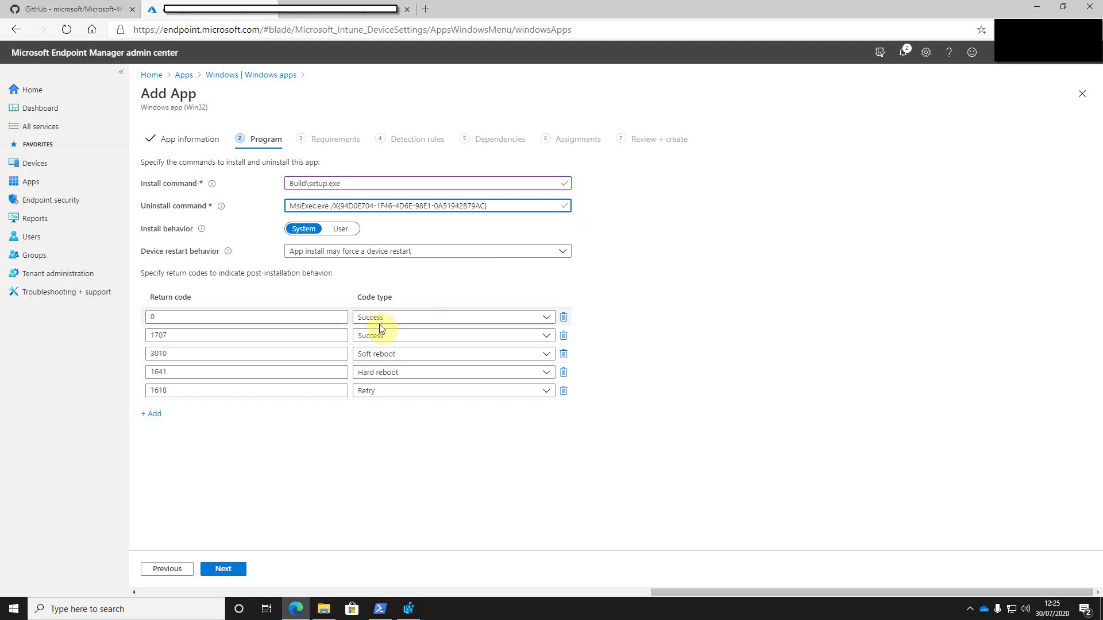
# Set the device restart behavior to No specific action and continue to the Requirements settings
pyautogui.click(423, 252)
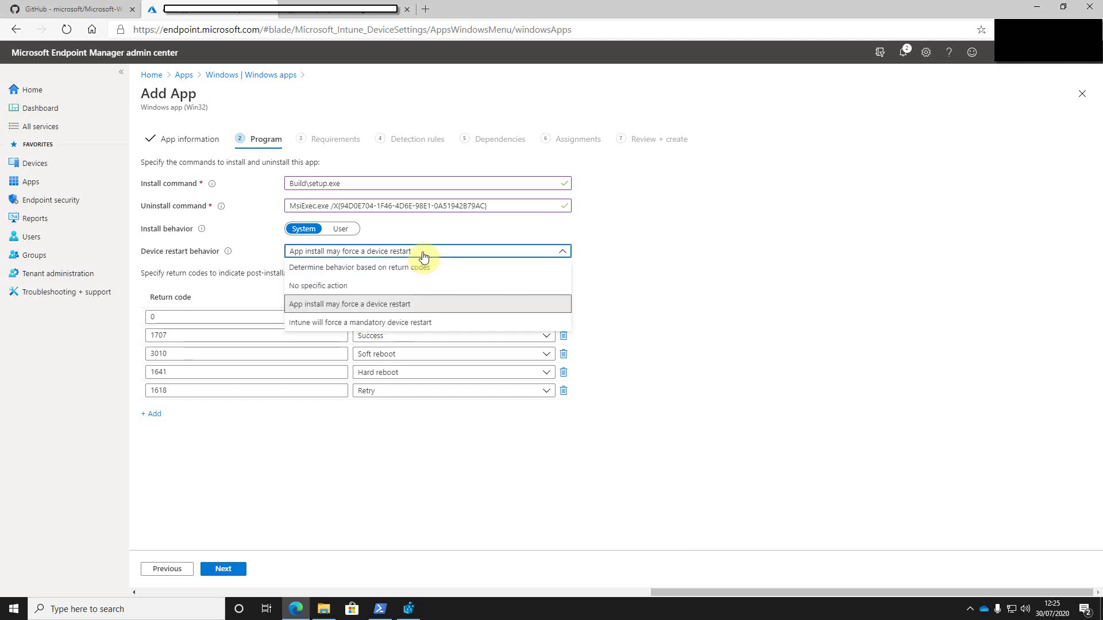
pyautogui.click(325, 287)
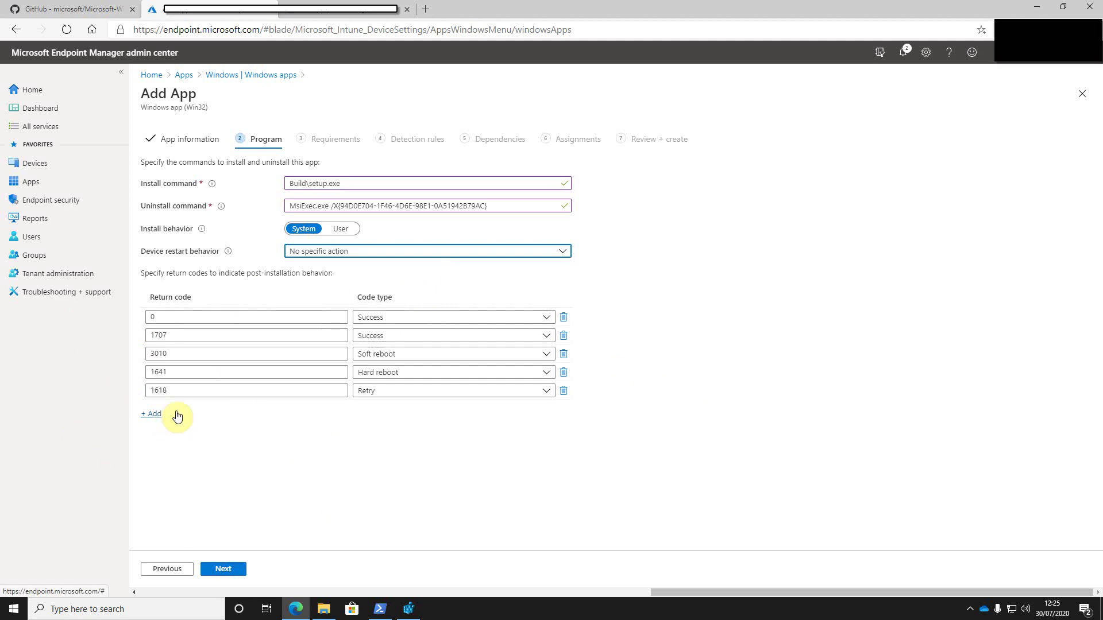
pyautogui.click(235, 569)
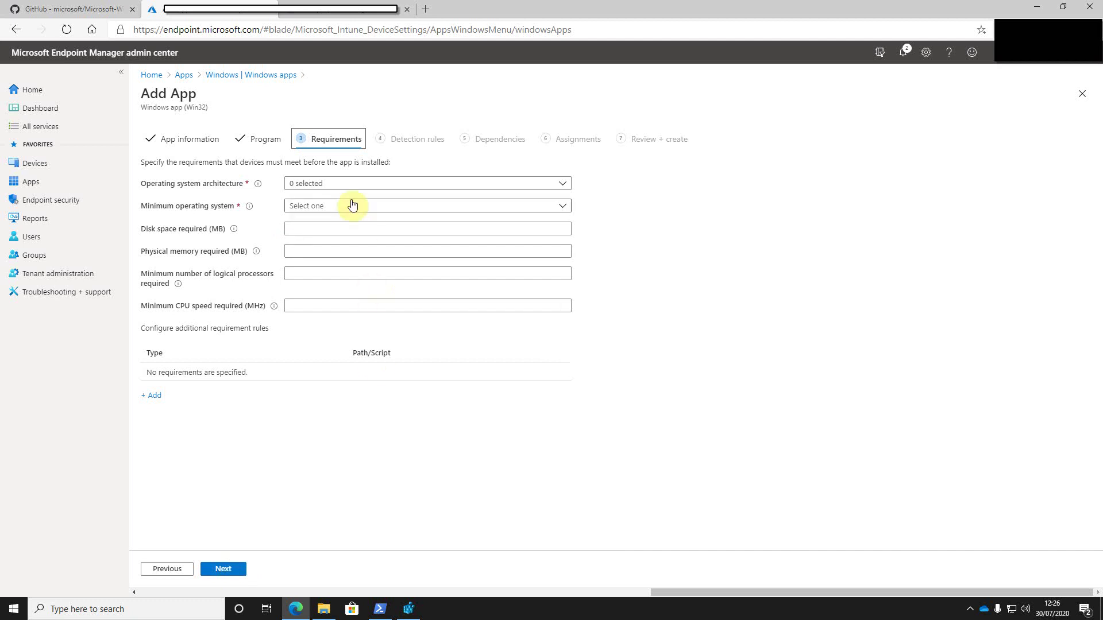
# Require 64-bit architecture and Windows 10 1607 as the minimum operating system, and continue to the Detection rules
pyautogui.click(345, 183)
pyautogui.click(327, 221)
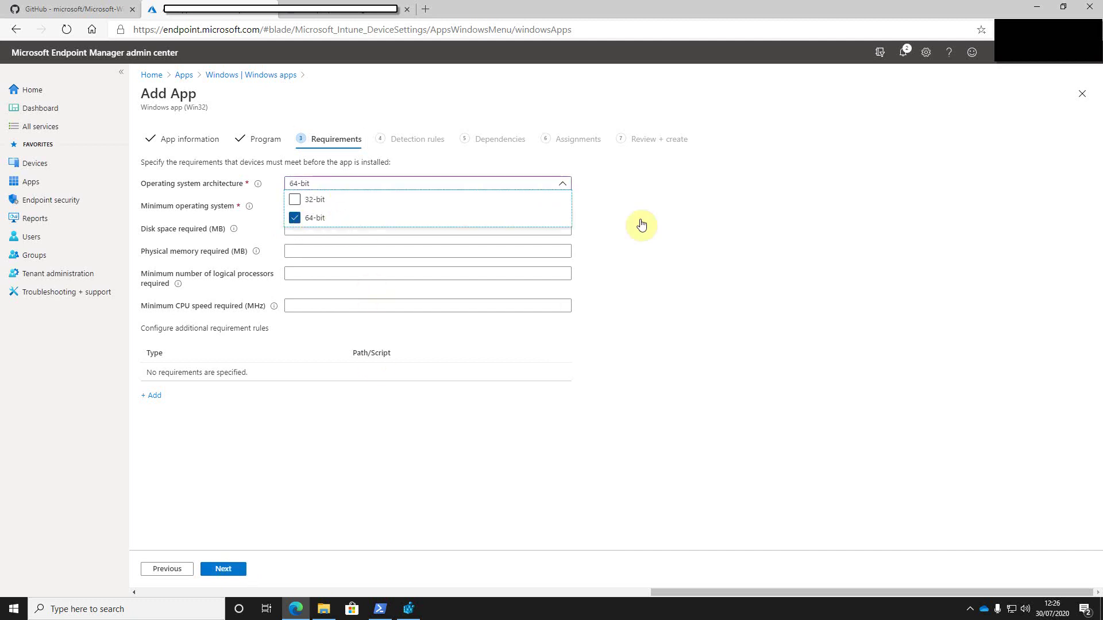
pyautogui.click(807, 225)
pyautogui.click(327, 216)
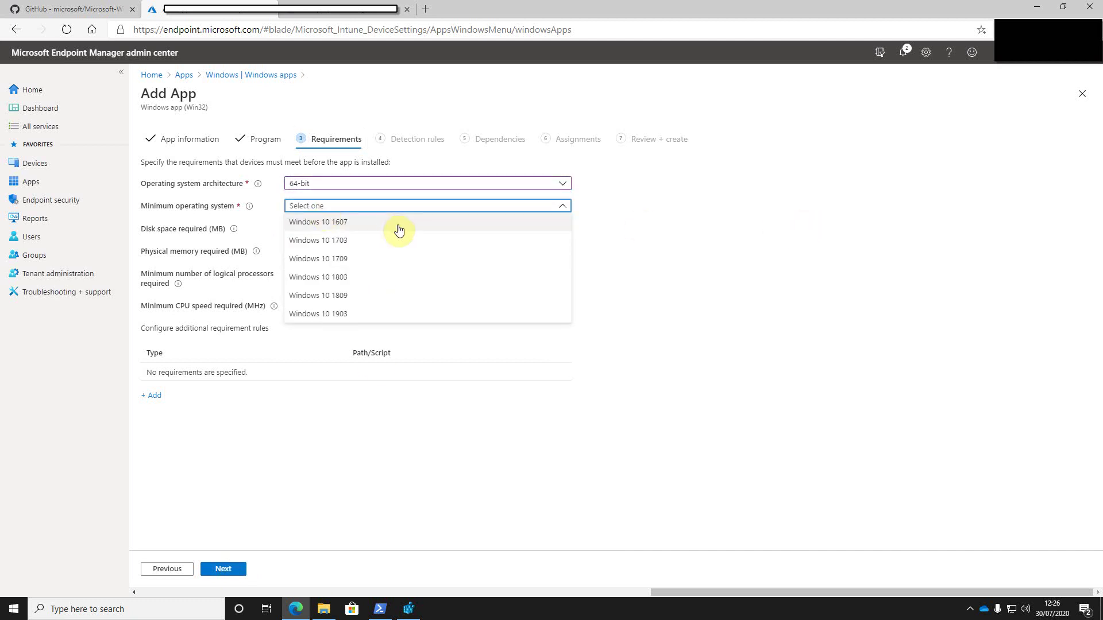
pyautogui.click(349, 227)
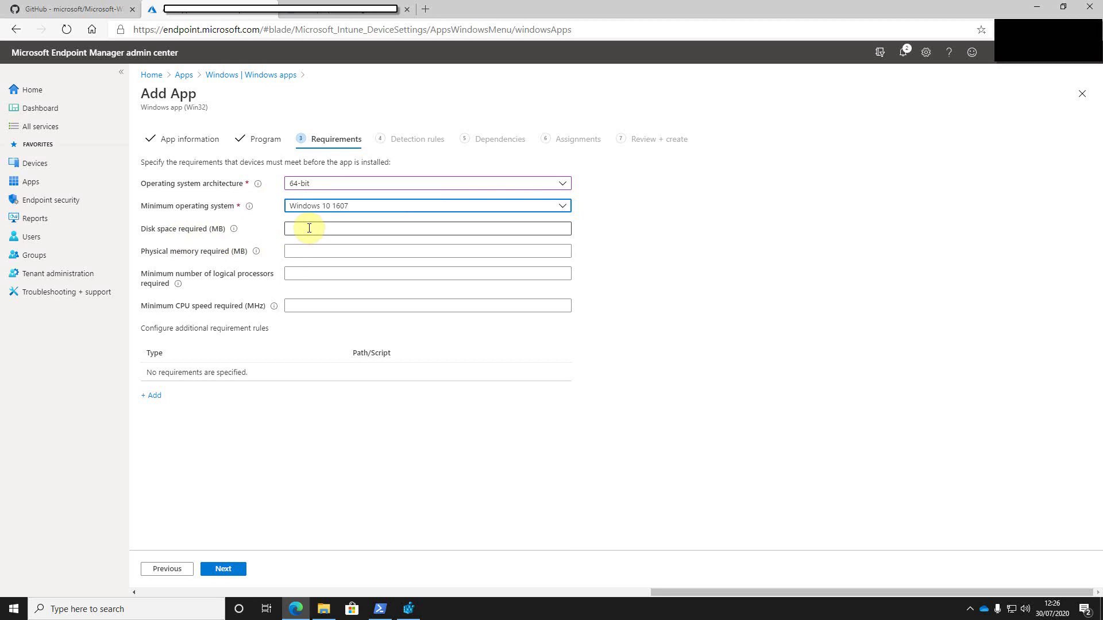
pyautogui.click(210, 574)
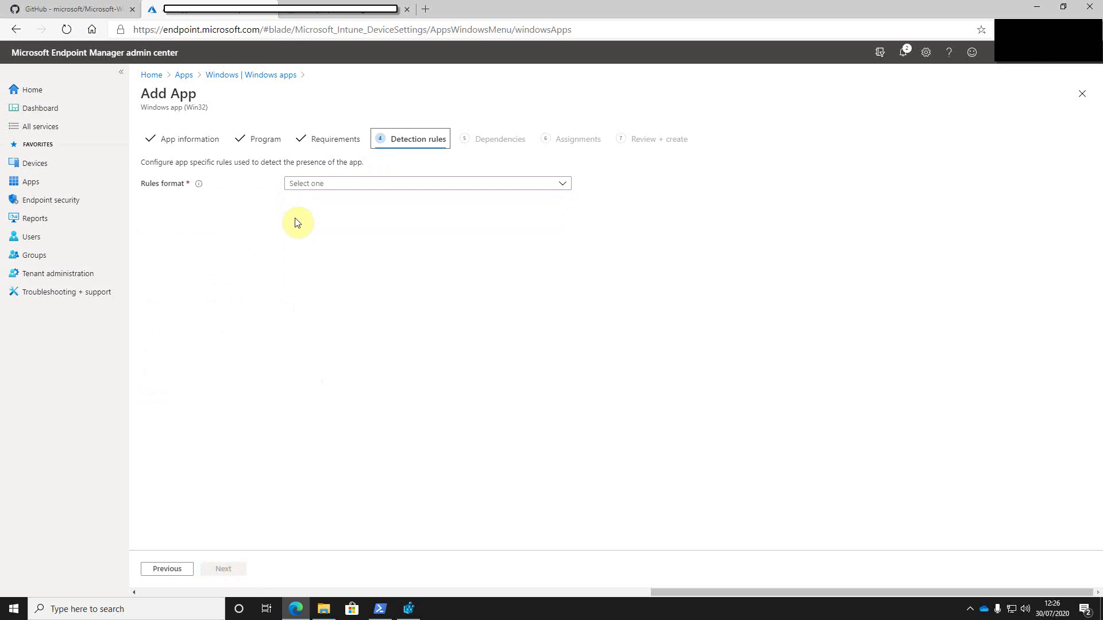
# Choose manually configured detection rules and add a new rule of type Registry
pyautogui.click(335, 187)
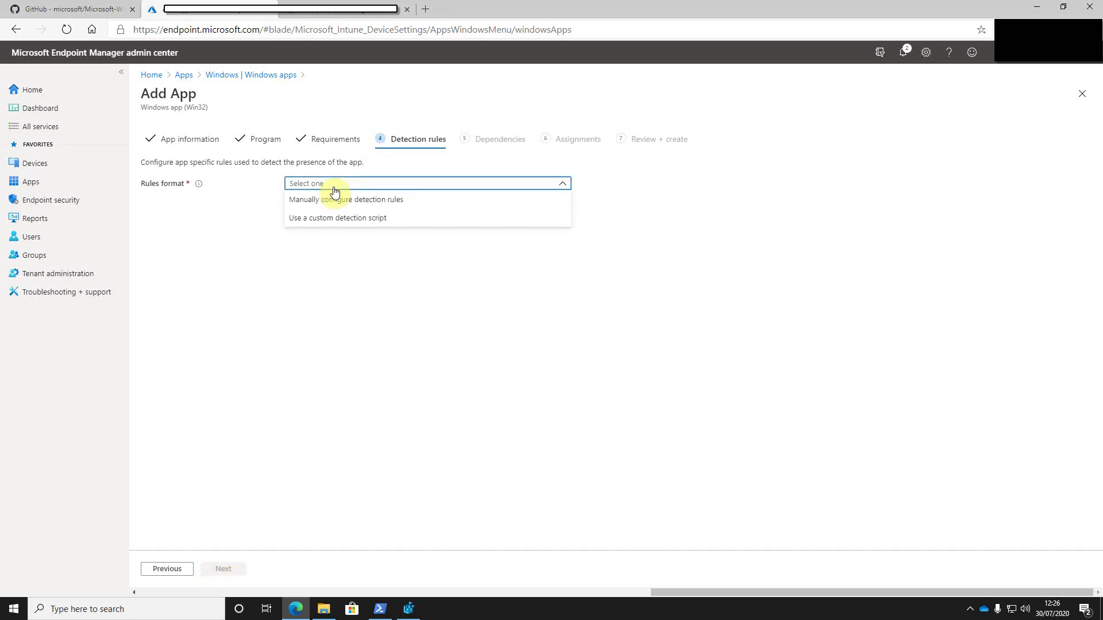
pyautogui.click(373, 200)
pyautogui.click(151, 254)
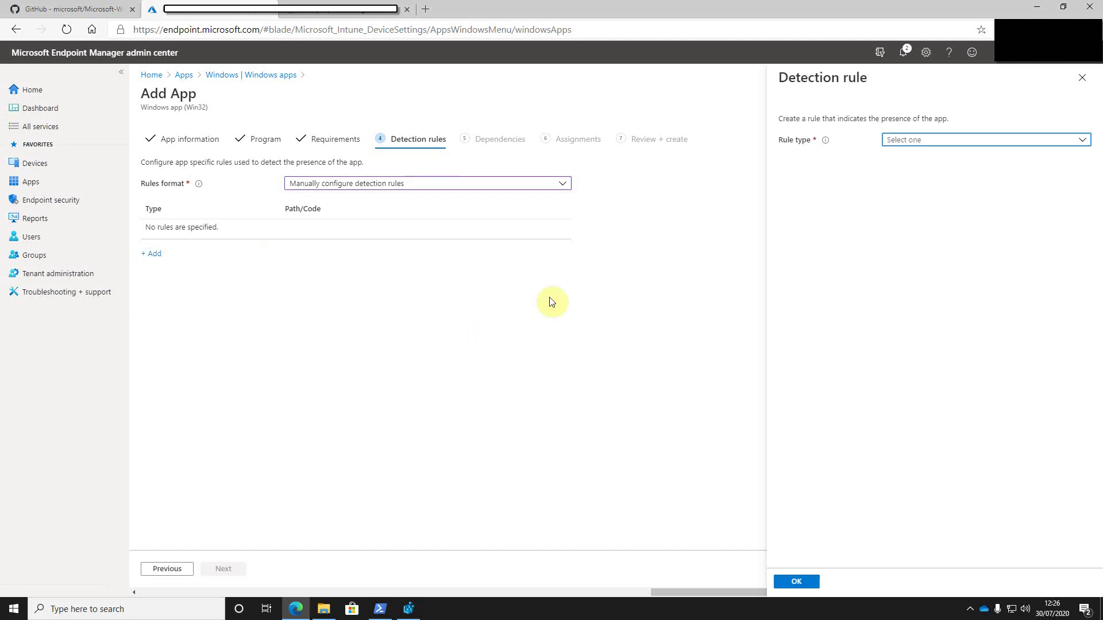
pyautogui.click(1000, 143)
pyautogui.click(919, 193)
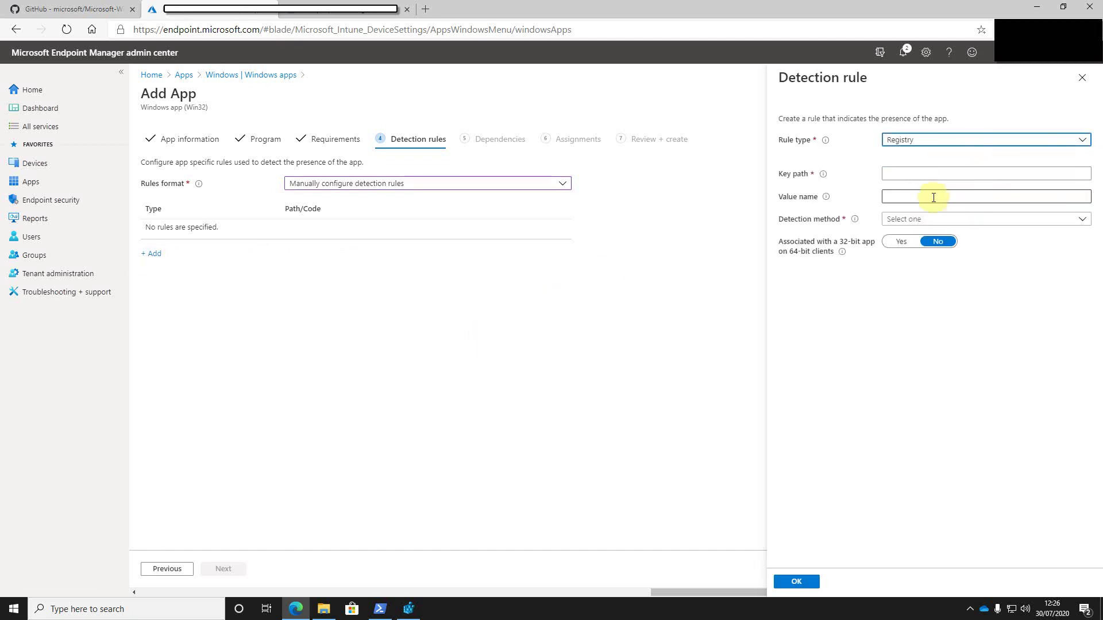
# Copy the Lightroom key's path from Registry Editor, starting at HKEY_LOCAL_MACHINE, into the detection rule's key path and make the value name ready for entry
pyautogui.click(897, 176)
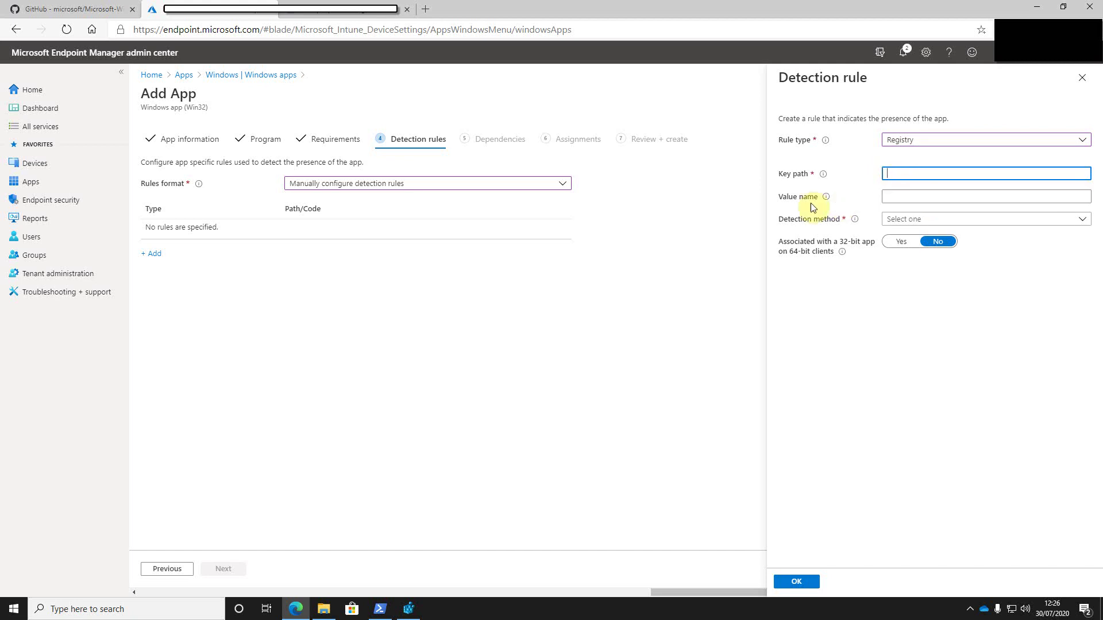
pyautogui.hotkey('alt', 'Tab')
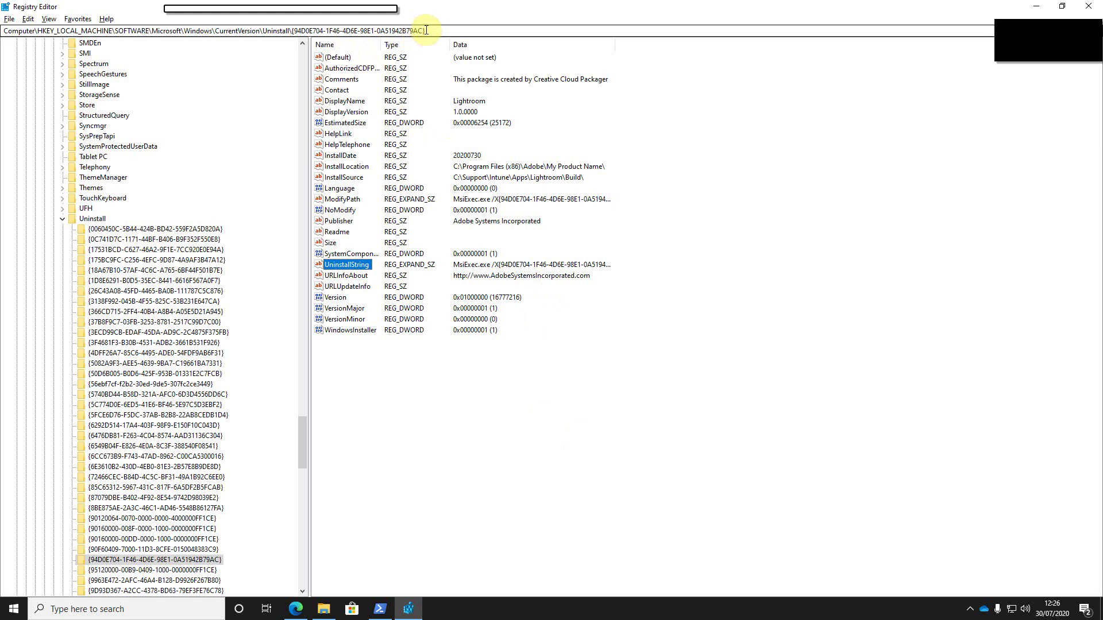
pyautogui.moveTo(427, 31); pyautogui.dragTo(41, 35)
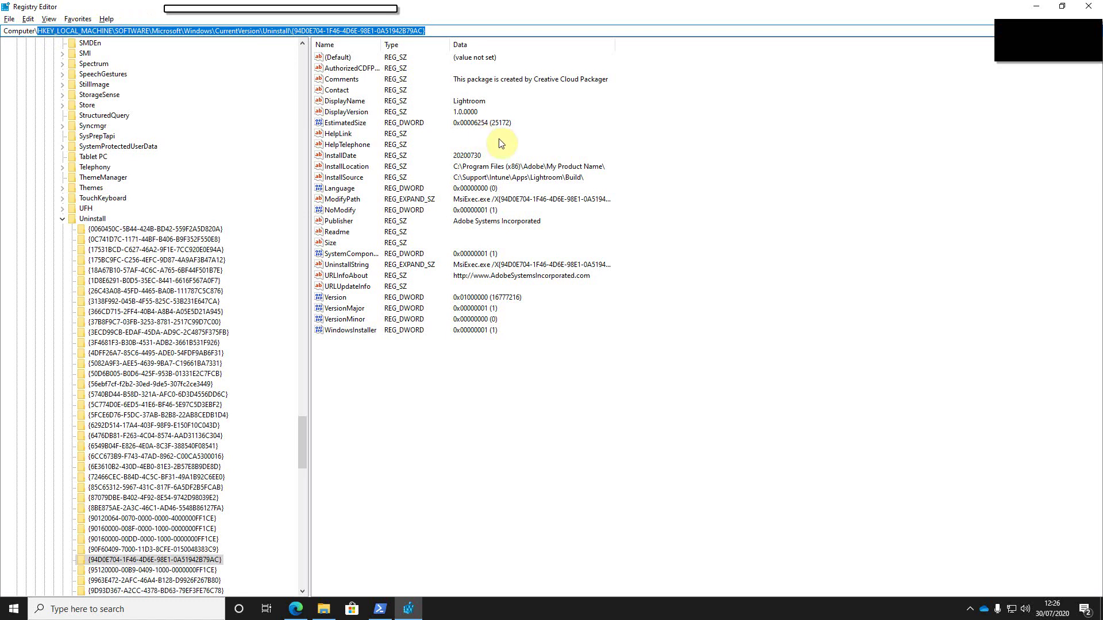
pyautogui.hotkey('alt', 'Tab')
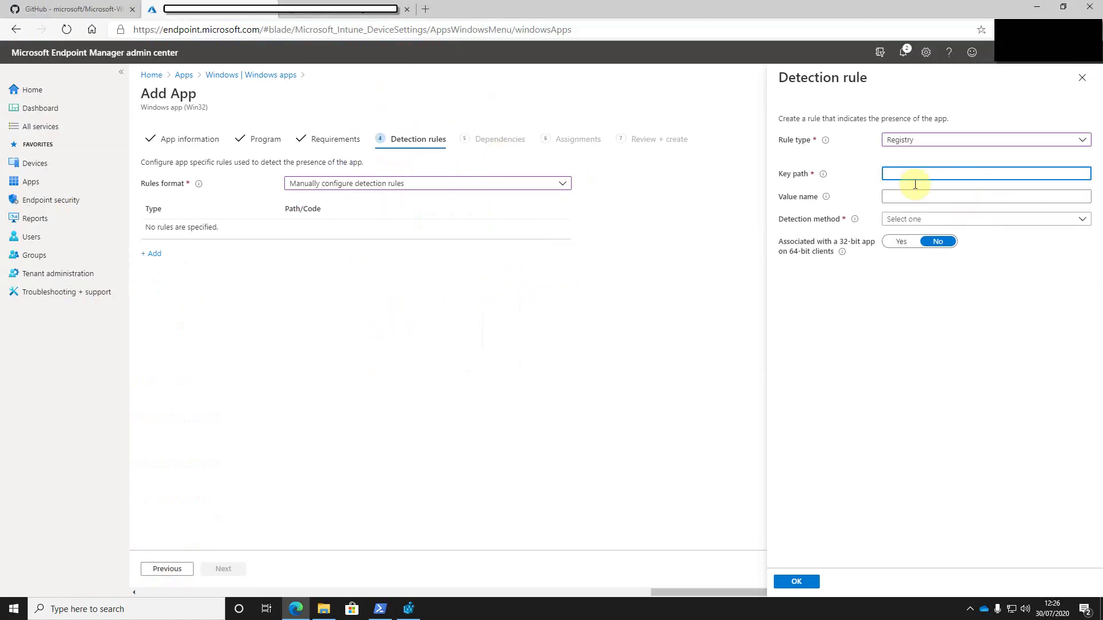
pyautogui.hotkey('ctrl', 'v')
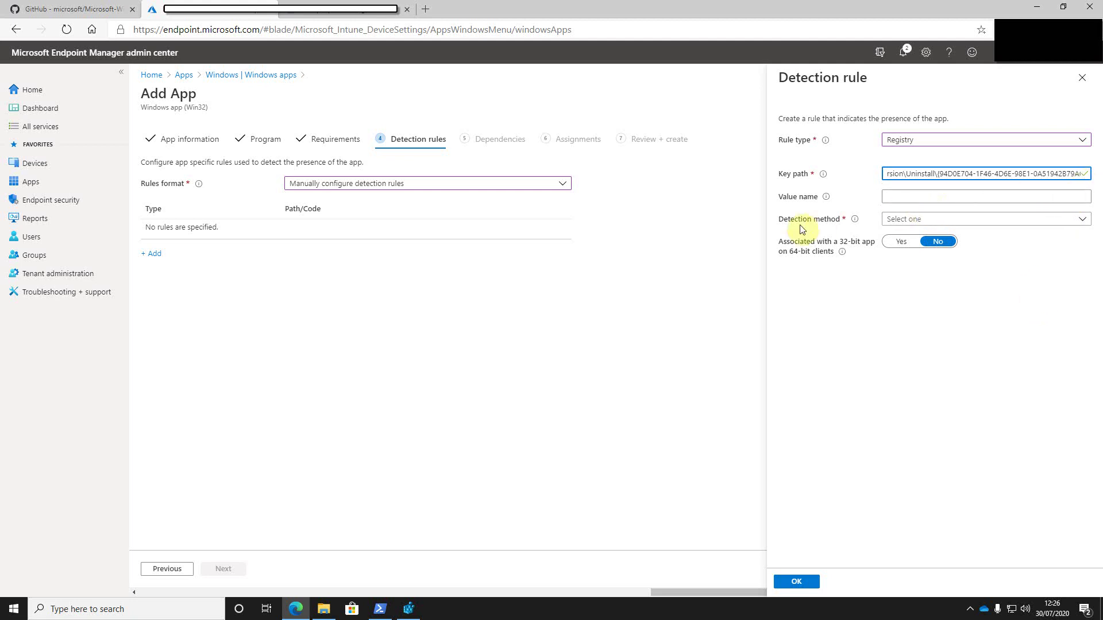
pyautogui.click(902, 196)
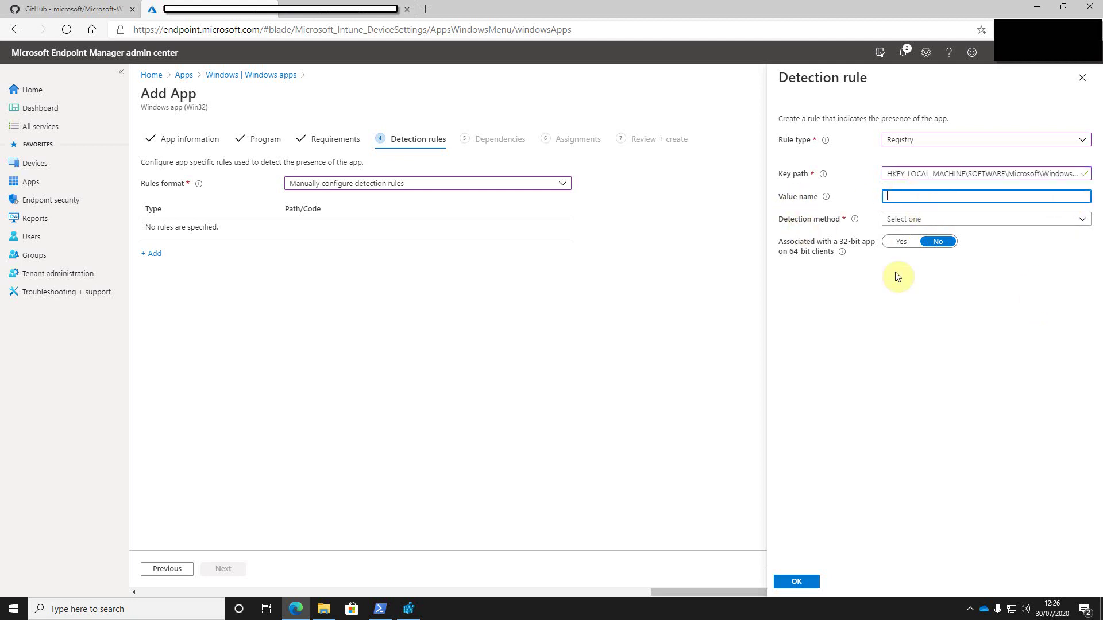
# Copy the value name DisplayName from the Lightroom key in Registry Editor into the detection rule's value name
pyautogui.hotkey('alt', 'Tab')
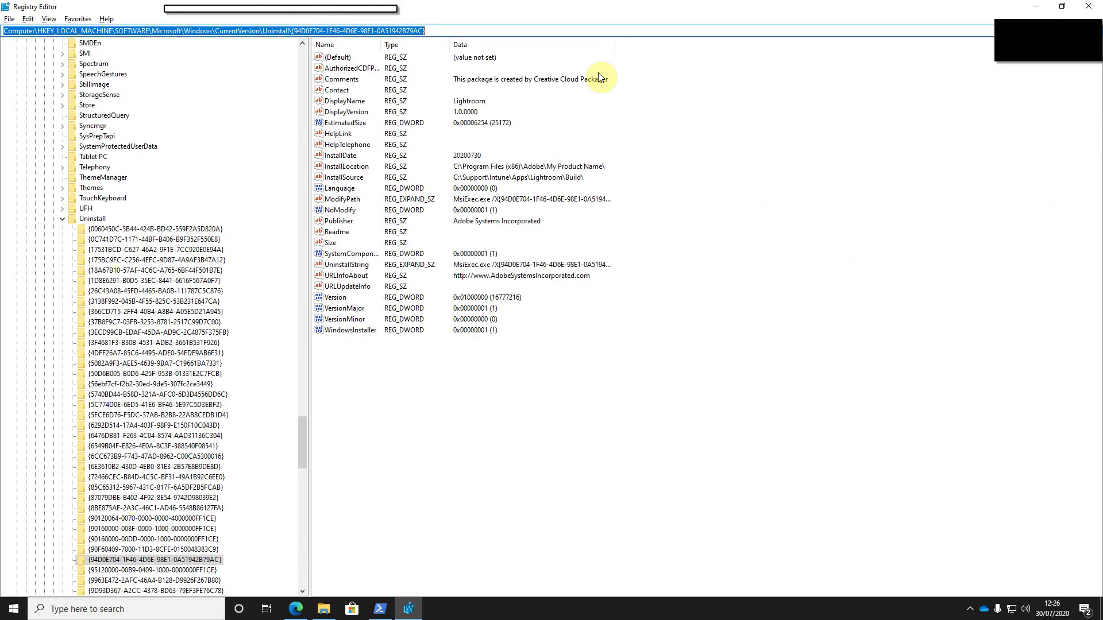
pyautogui.doubleClick(350, 102)
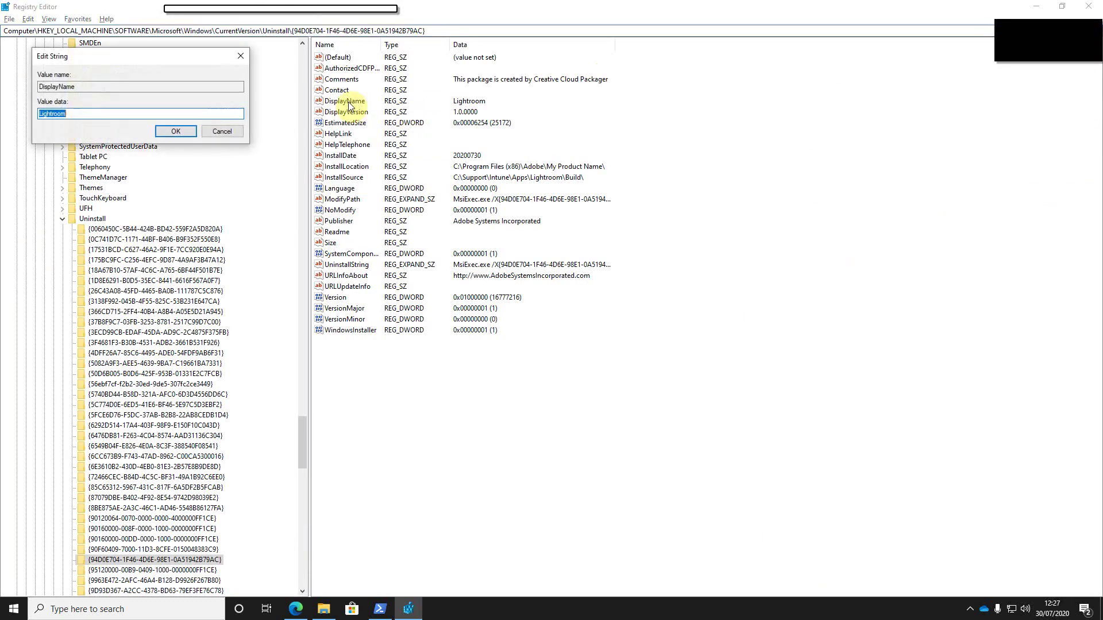
pyautogui.doubleClick(81, 89)
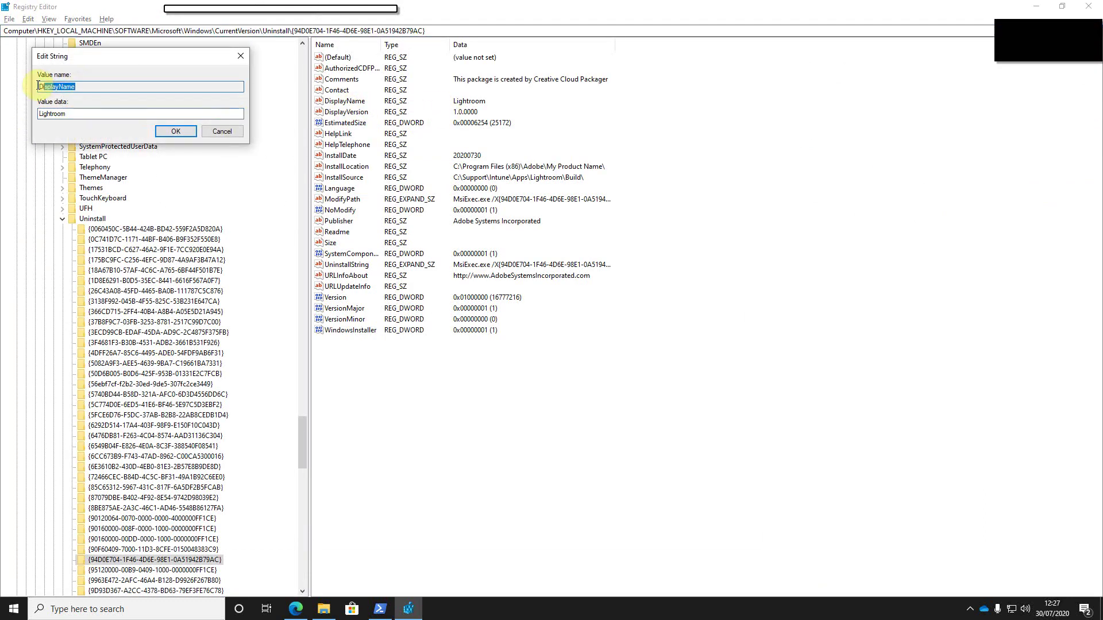
pyautogui.hotkey('alt', 'Tab')
pyautogui.click(883, 200)
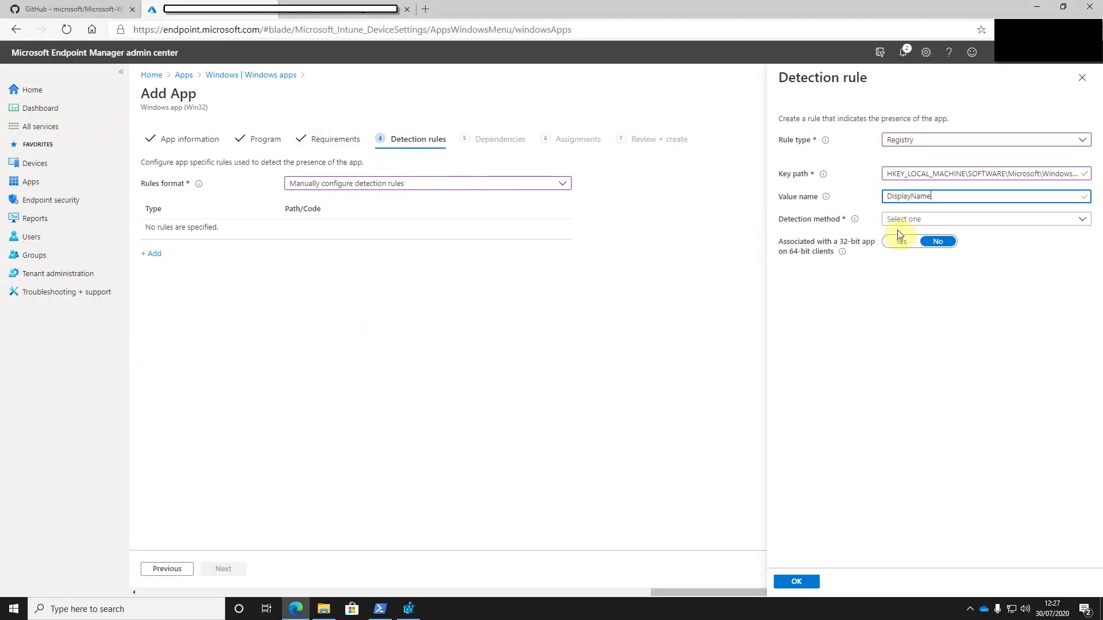
# Set the registry rule's detection method to Value exists and save the detection rule
pyautogui.click(910, 222)
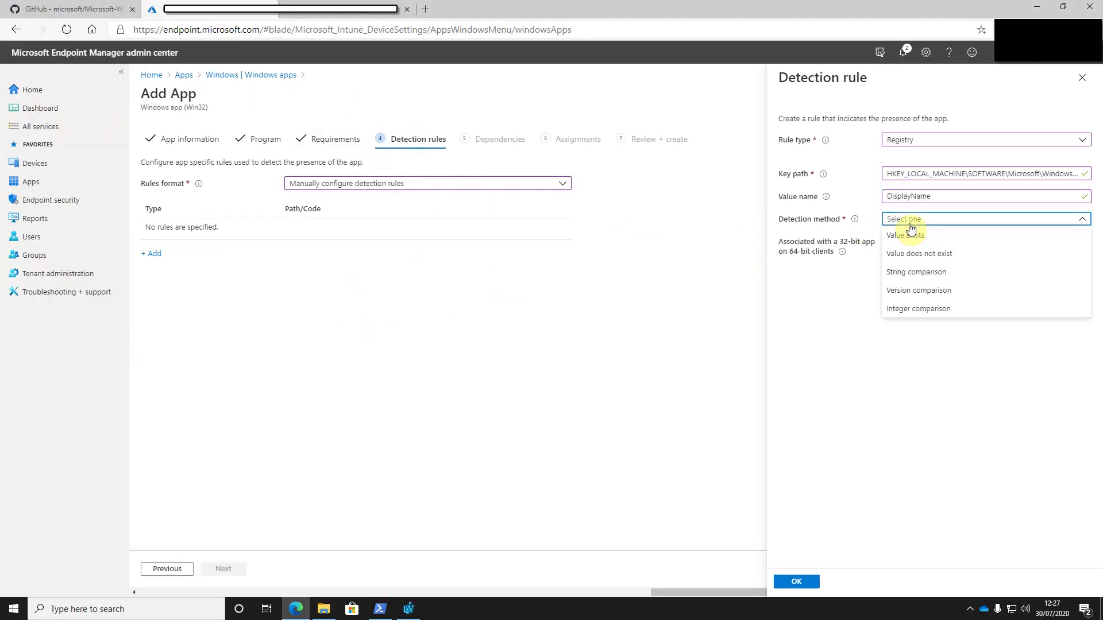
pyautogui.click(913, 232)
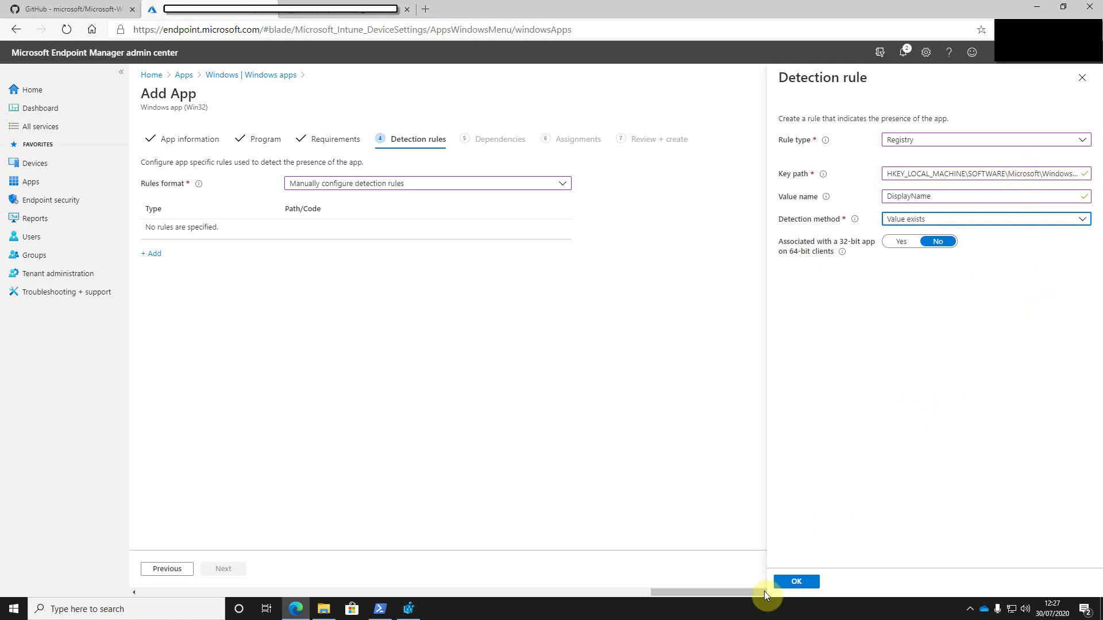
pyautogui.click(798, 584)
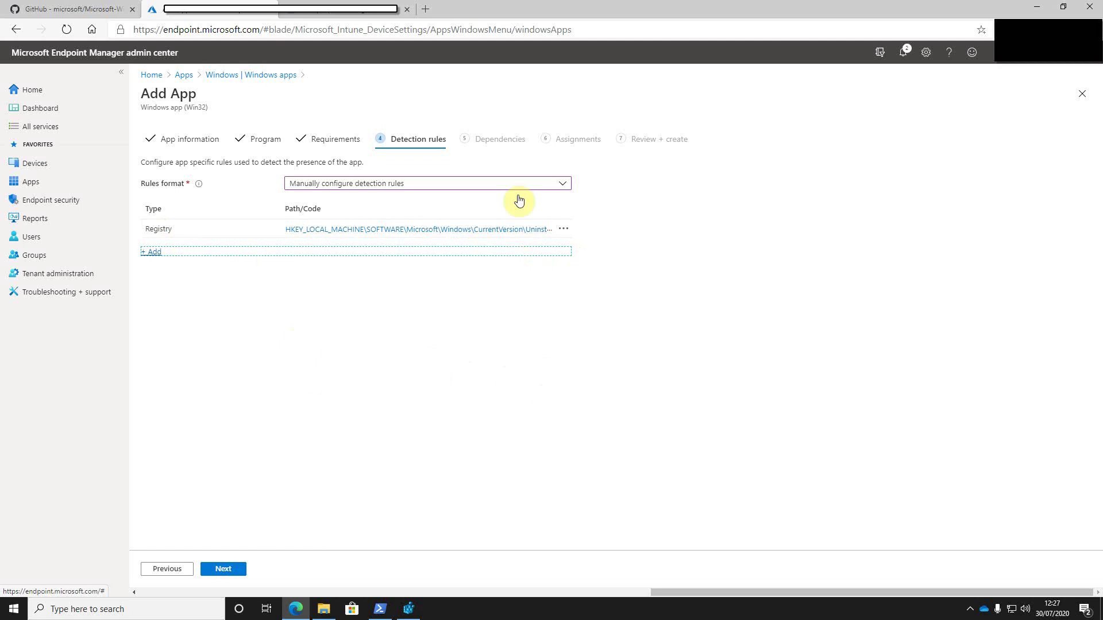
# Continue without adding dependencies and assign the group Intune - Win - Deploy Adobe Lightroom CC 2020 as Required
pyautogui.click(237, 573)
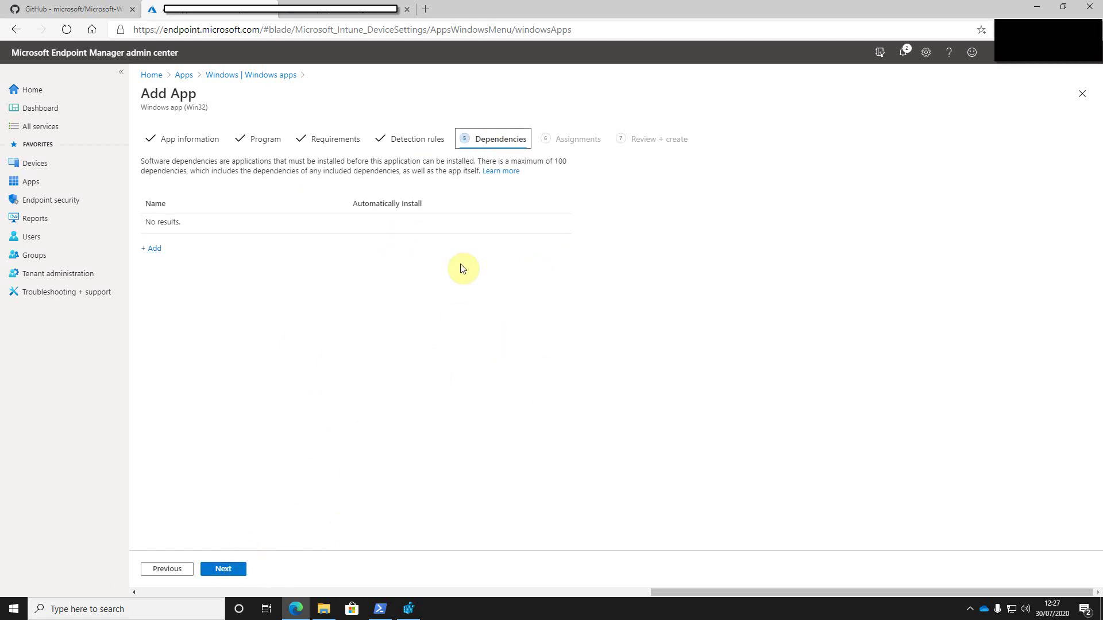
pyautogui.click(237, 574)
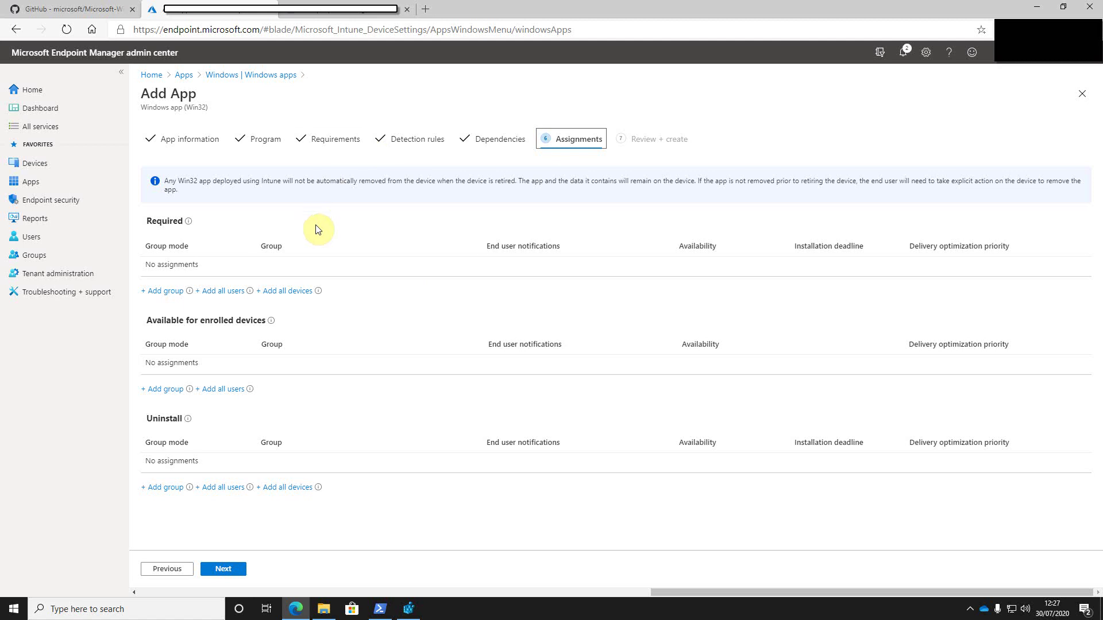
pyautogui.click(164, 291)
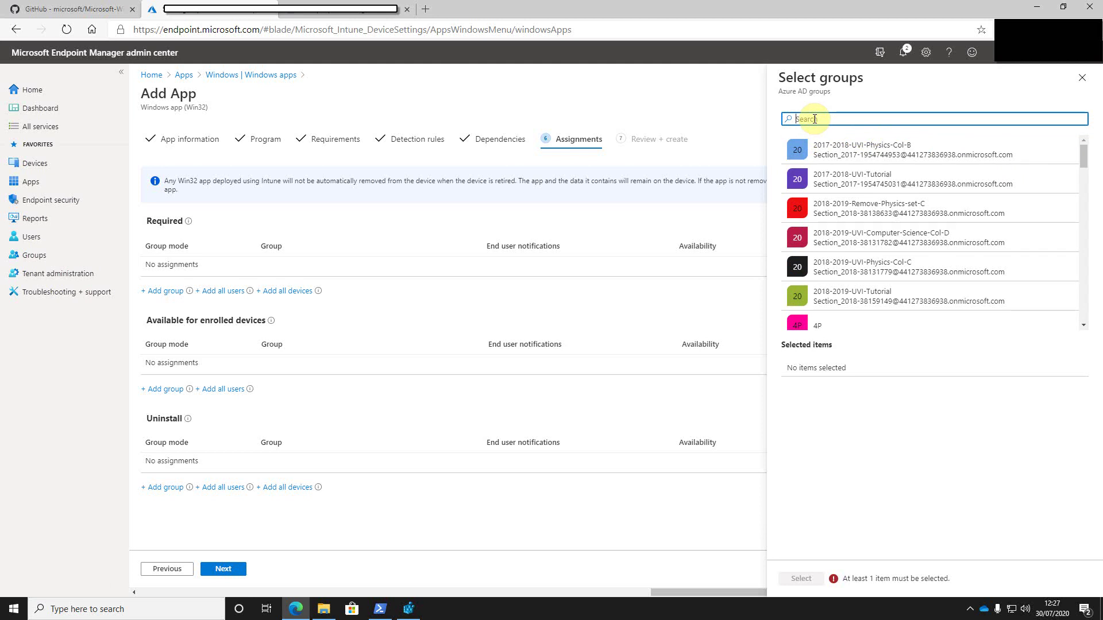
pyautogui.write('intune - ')
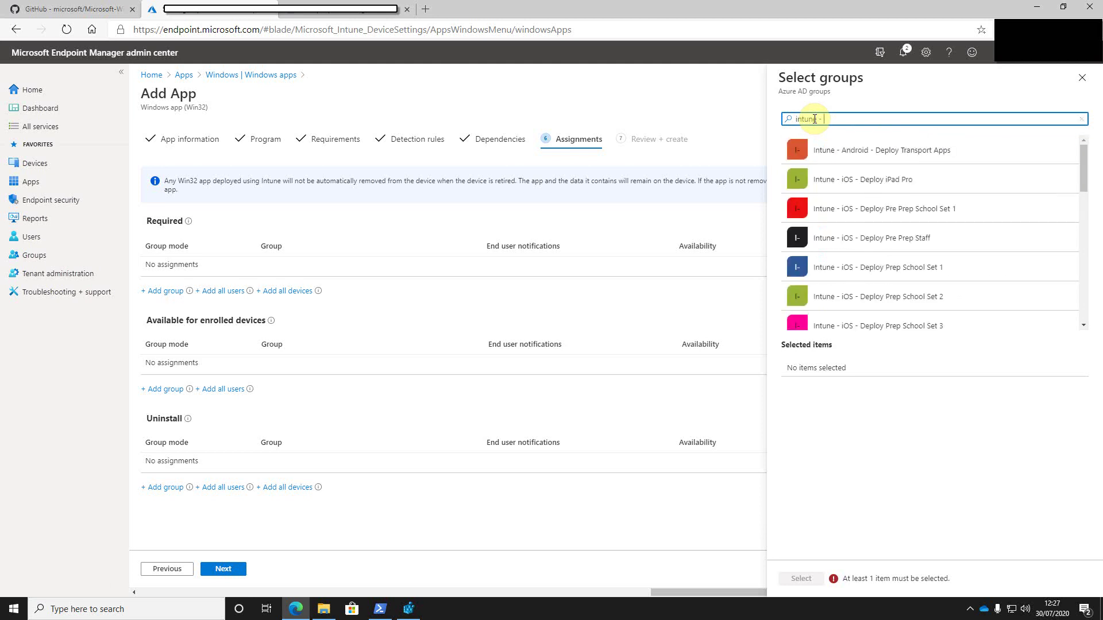
pyautogui.write('win - d')
pyautogui.press('BackSpace')
pyautogui.write('- de')
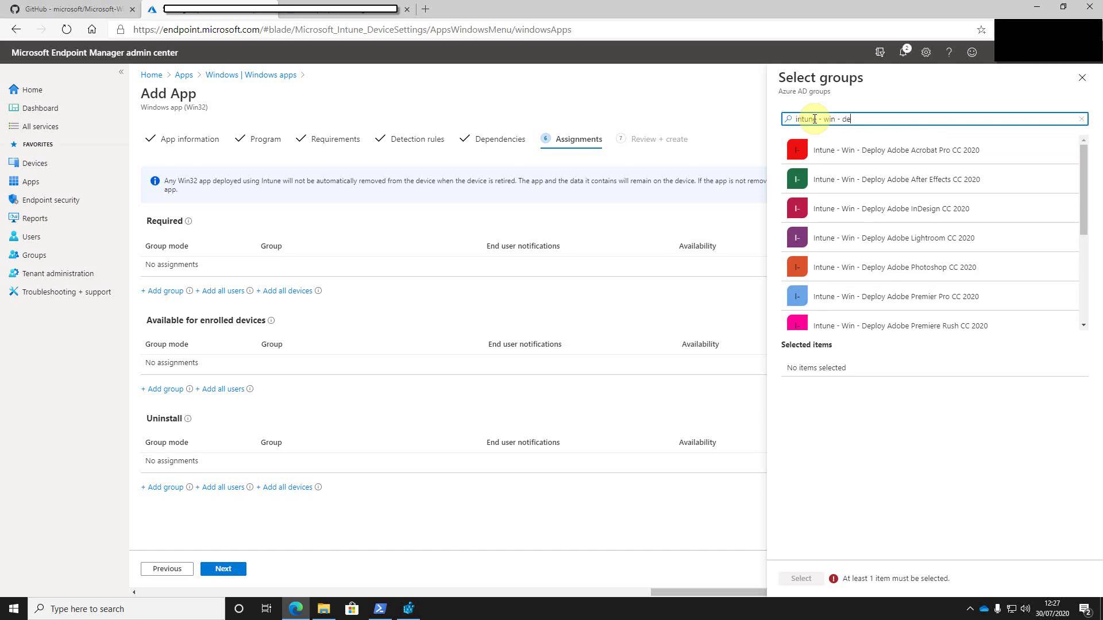
pyautogui.click(985, 243)
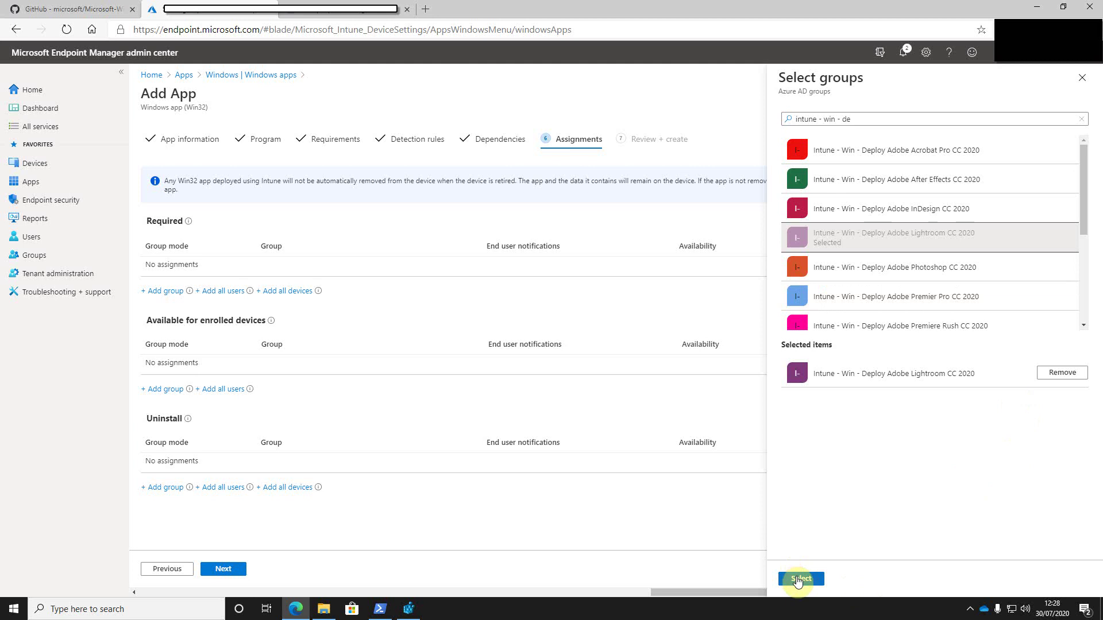
pyautogui.click(798, 579)
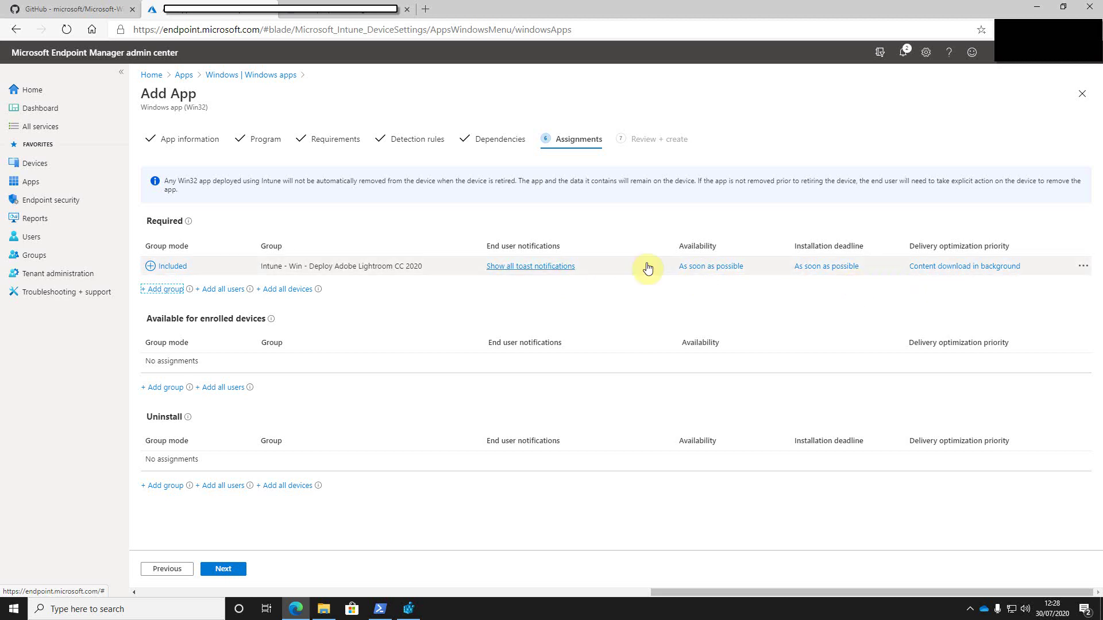
# Review the app summary, create the Adobe Lightroom CC 2020 app, and check the notifications for its upload status
pyautogui.click(234, 572)
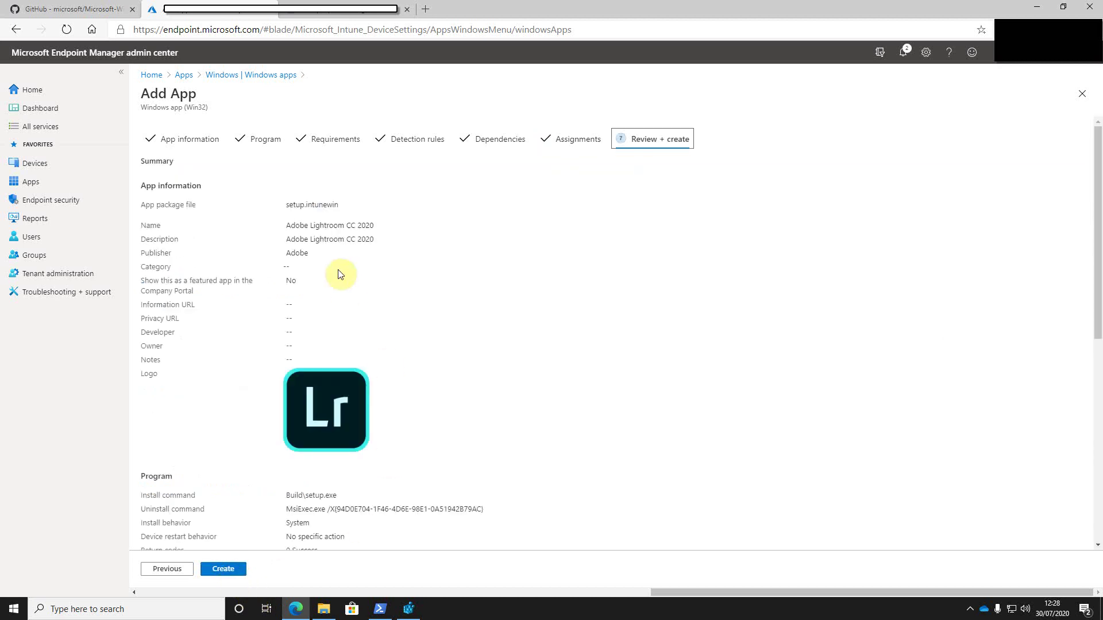
pyautogui.scroll(-8, 509, 345)
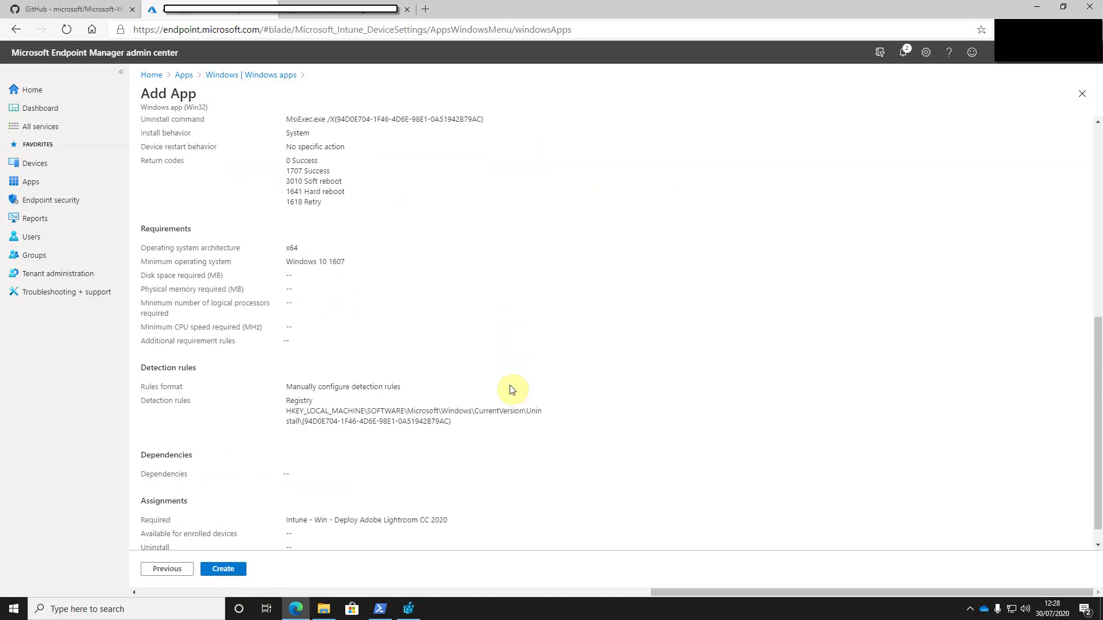
pyautogui.scroll(8, 590, 428)
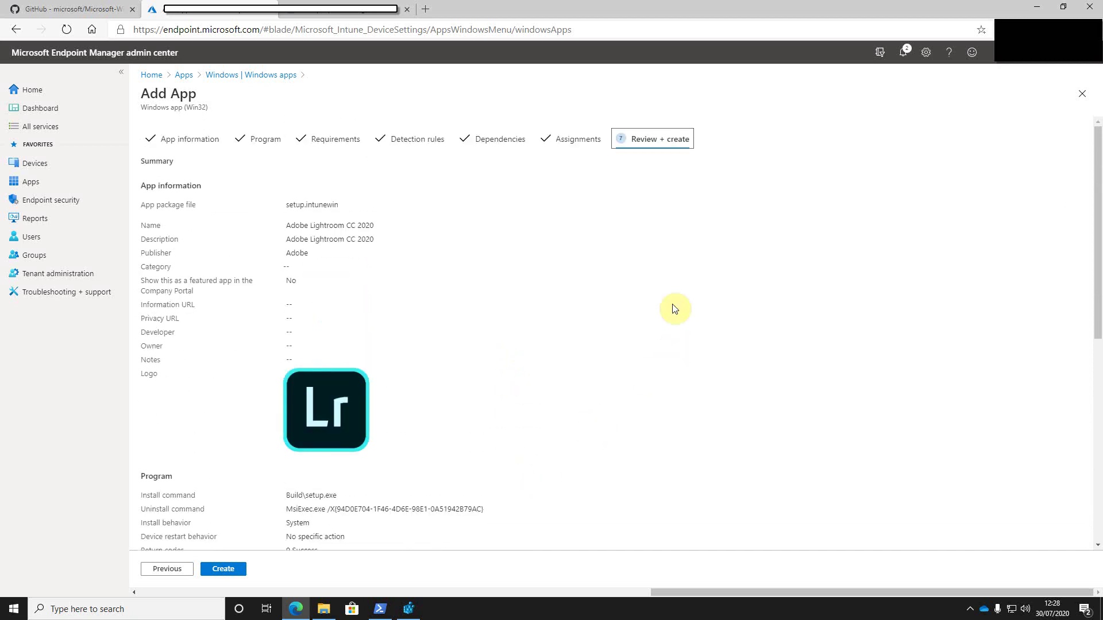
pyautogui.click(227, 572)
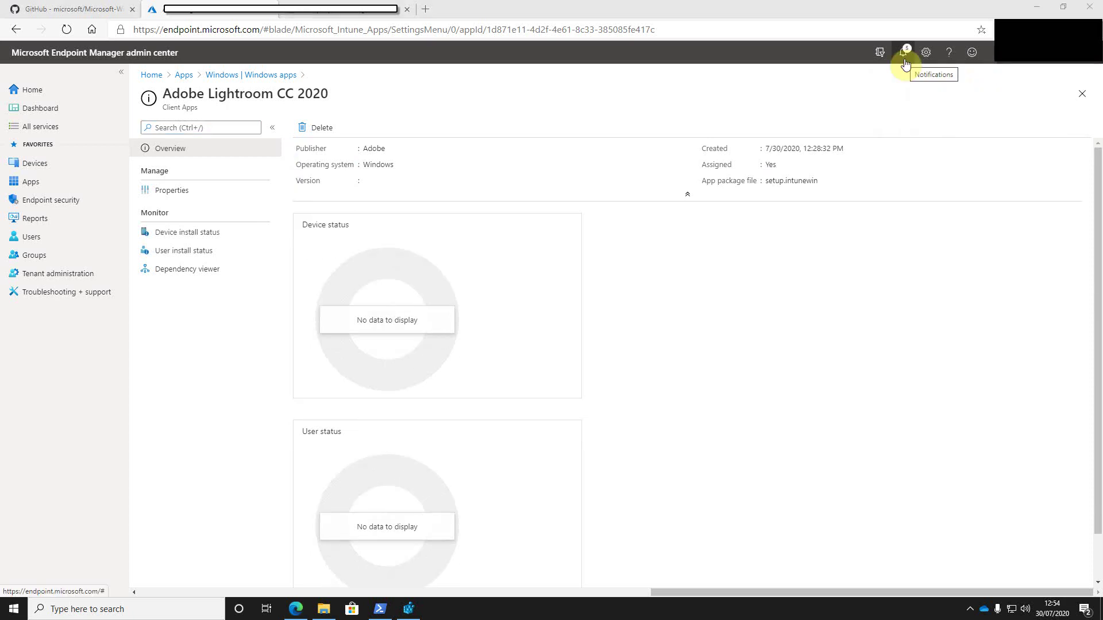
pyautogui.click(904, 54)
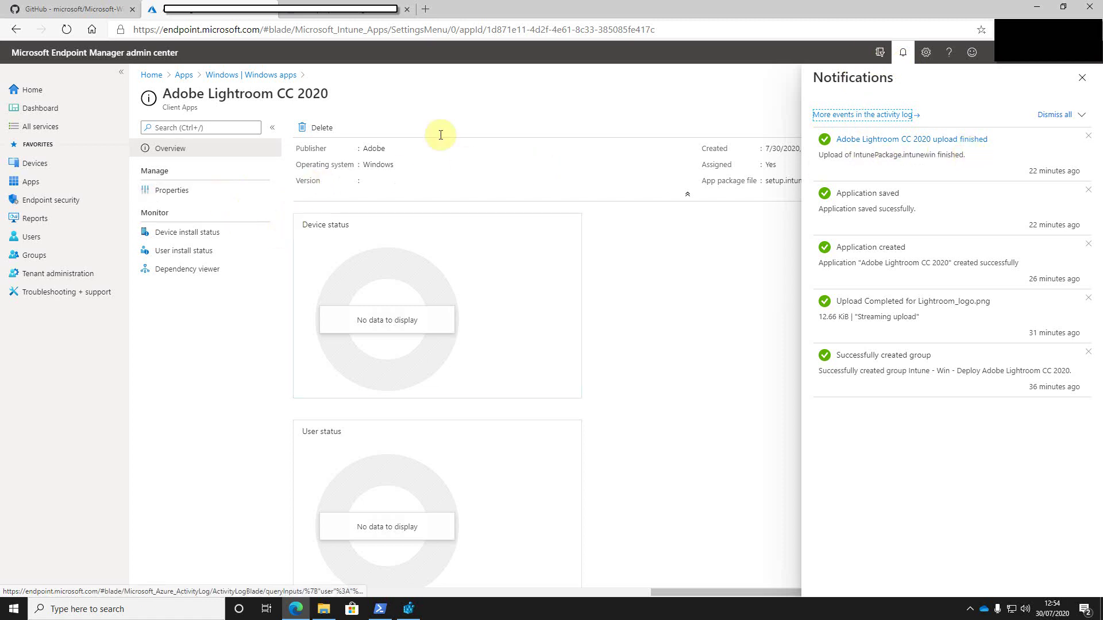
pyautogui.click(901, 52)
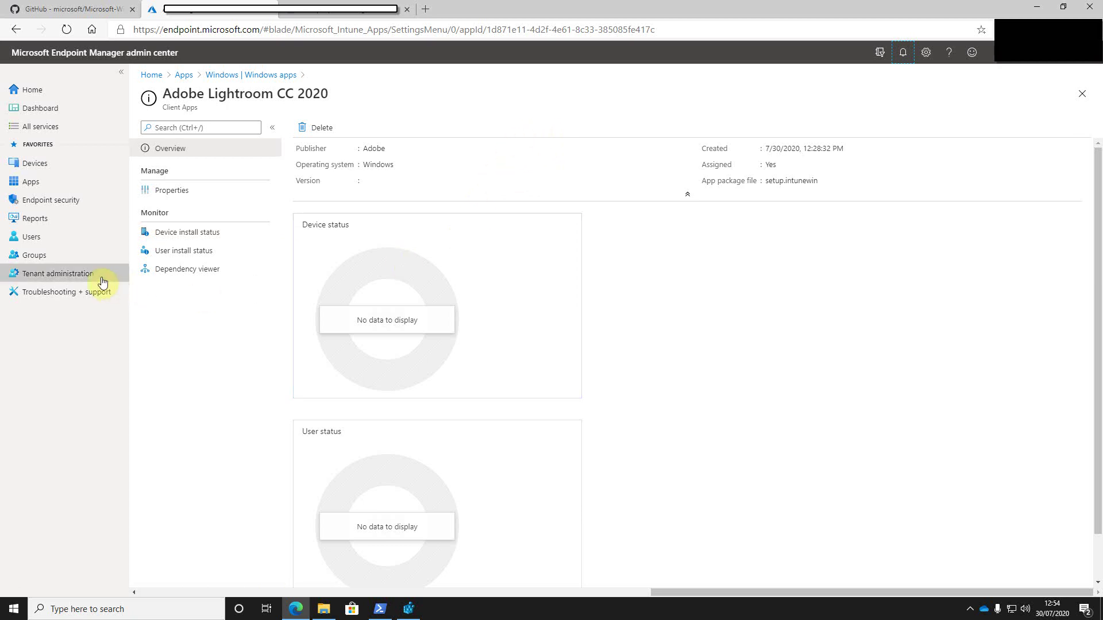
# Find the Intune - Win - Deploy Adobe Lightroom CC 2020 group among all groups and add the device SP-ITSTEST as a member
pyautogui.click(44, 259)
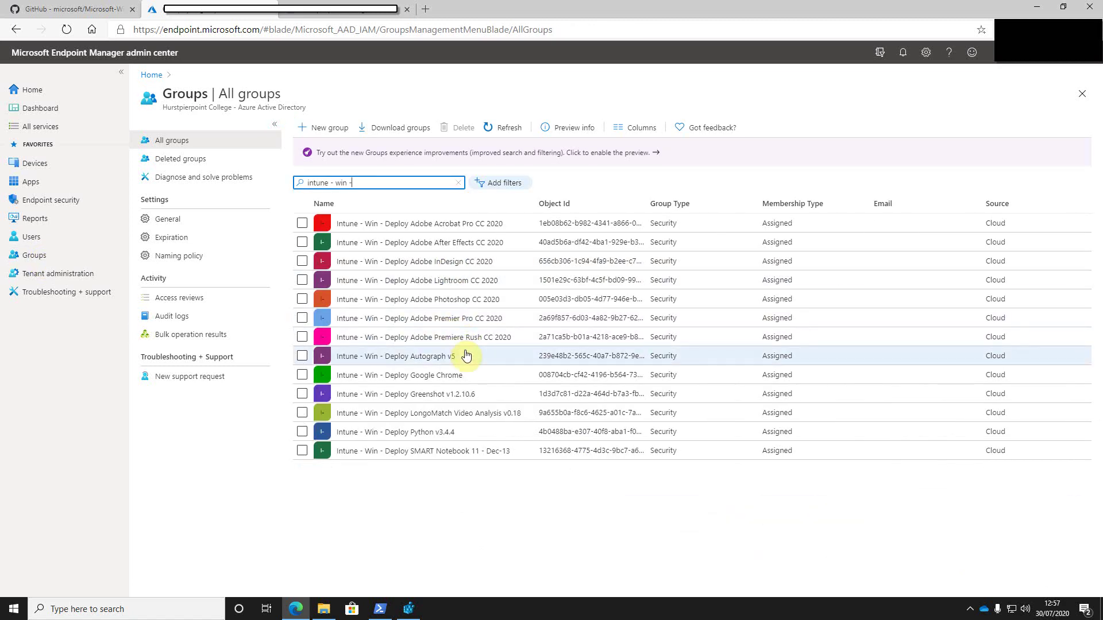
pyautogui.click(470, 281)
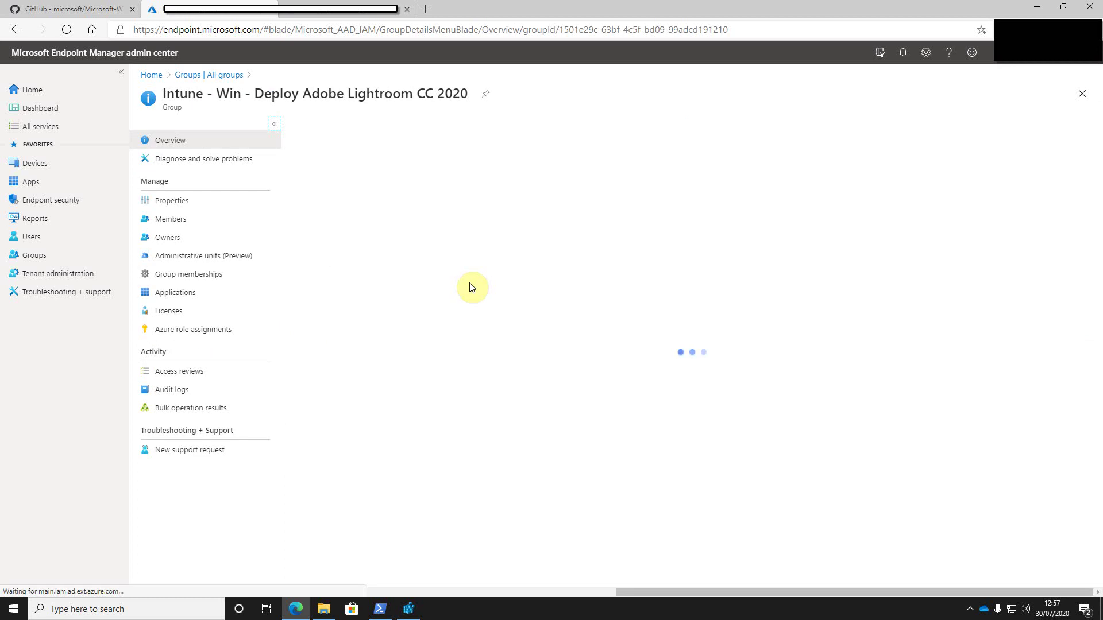
pyautogui.click(171, 222)
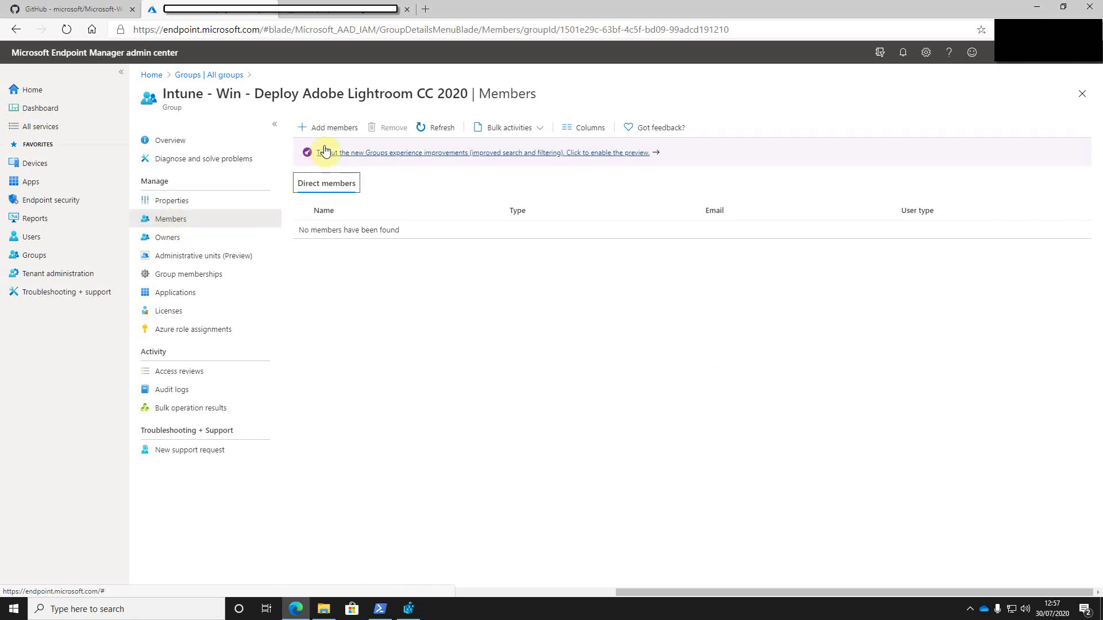
pyautogui.click(350, 127)
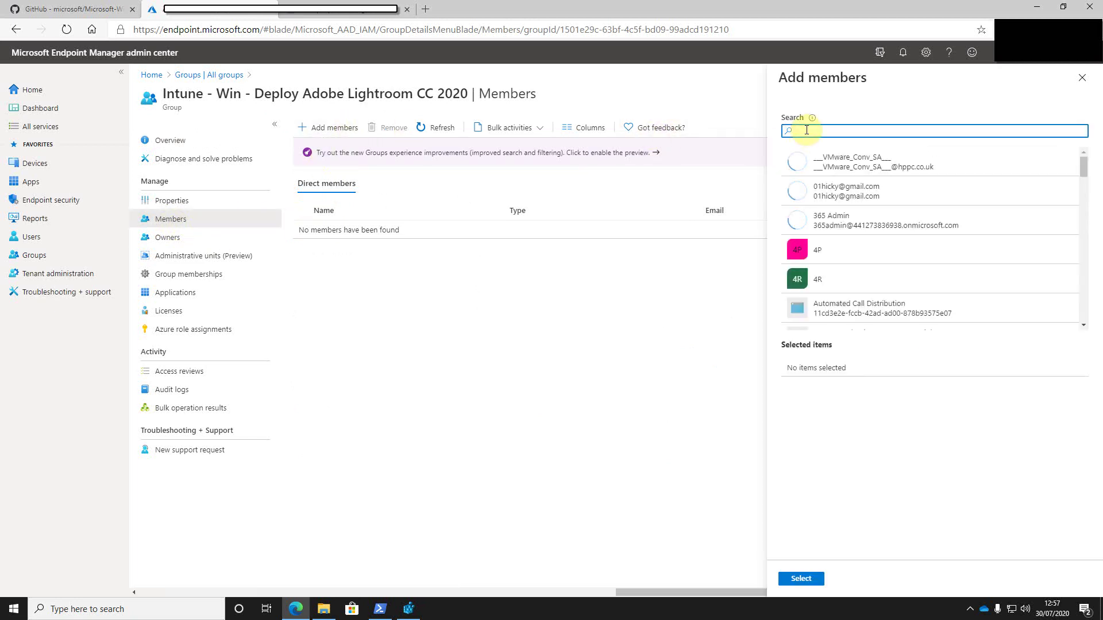
pyautogui.write('sp')
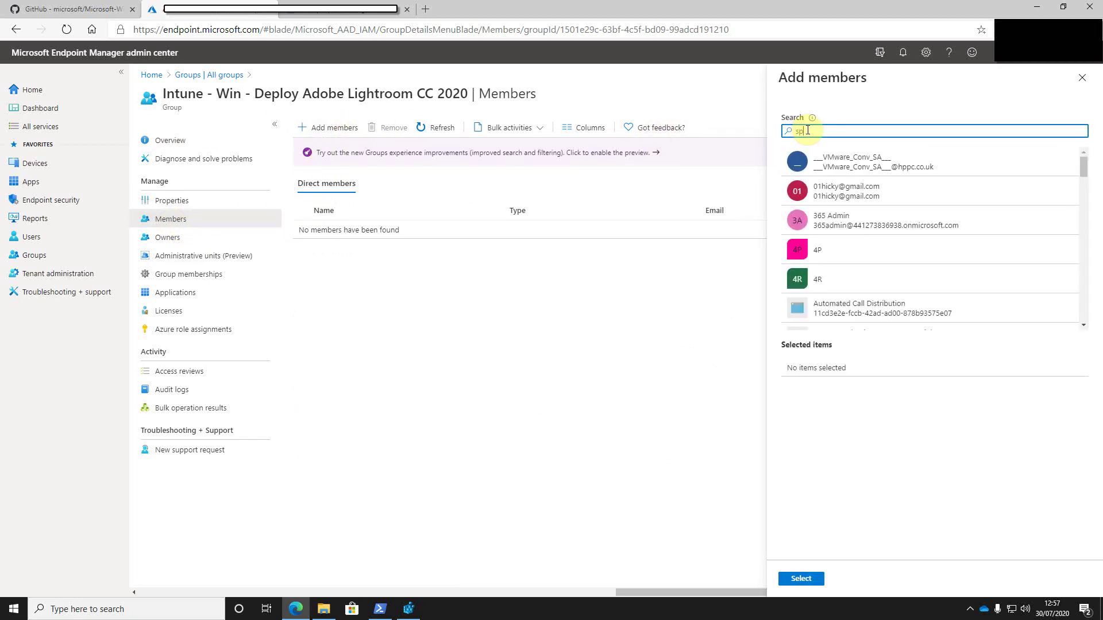
pyautogui.write('-')
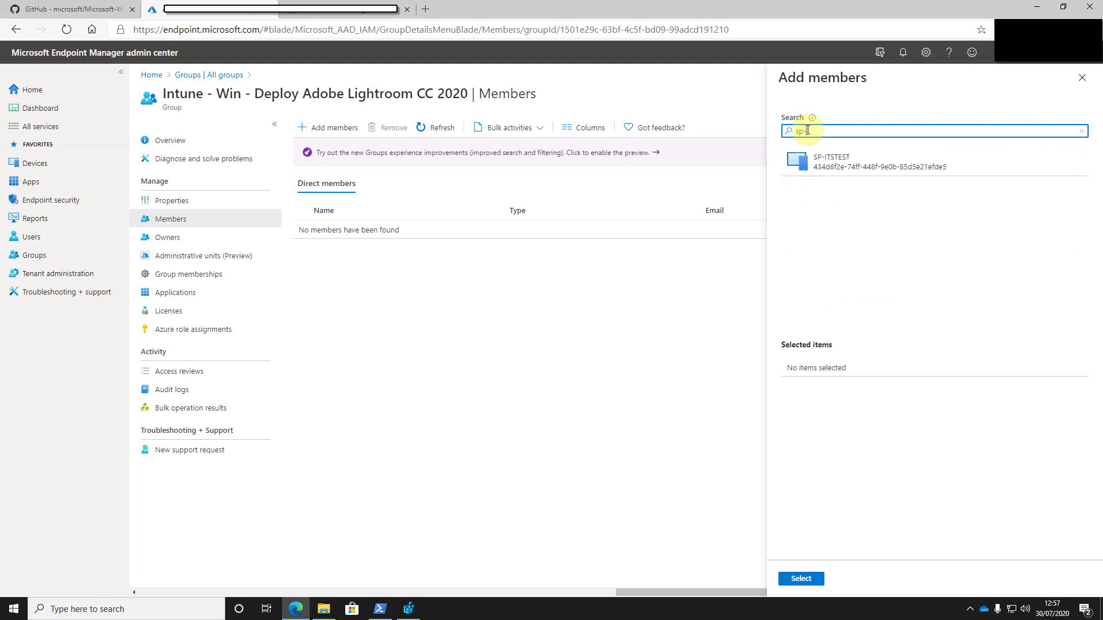
pyautogui.click(842, 167)
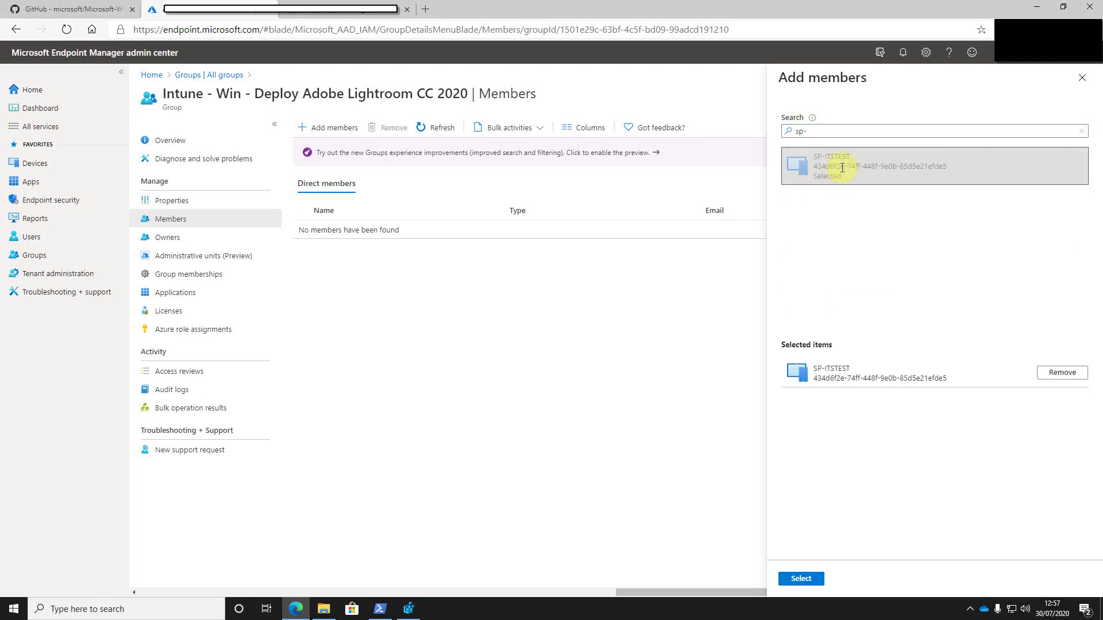
pyautogui.click(812, 581)
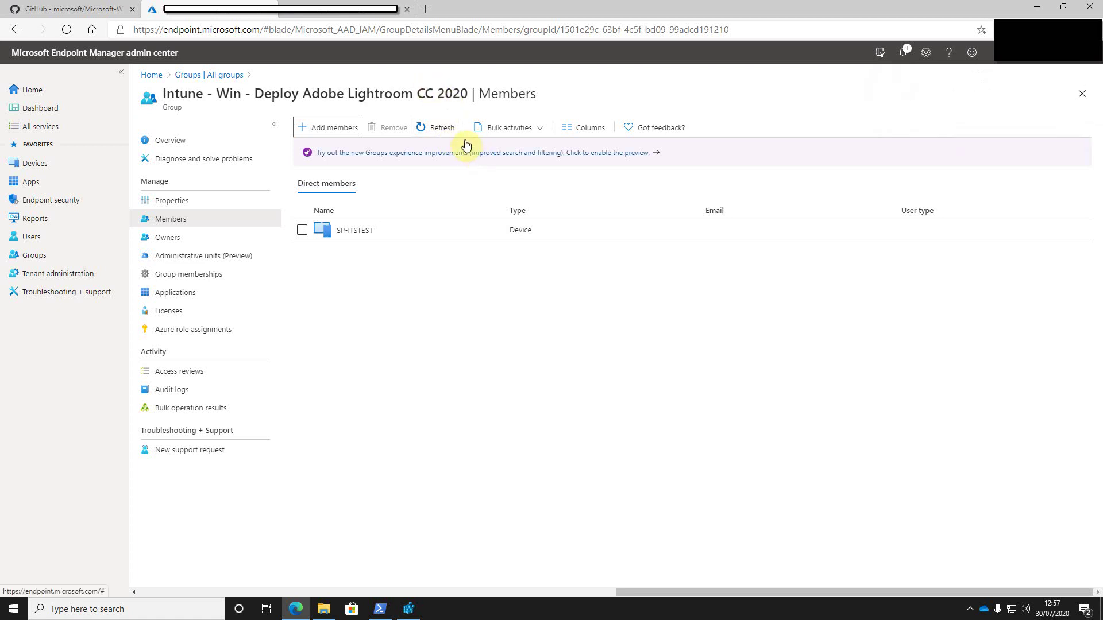
# Open Adobe Photoshop CC 2020 from the Windows apps and examine its device status overview and user install status
pyautogui.hotkey('alt', 'Left')
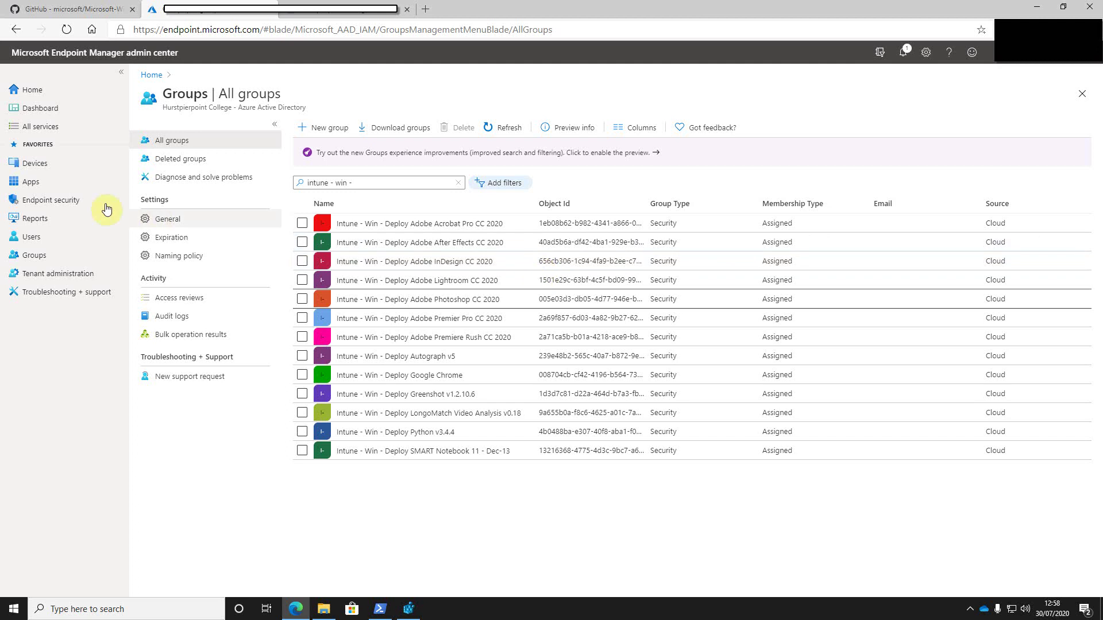
pyautogui.click(25, 183)
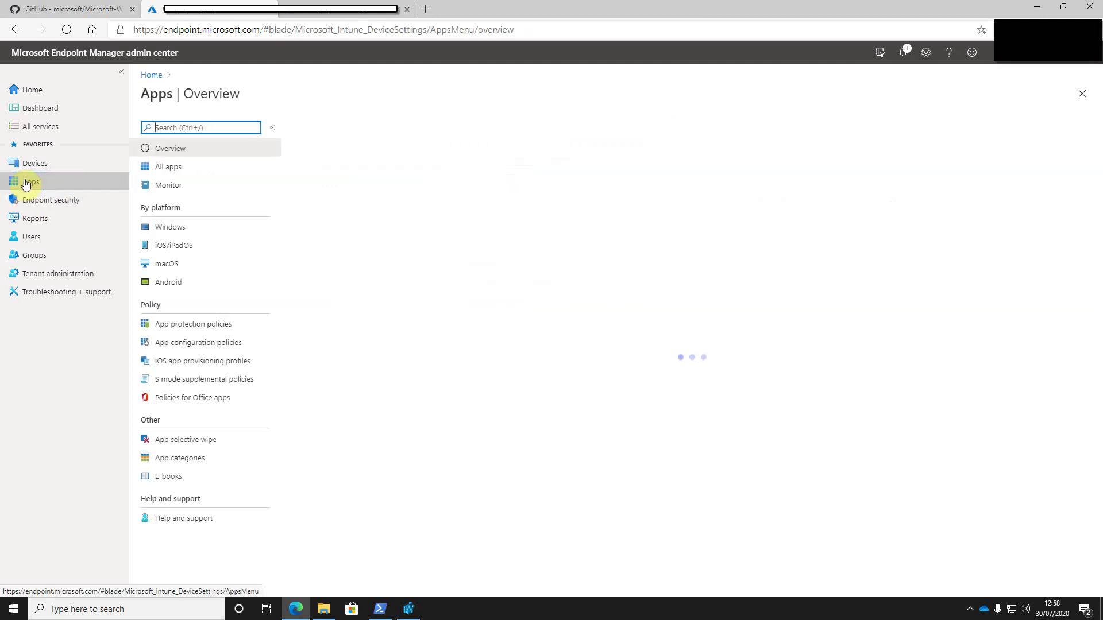
pyautogui.click(171, 229)
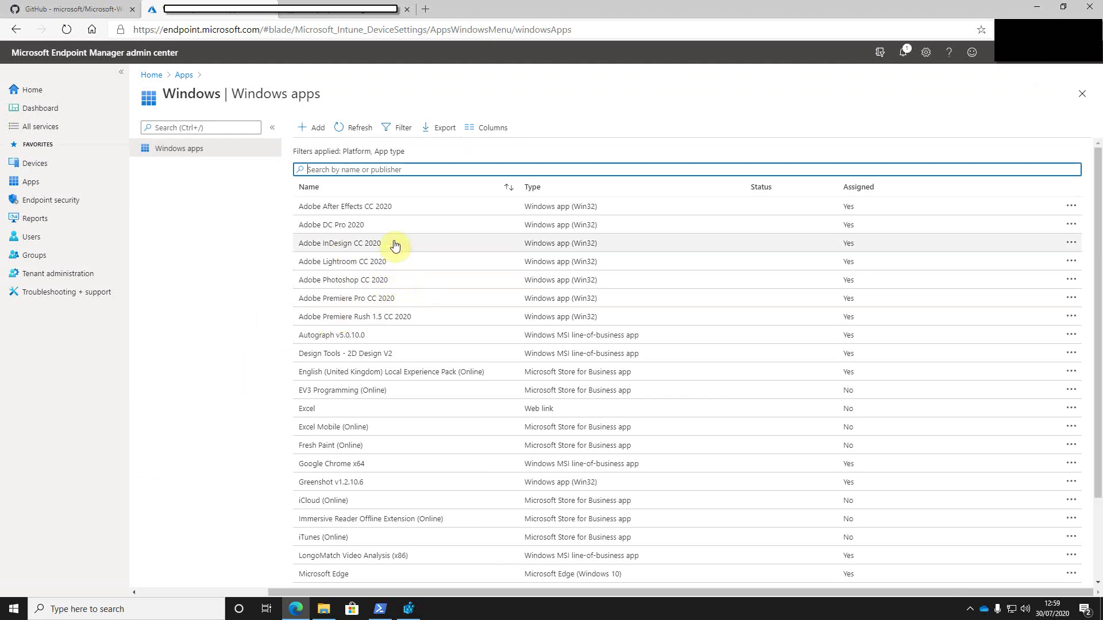
pyautogui.click(400, 280)
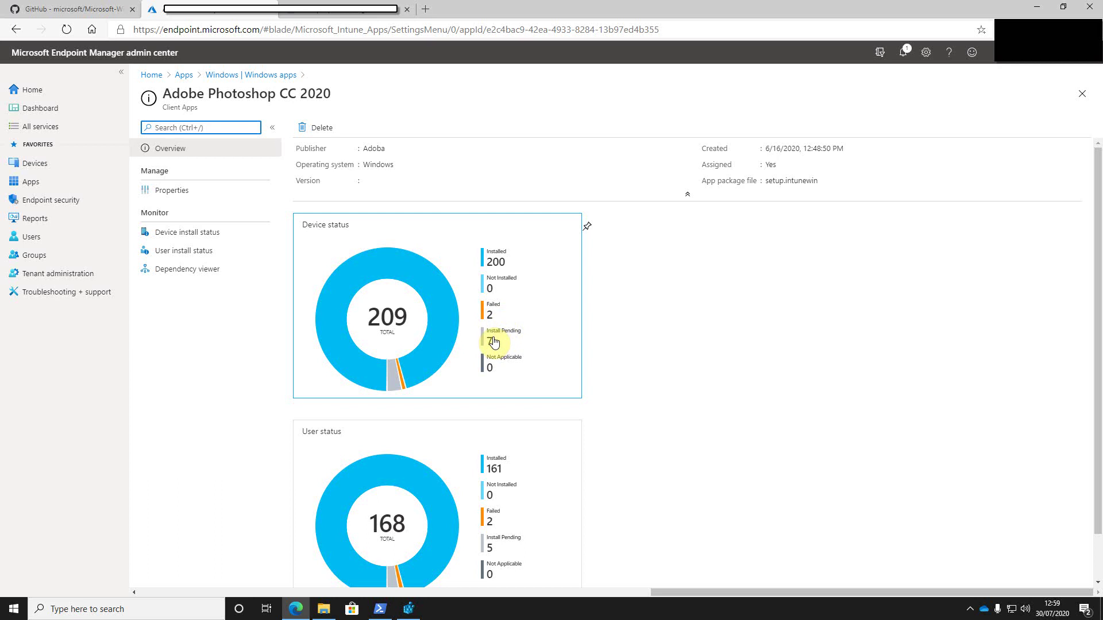
pyautogui.scroll(-1, 490, 362)
pyautogui.click(494, 497)
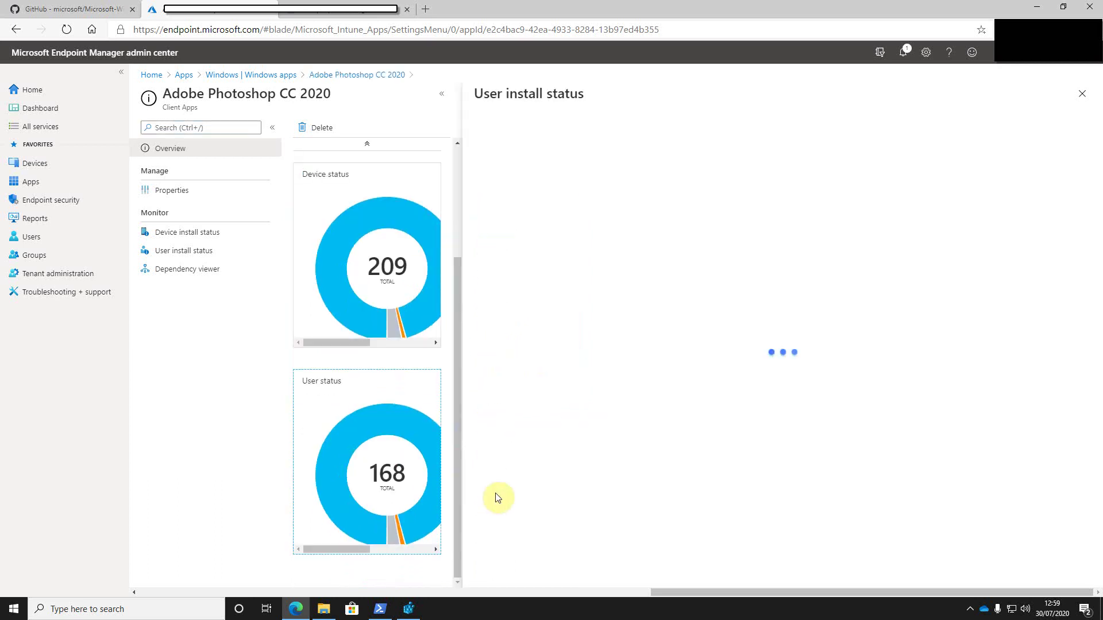